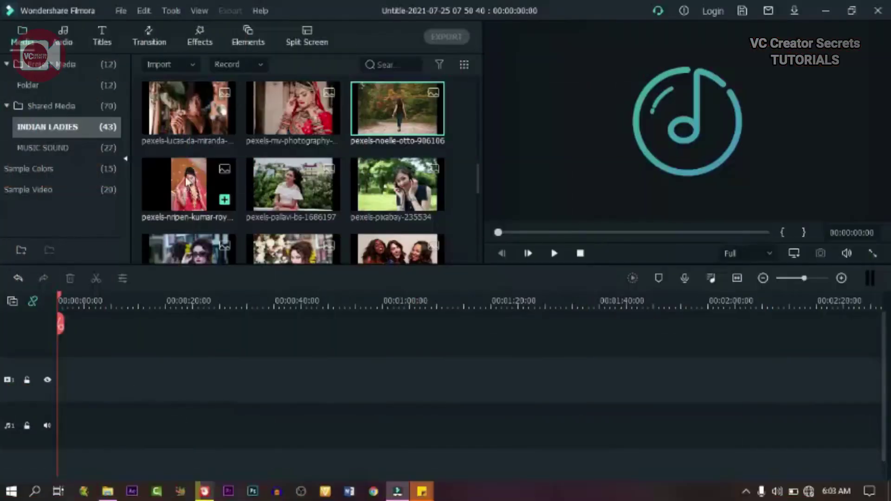
Look through the INDIAN LADIES images, the MUSIC SOUND folder and the My Music audio library.
scroll(277, 204, "up", 3)
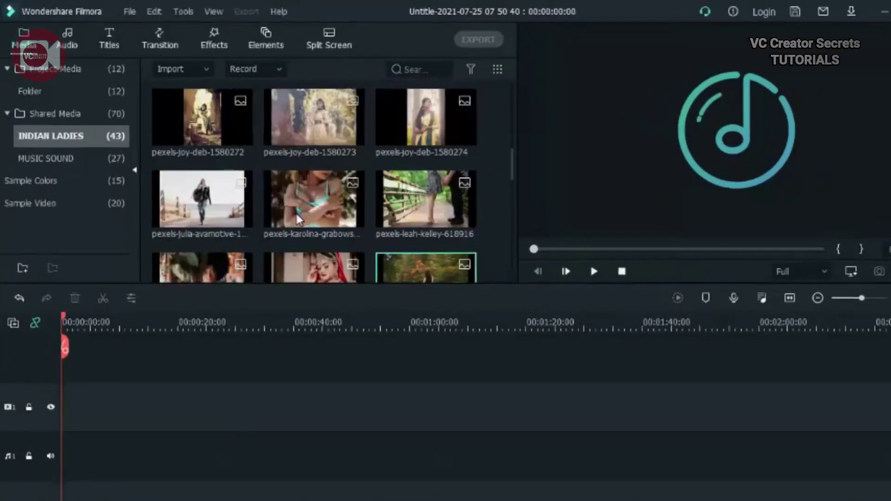
scroll(298, 218, "up", 2)
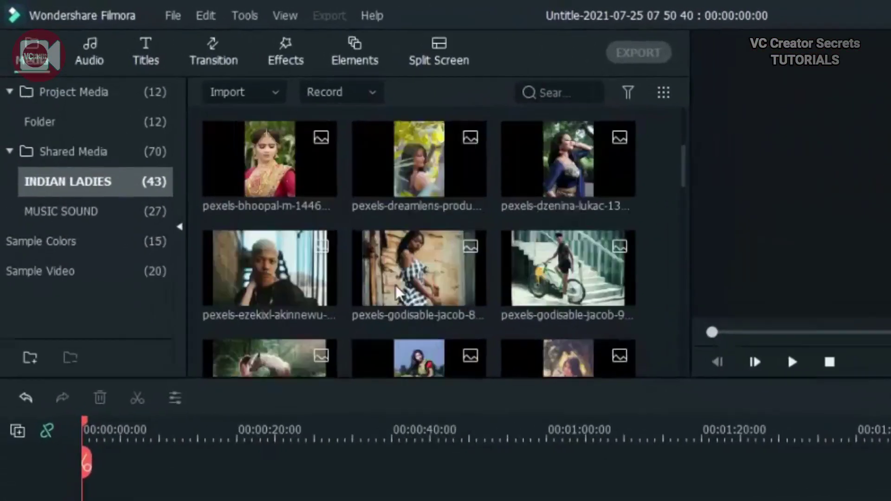
scroll(297, 218, "down", 12)
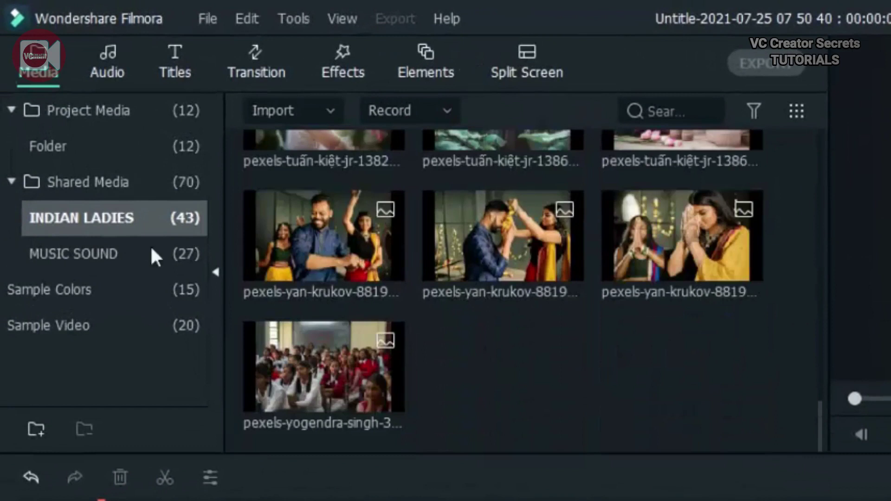
left_click(142, 254)
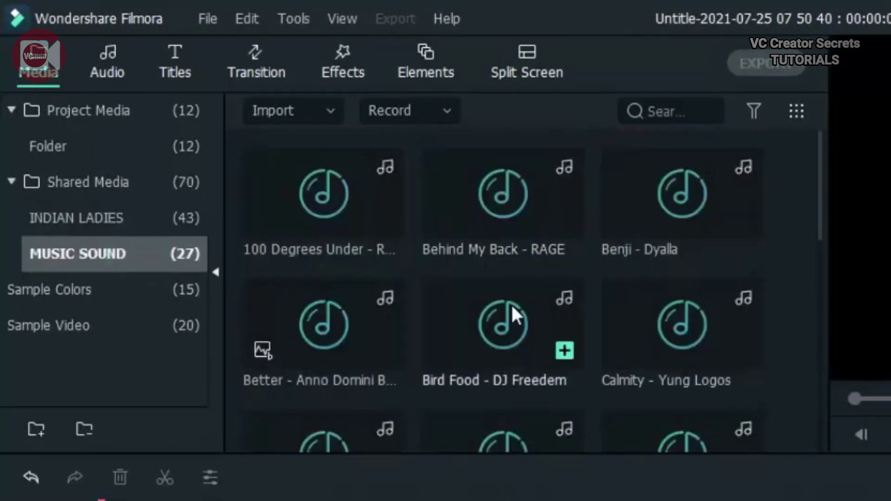
left_click(103, 68)
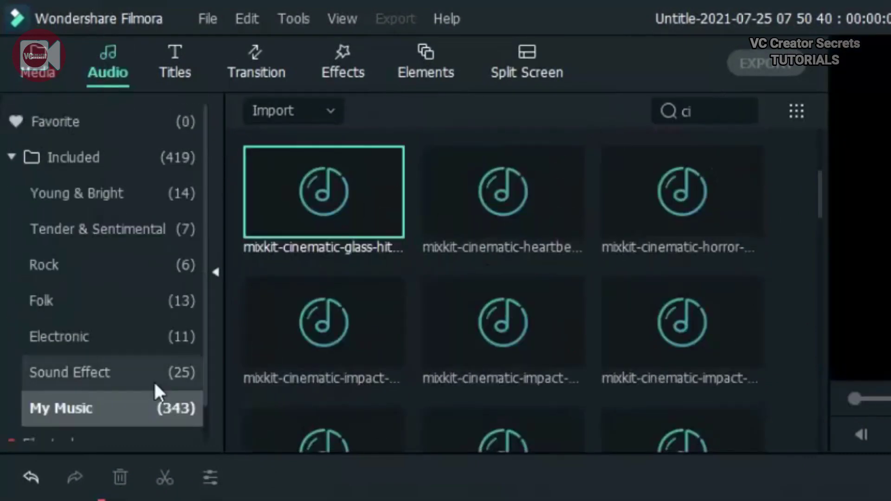
left_click(36, 74)
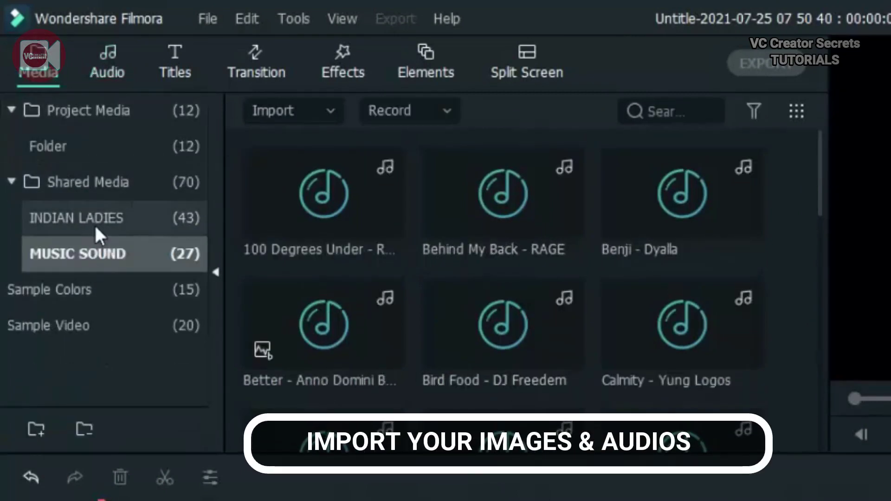
Place the INDIAN LADIES image of the woman walking on the autumn forest path at the start of an upper video track.
left_click(96, 219)
scroll(443, 295, "down", 10)
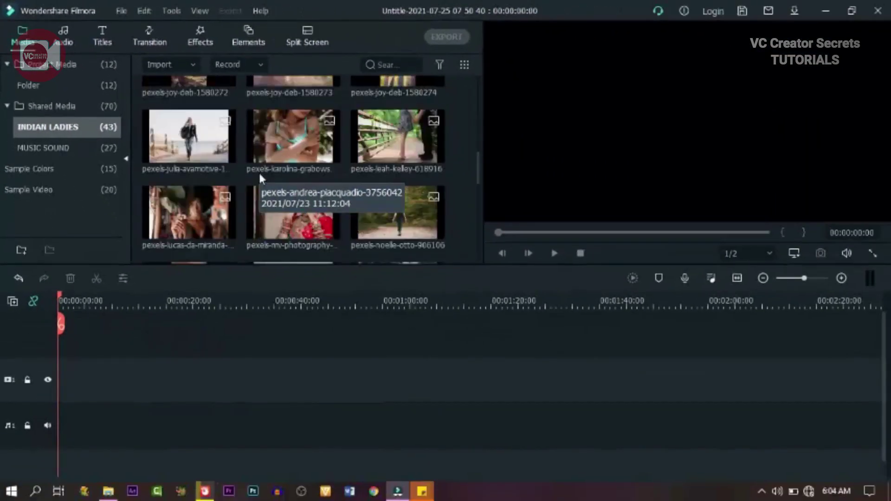
scroll(260, 179, "down", 2)
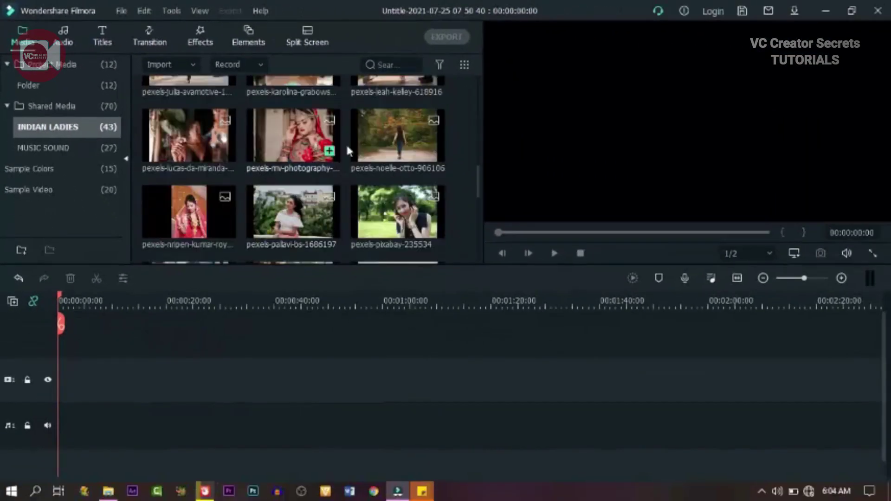
left_click_drag(408, 136, 51, 396)
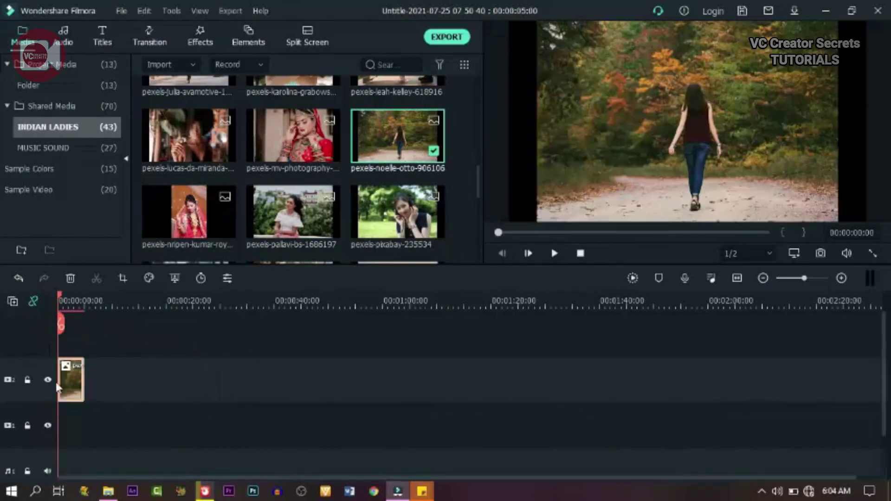
left_click_drag(260, 299, 350, 302)
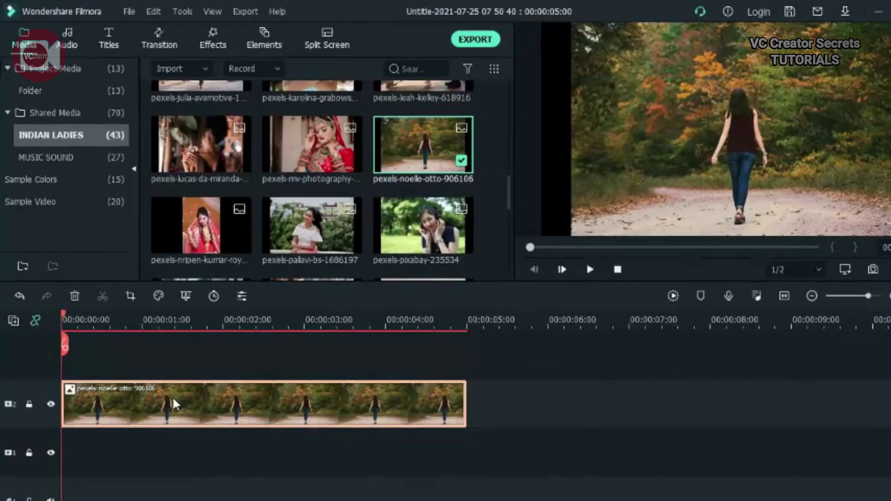
Set the image clip's Pan & Zoom ratio to 16:9 and shift the start frame down near the photo's lower edge.
right_click(165, 380)
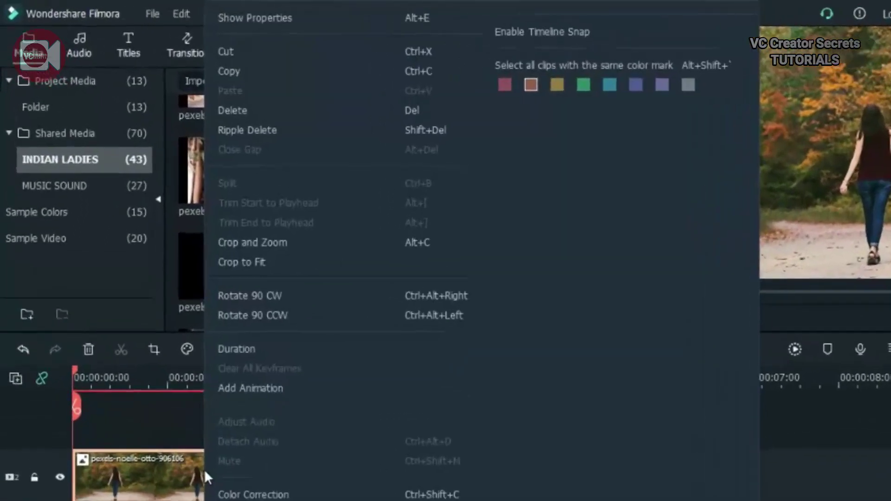
left_click(339, 285)
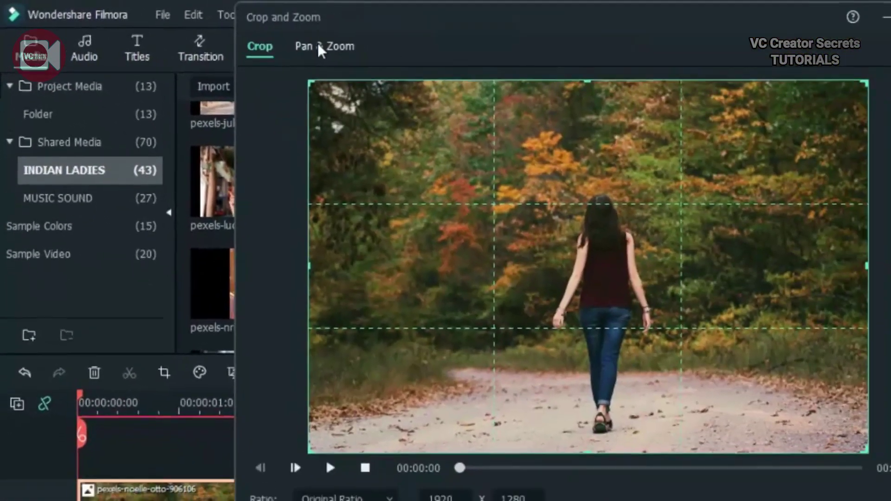
left_click(355, 51)
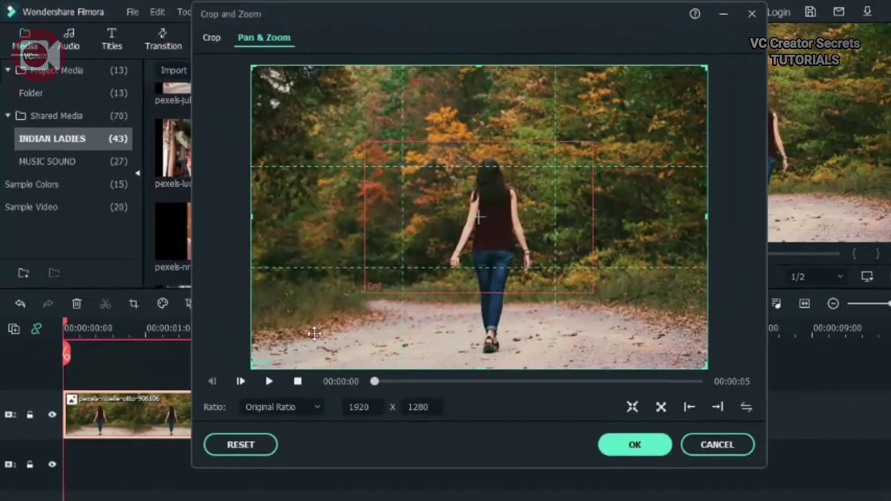
left_click(285, 406)
left_click(269, 285)
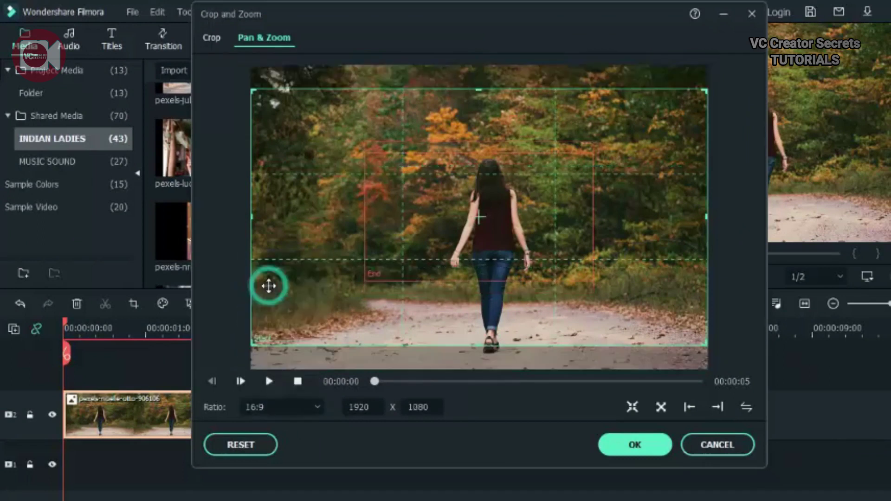
left_click_drag(530, 168, 531, 183)
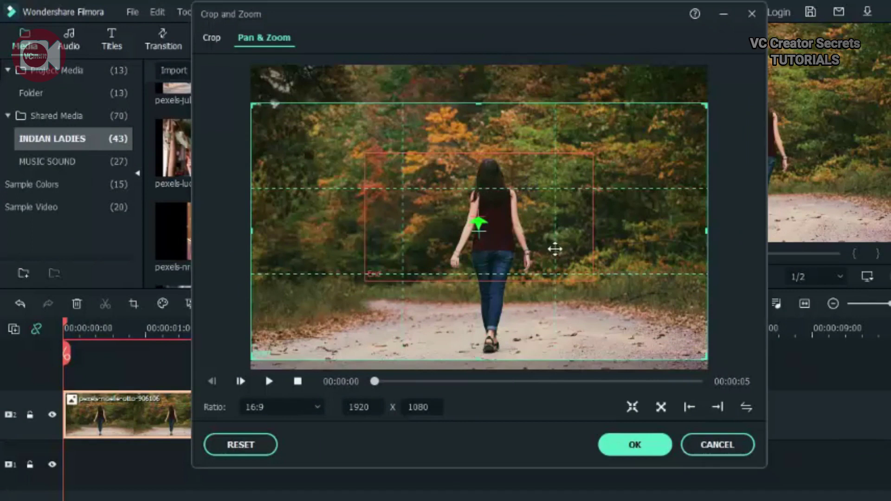
Enlarge the Pan & Zoom end frame to about 1605 x 903 and position it around the walking woman.
left_click(537, 237)
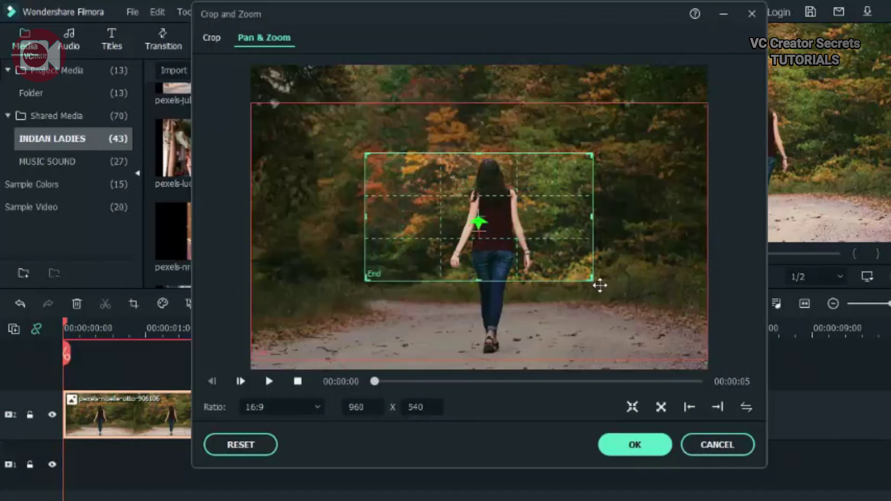
left_click_drag(590, 283, 680, 355)
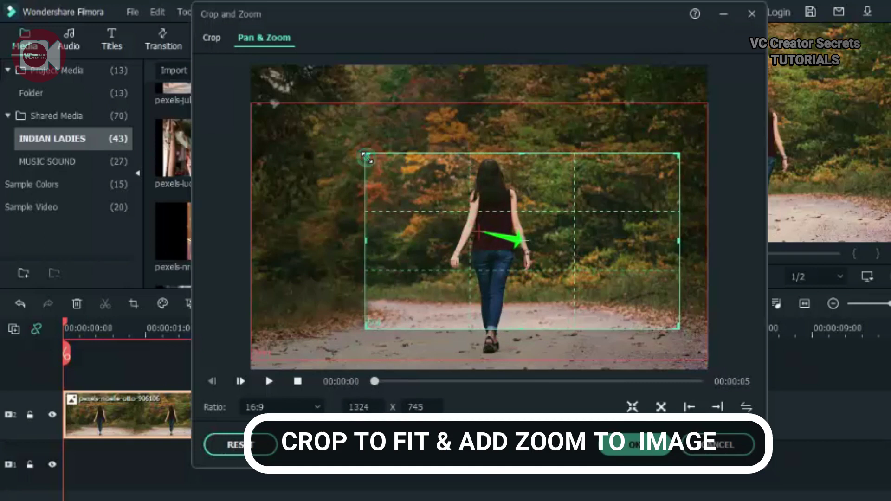
left_click_drag(363, 151, 299, 116)
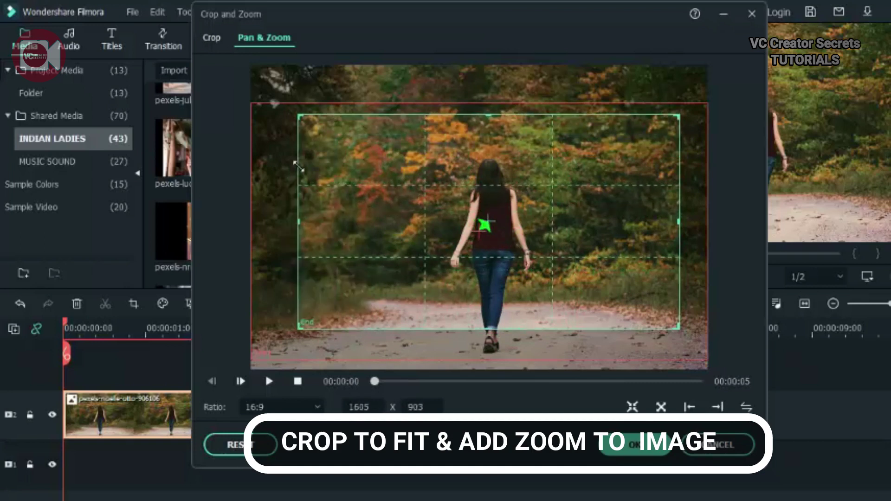
left_click_drag(418, 200, 446, 221)
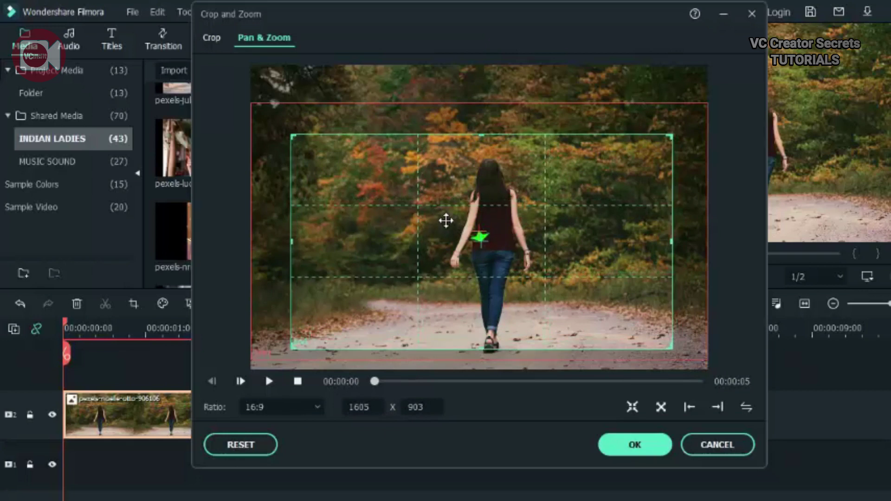
Preview the zoom, shift the end frame slightly down, apply the settings and play the result.
left_click(268, 383)
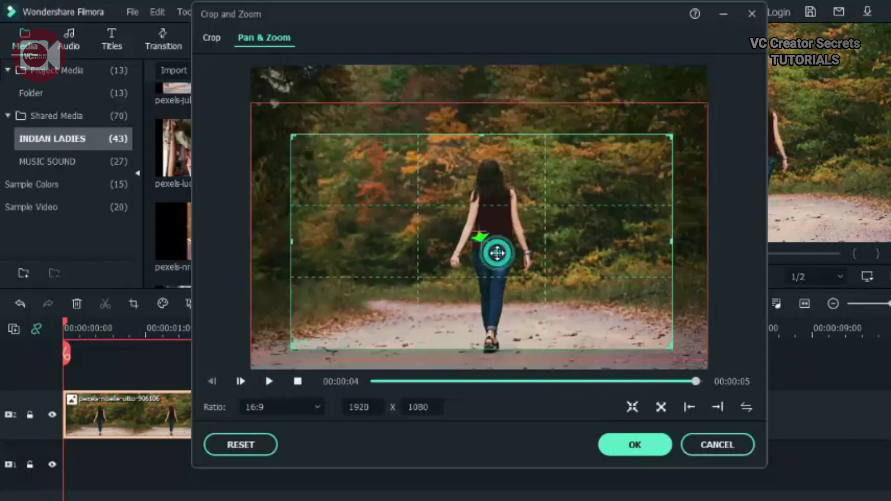
left_click_drag(496, 253, 498, 258)
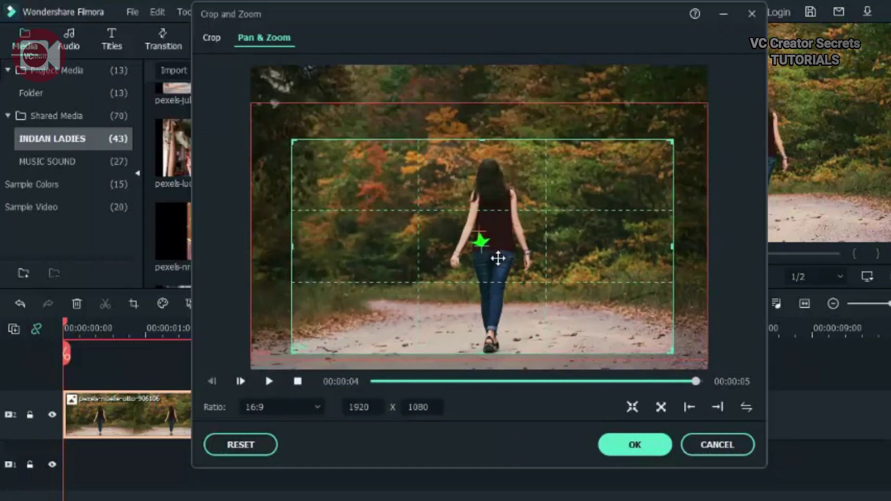
left_click(634, 444)
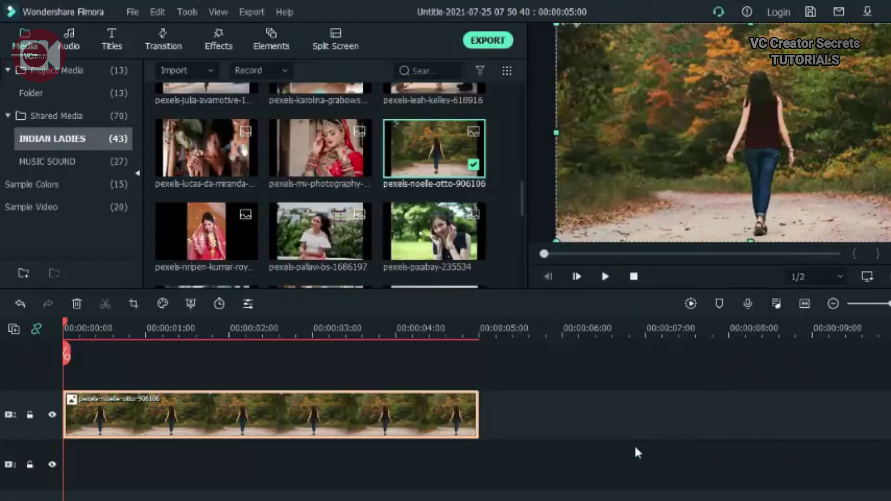
left_click(604, 278)
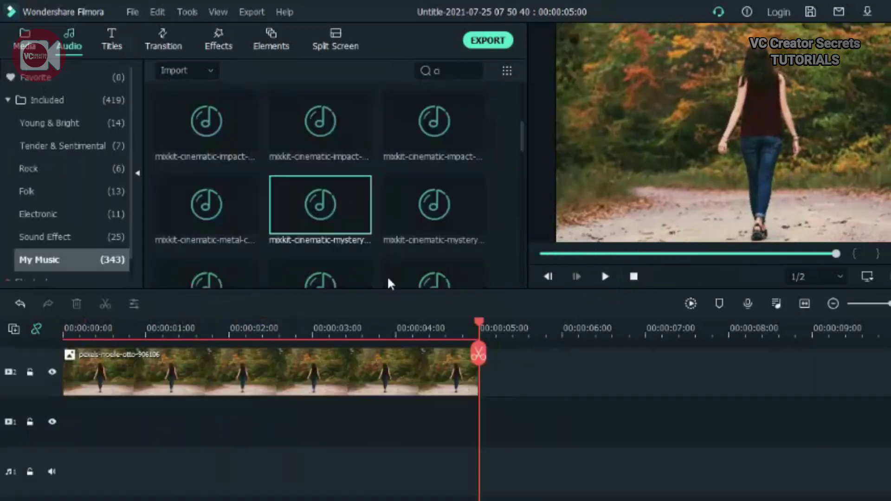
Add mixkit-cinematic-mystery-heartbeat-transition-492 from My Music to the start of audio track 1 and listen to its opening.
left_click_drag(354, 193, 43, 480)
left_click(76, 333)
key("space")
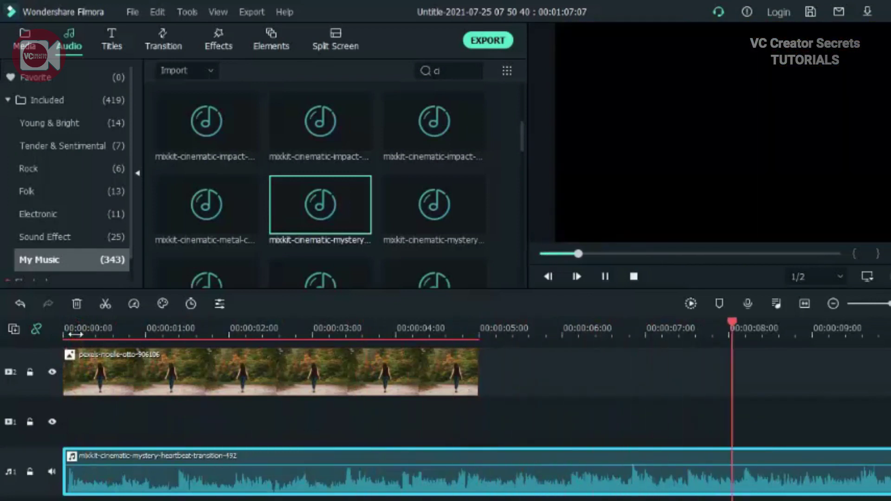
key("space")
Split the music just before the 6-second mark, delete the first part and close the gap at the start.
left_click(553, 333)
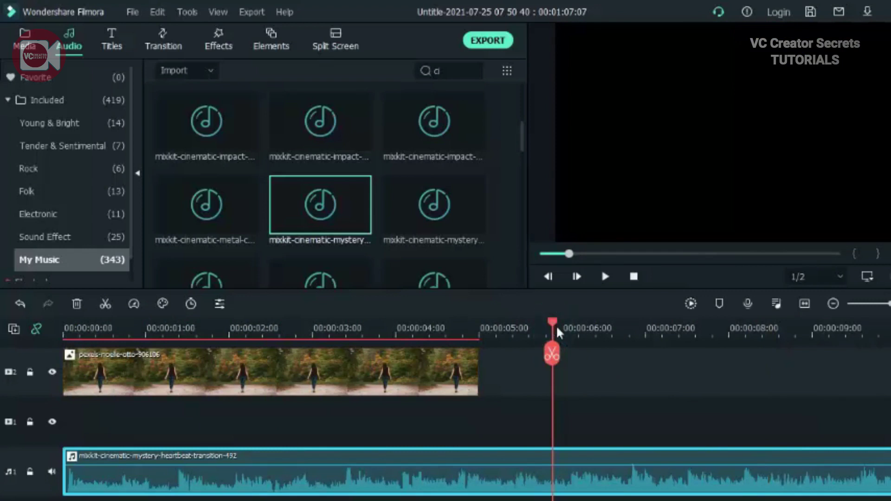
left_click(106, 305)
left_click(246, 475)
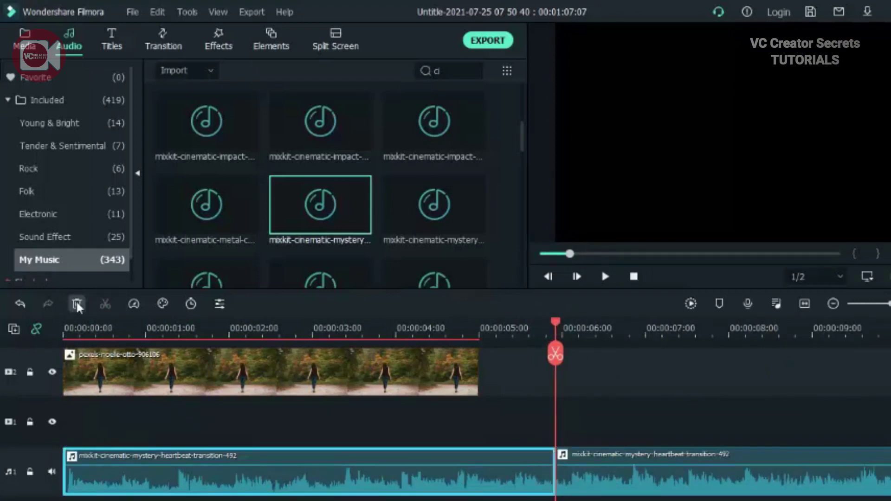
left_click(77, 304)
left_click(205, 466)
right_click(206, 469)
left_click(218, 481)
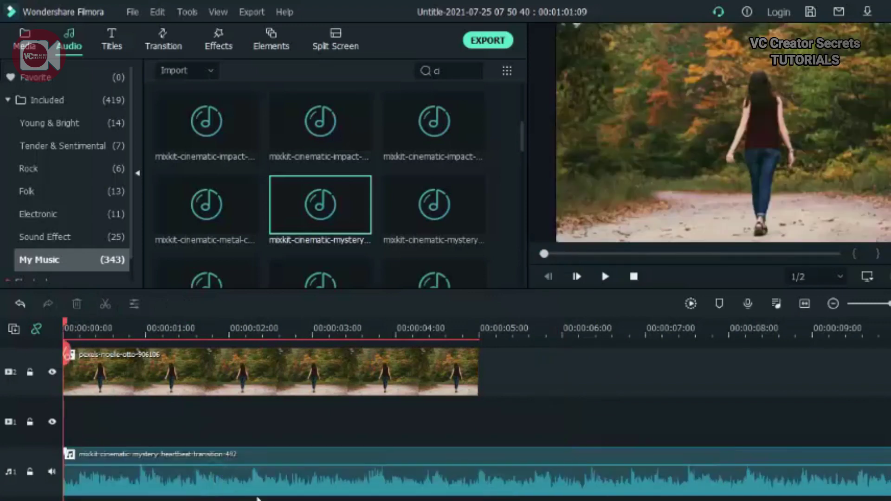
Play the image with the trimmed music and move the playhead just before the image clip's end.
key("space")
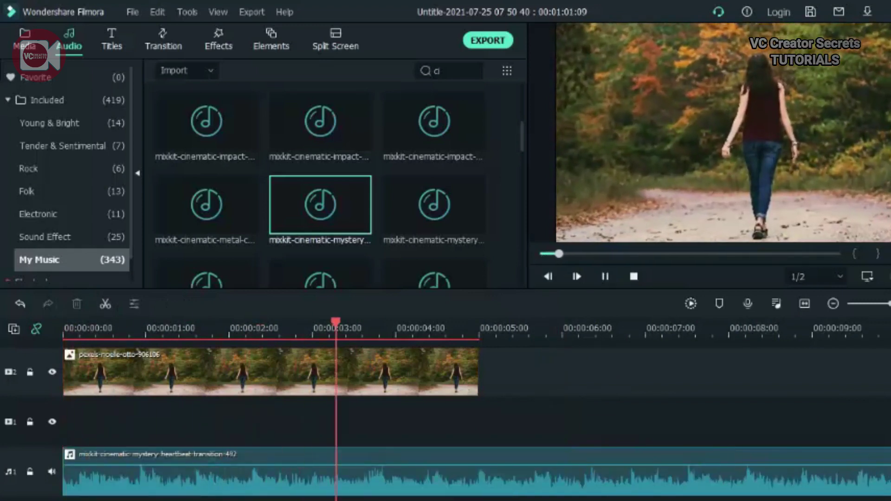
key("space")
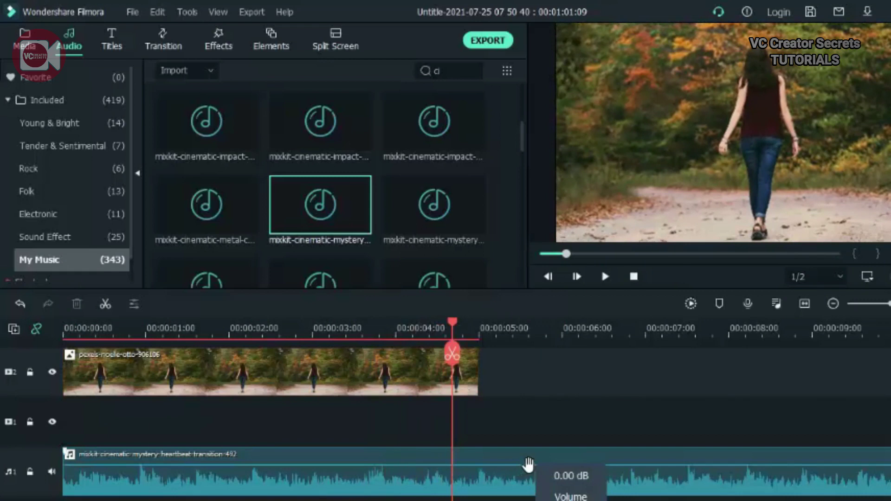
key("space")
key("space")
scroll(527, 463, "up", 2)
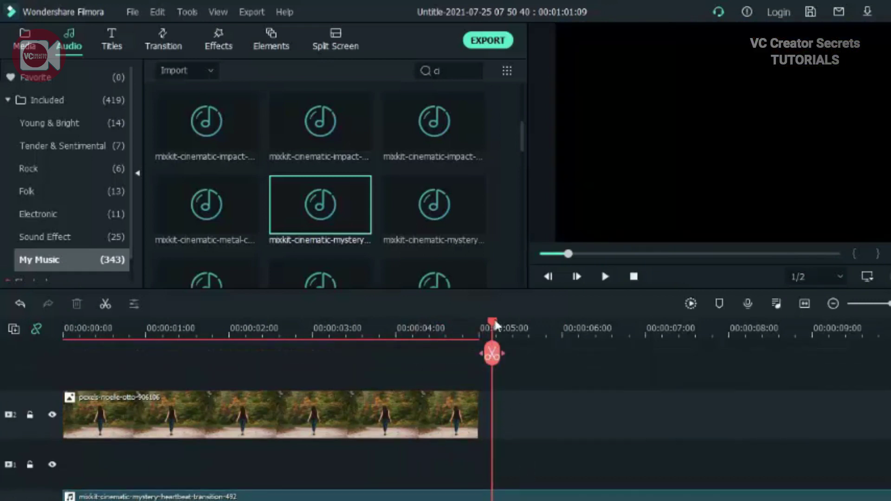
left_click_drag(496, 325, 472, 324)
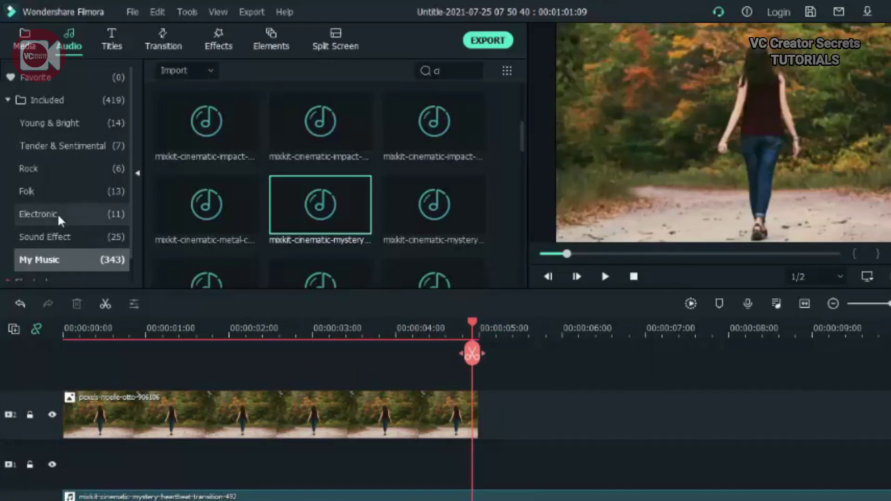
Select the first four images in the INDIAN LADIES shared media folder together.
left_click(24, 40)
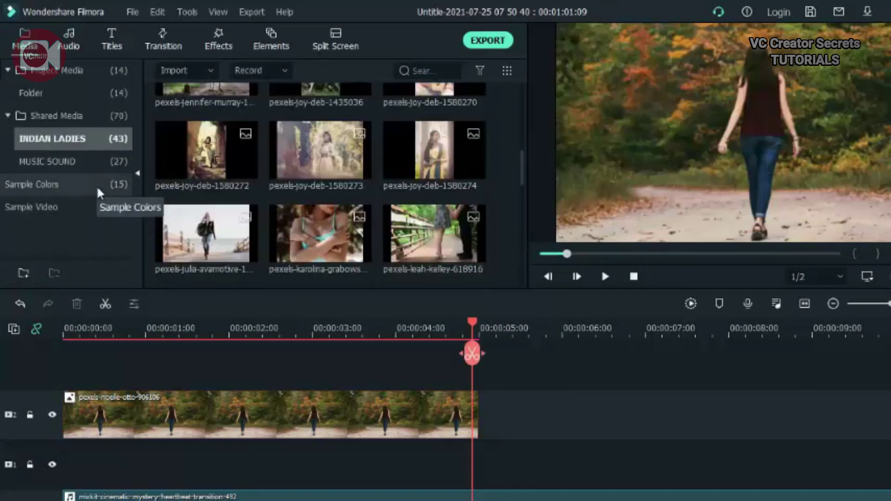
scroll(360, 246, "down", 8)
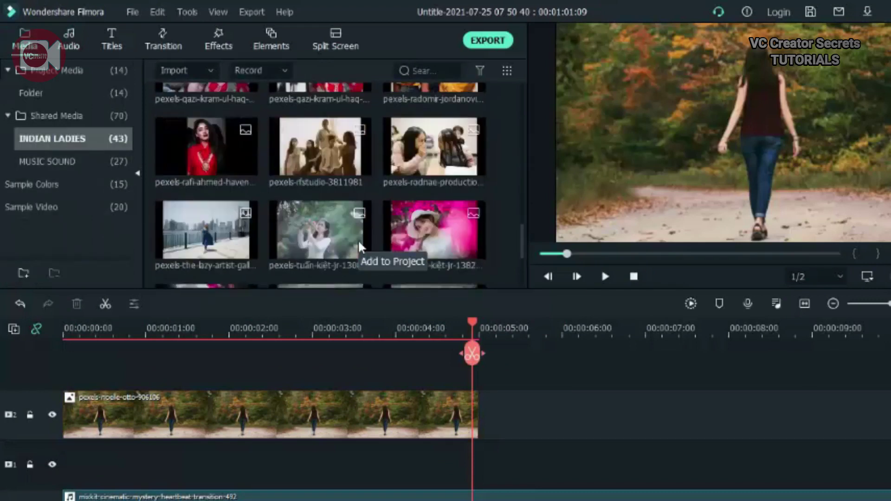
scroll(361, 241, "up", 10)
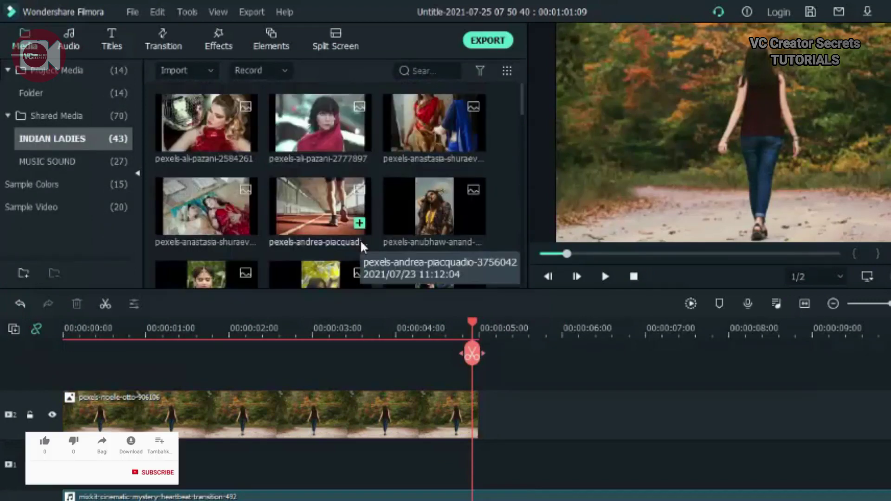
left_click(195, 132)
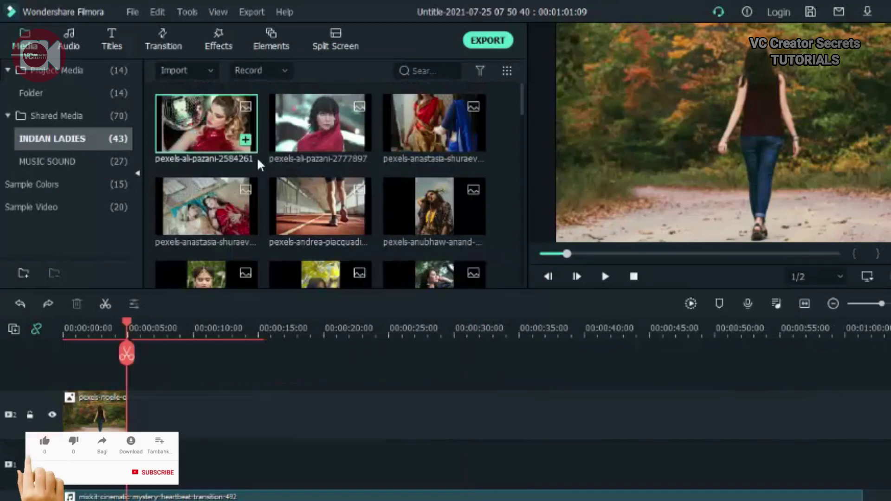
left_click(283, 126, "ctrl")
left_click(434, 126, "ctrl")
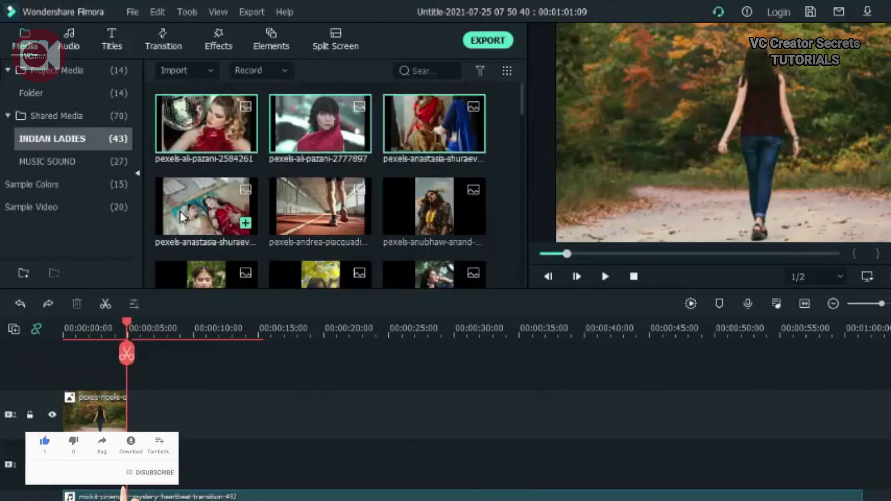
left_click(206, 207, "ctrl")
Extend the image selection with the shaven-headed portrait, the woman in the checked dress and the yellow motorbike photo.
left_click(523, 278)
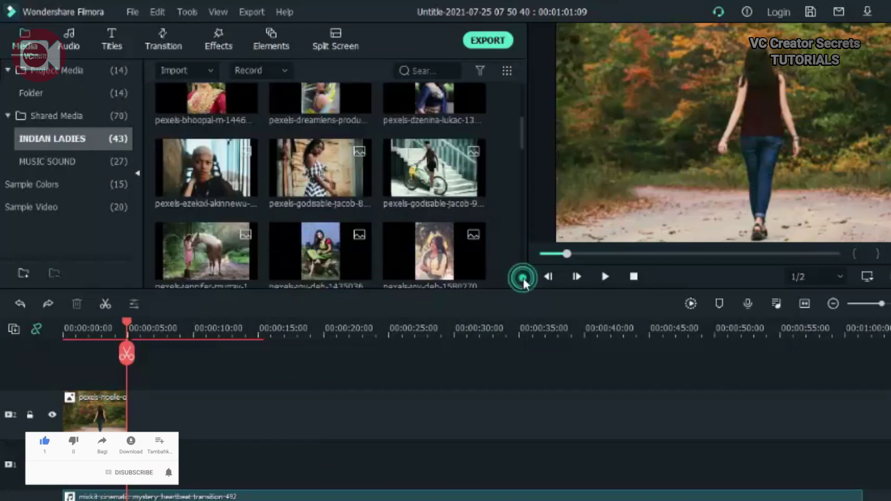
left_click(218, 184, "ctrl")
left_click(327, 184, "ctrl")
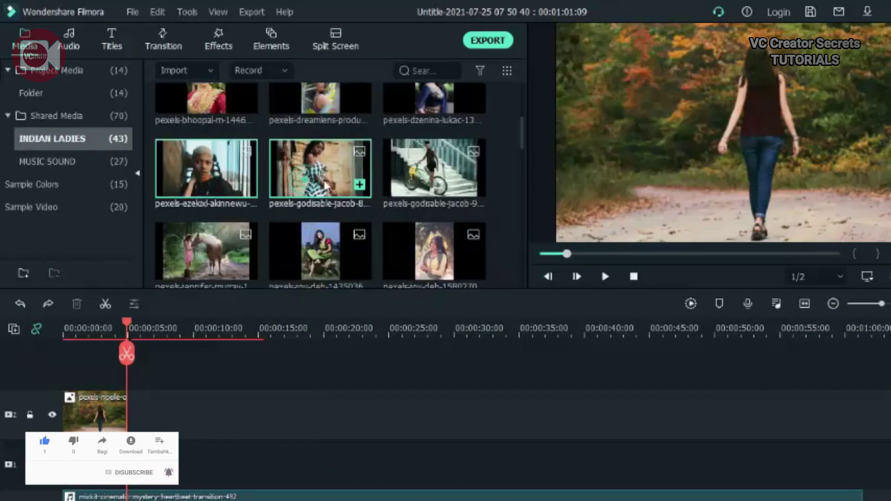
left_click(402, 189, "ctrl")
left_click(524, 280)
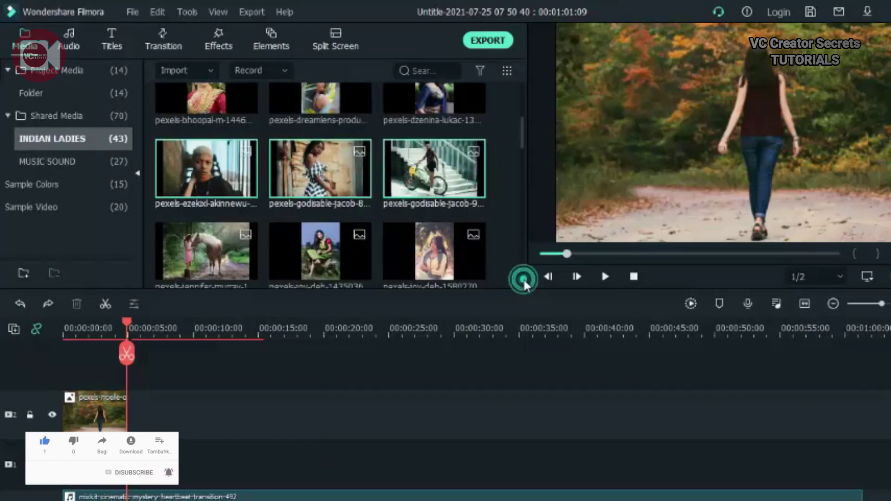
Add pexels-joy-deb-1580273 and the three images in the row beneath it to the selection.
left_click(521, 284)
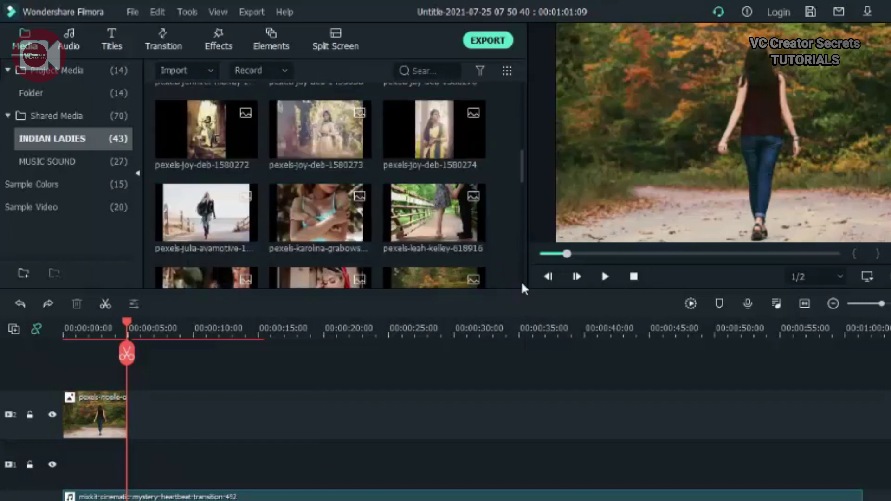
left_click(288, 141, "ctrl")
left_click(286, 210, "ctrl")
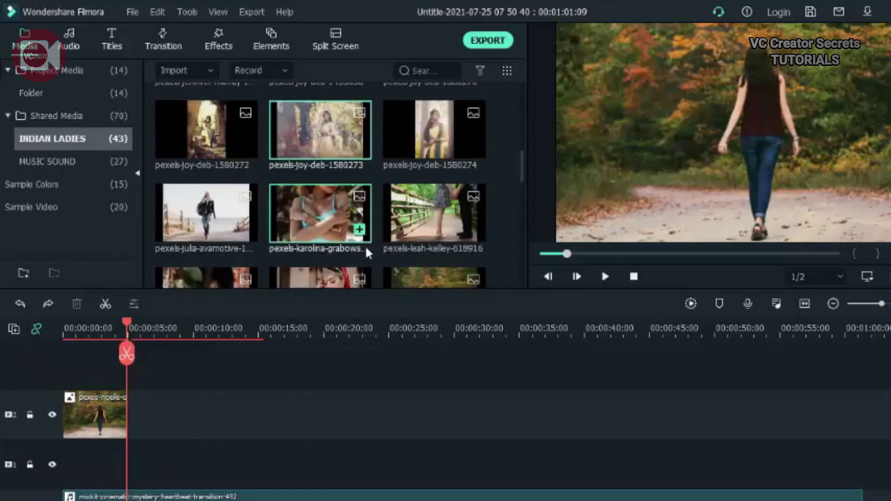
left_click(399, 224, "ctrl")
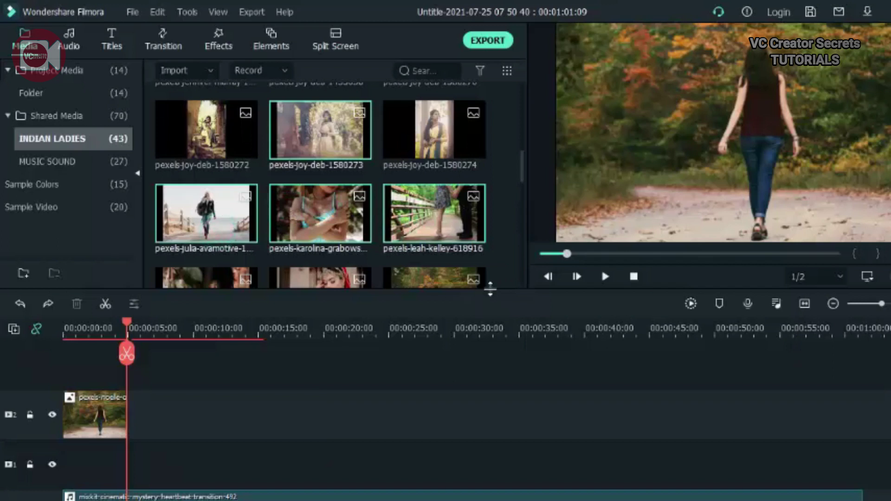
Add pexels-pallavi-bs-1686197, pexels-pixabay-235534 and the three images below them to the selection, and place all selected images after the first clip on video track 2.
left_click(522, 281)
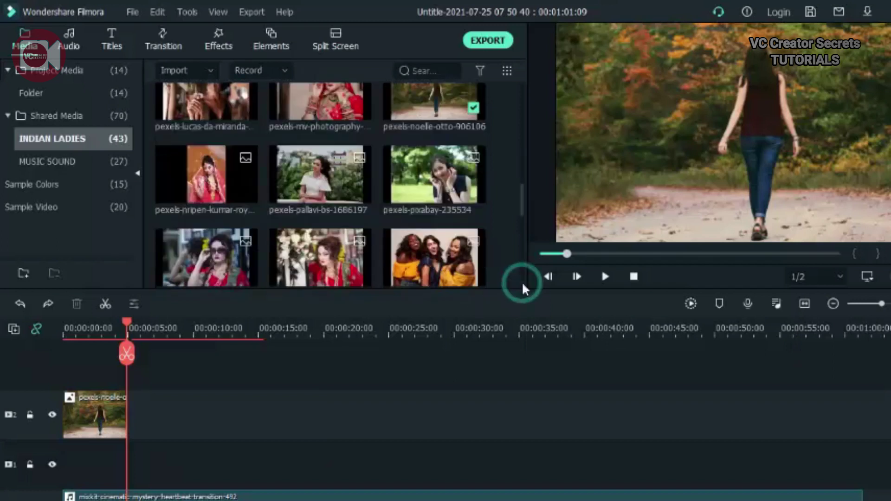
left_click(320, 190, "ctrl")
left_click(411, 194, "ctrl")
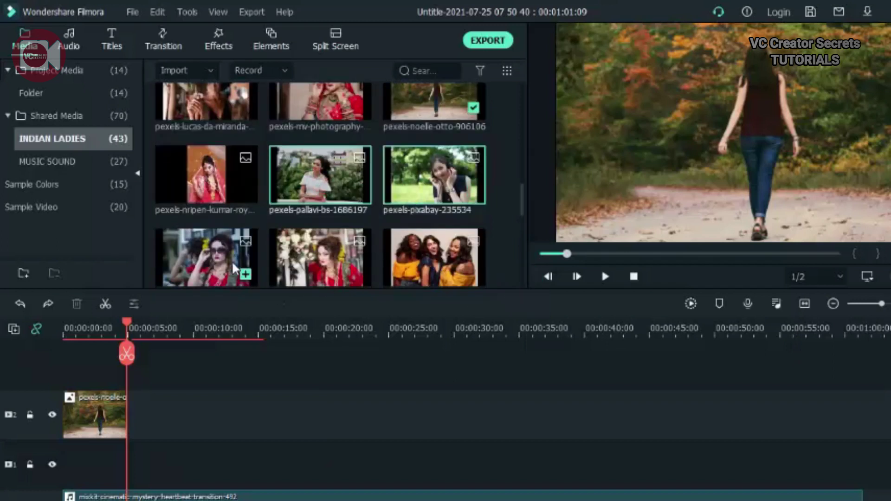
left_click(183, 271, "ctrl")
left_click(288, 277, "ctrl")
left_click(405, 272, "ctrl")
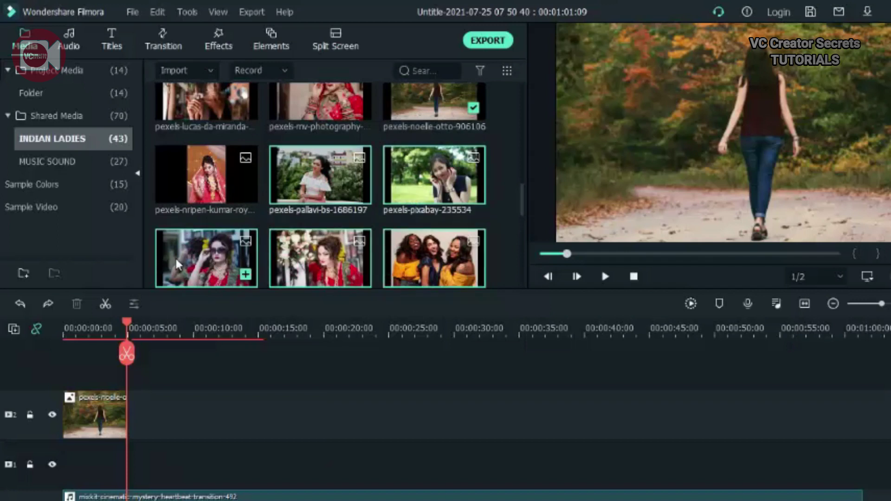
left_click_drag(174, 257, 147, 410)
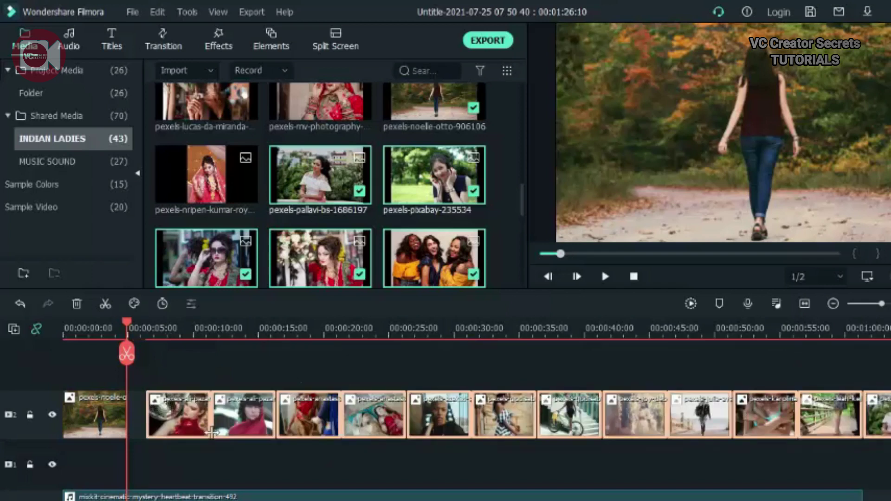
Open Crop and Zoom for the disco ball image clip and set Pan & Zoom to a 16:9 ratio.
right_click(187, 414)
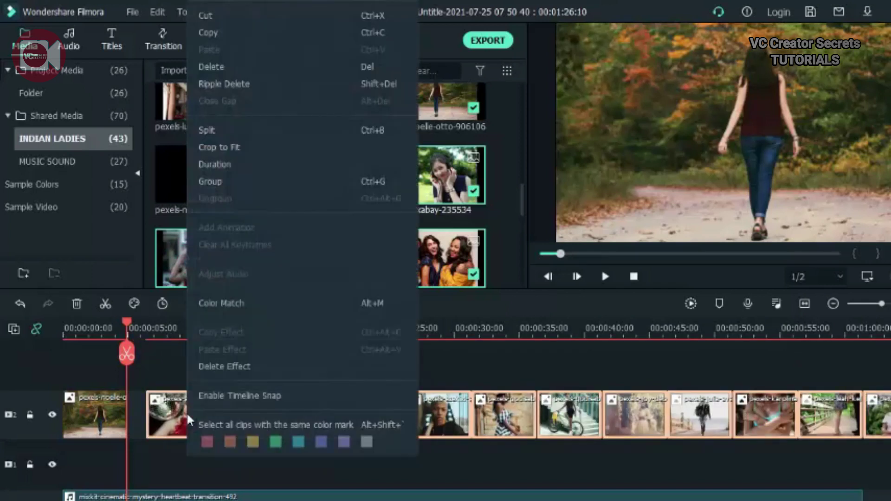
key("Escape")
left_click(182, 331)
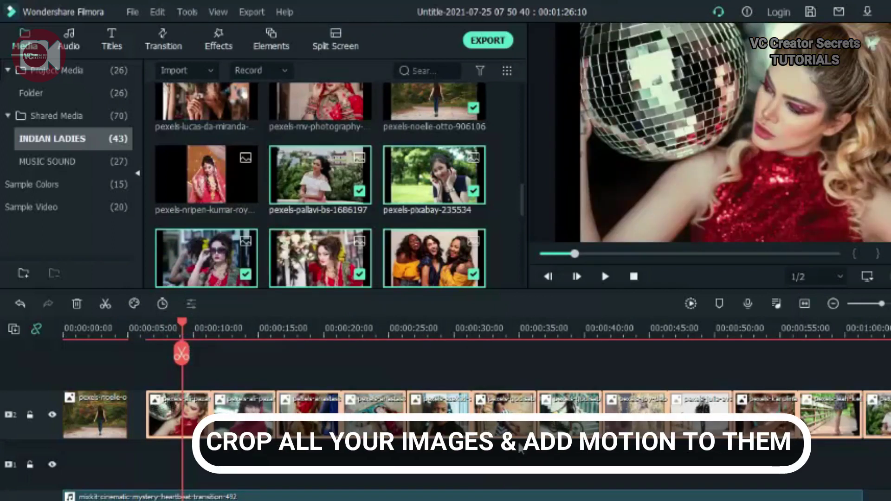
right_click(173, 420)
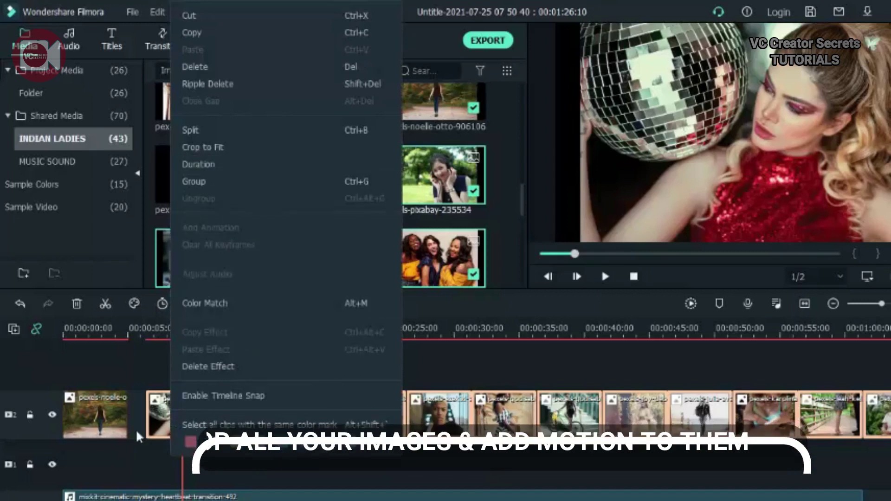
left_click(160, 424)
right_click(166, 411)
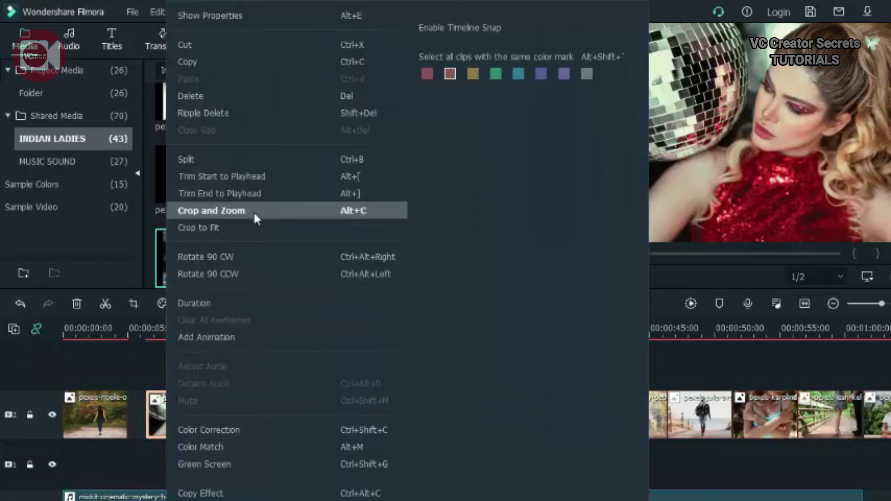
left_click(240, 211)
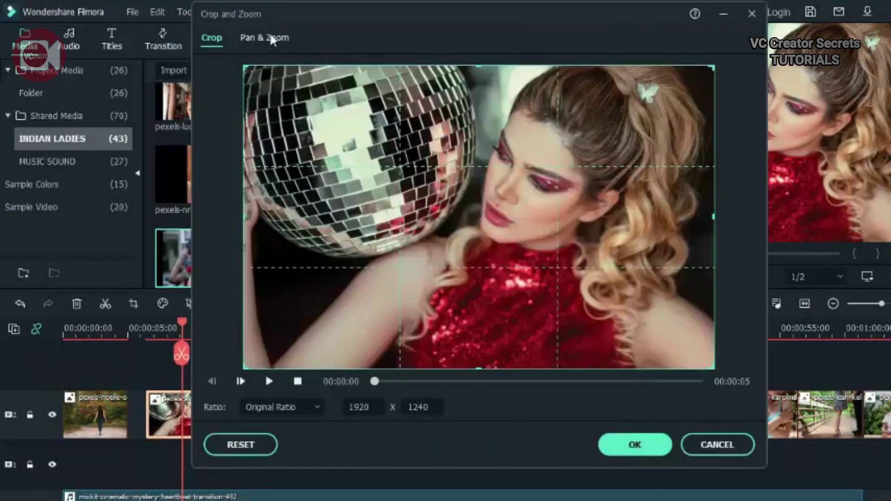
left_click(264, 37)
left_click(280, 407)
left_click(257, 289)
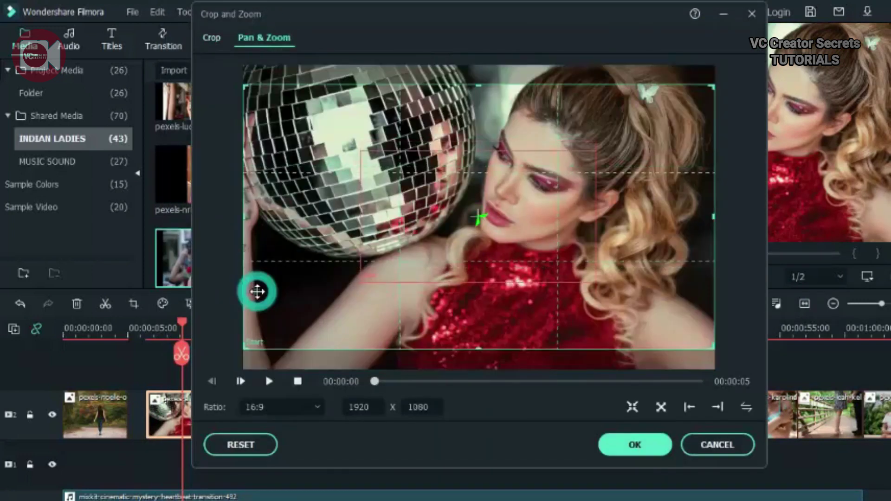
Move the start frame to the image's upper edge, enlarge the end frame to about 1621 x 912 around the woman, and apply the settings.
mouse_move(544, 309)
left_mouse_down()
mouse_move(549, 316)
mouse_move(552, 305)
left_mouse_up()
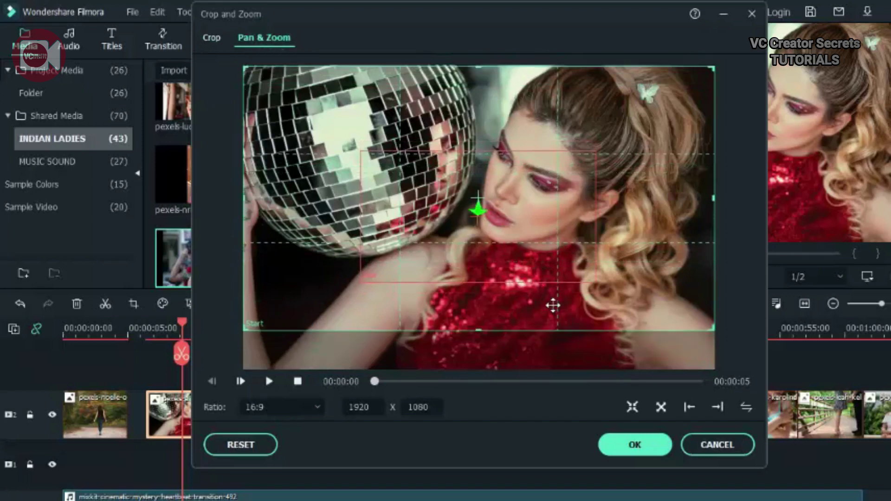
left_click(440, 235)
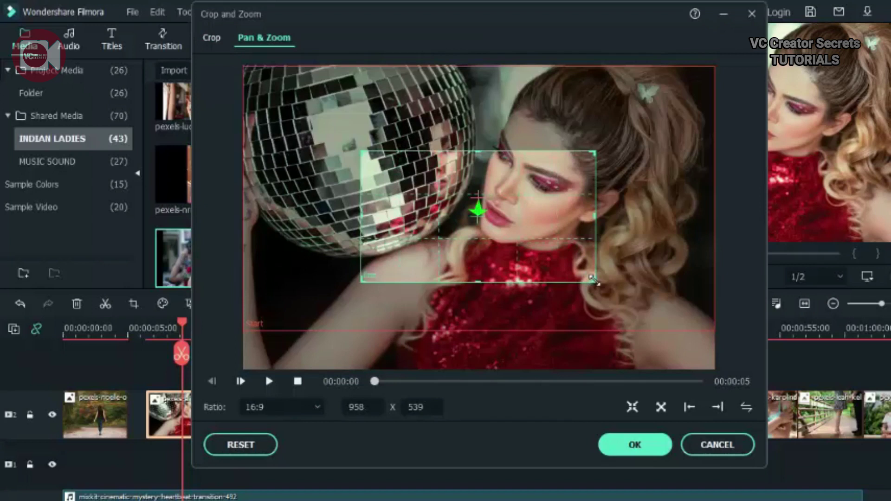
left_click_drag(593, 278, 664, 303)
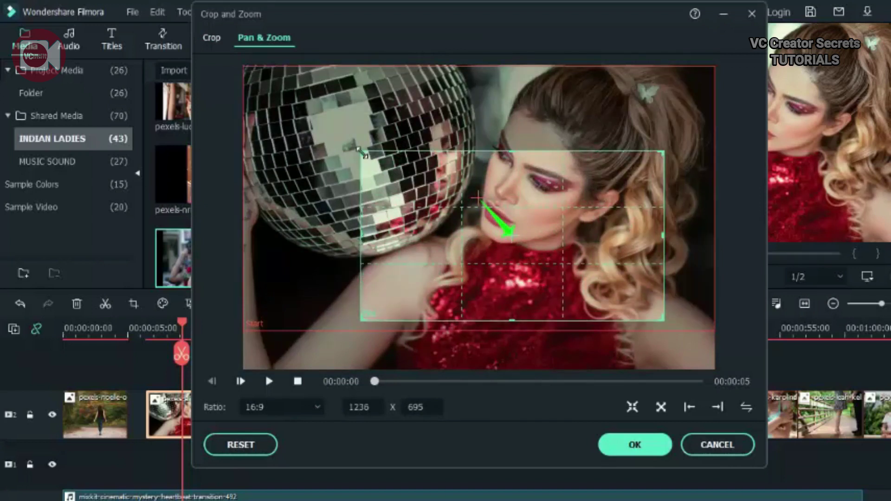
left_click_drag(362, 153, 266, 116)
left_click_drag(386, 226, 403, 218)
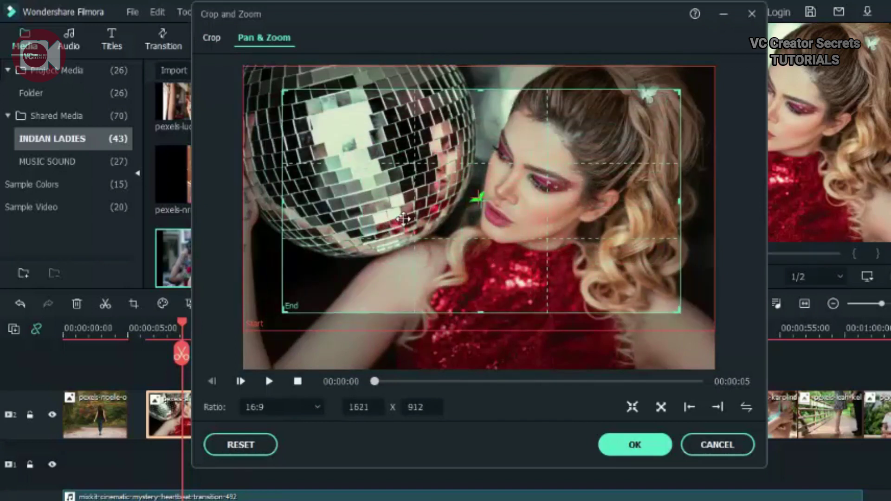
left_click(642, 448)
Open Crop and Zoom for the clip of the woman in the red shawl and set Pan & Zoom to 16:9.
left_click(241, 330)
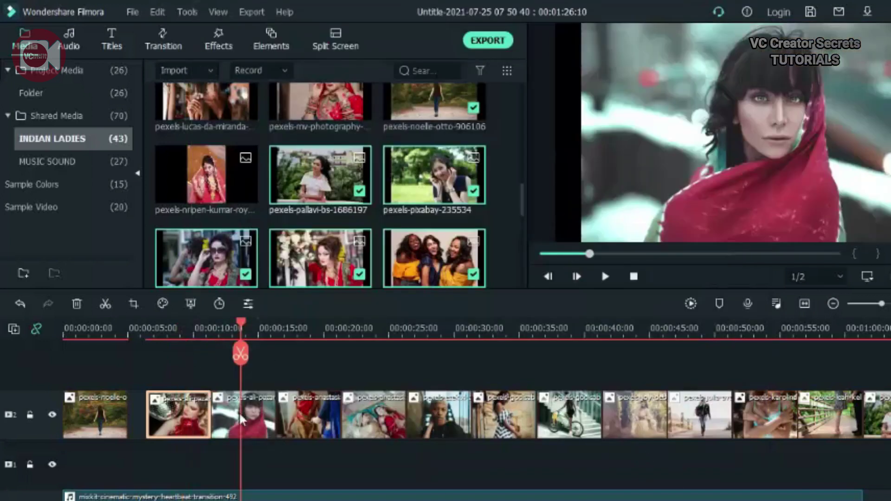
left_click(241, 416)
right_click(241, 416)
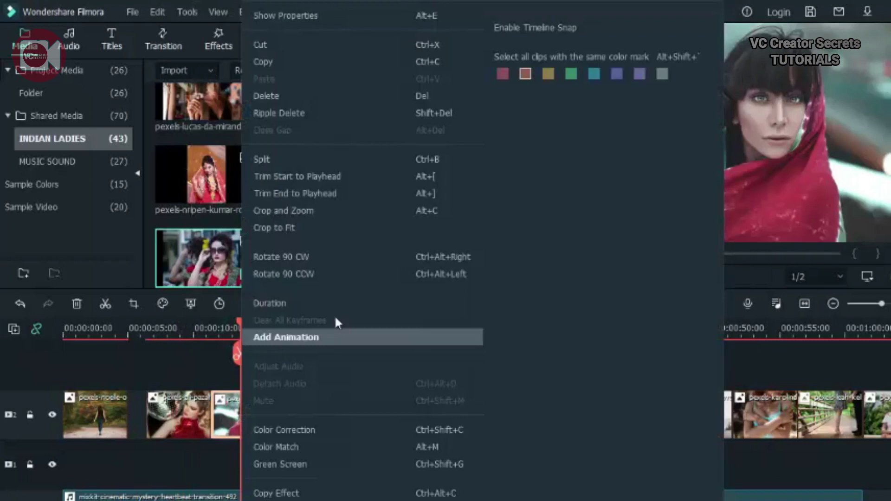
left_click(322, 207)
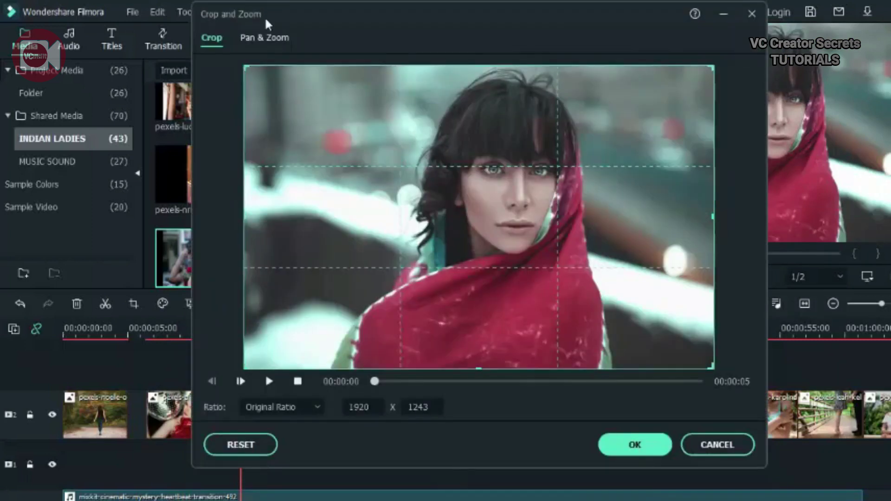
left_click(266, 37)
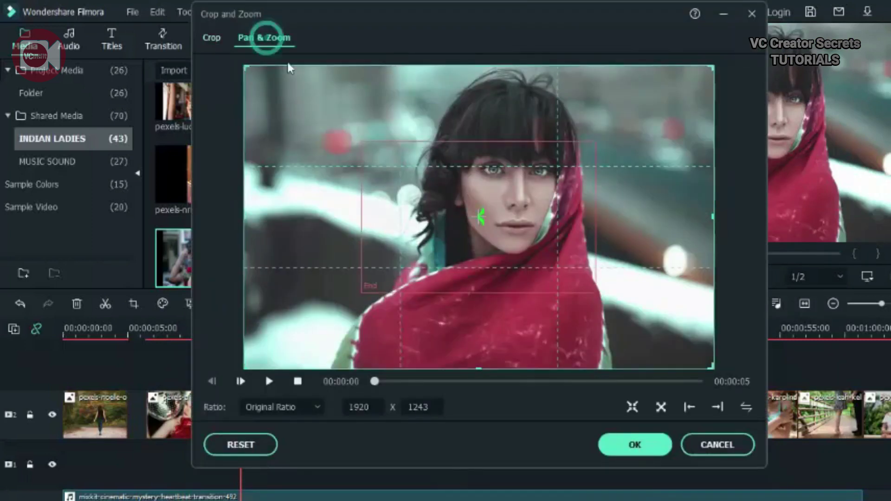
left_click(283, 403)
left_click(245, 288)
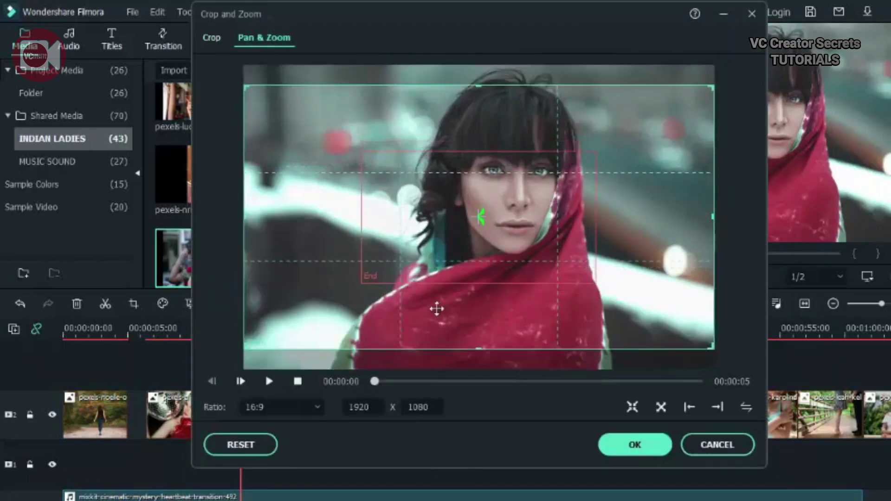
Raise the shawl image's start frame to the upper edge, enlarge the end frame to about 1655 x 931 around the woman, and apply.
left_click_drag(442, 302, 442, 290)
left_click_drag(596, 283, 645, 309)
left_click_drag(645, 153, 691, 125)
left_click_drag(365, 123, 286, 107)
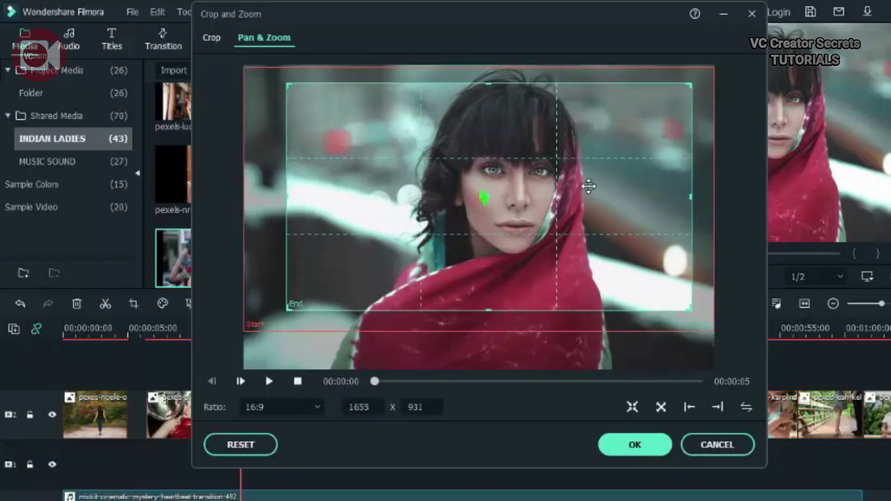
mouse_move(588, 186)
left_mouse_down()
mouse_move(567, 187)
mouse_move(576, 187)
left_mouse_up()
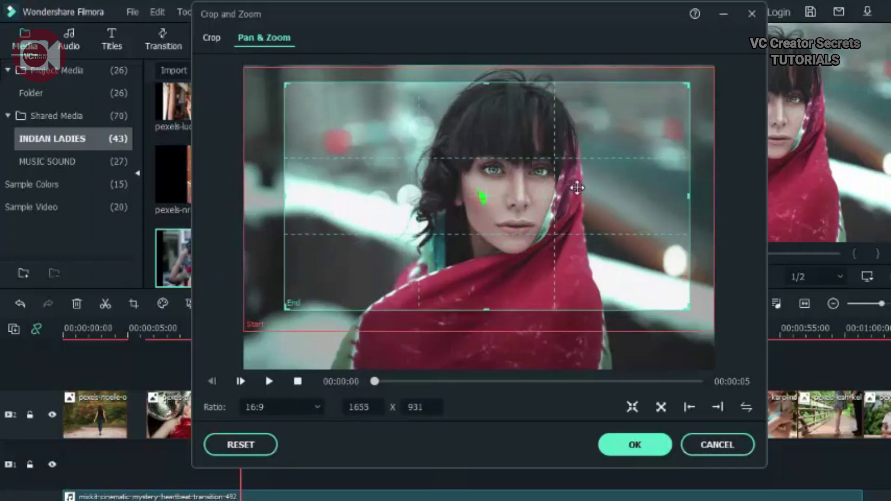
left_click(632, 444)
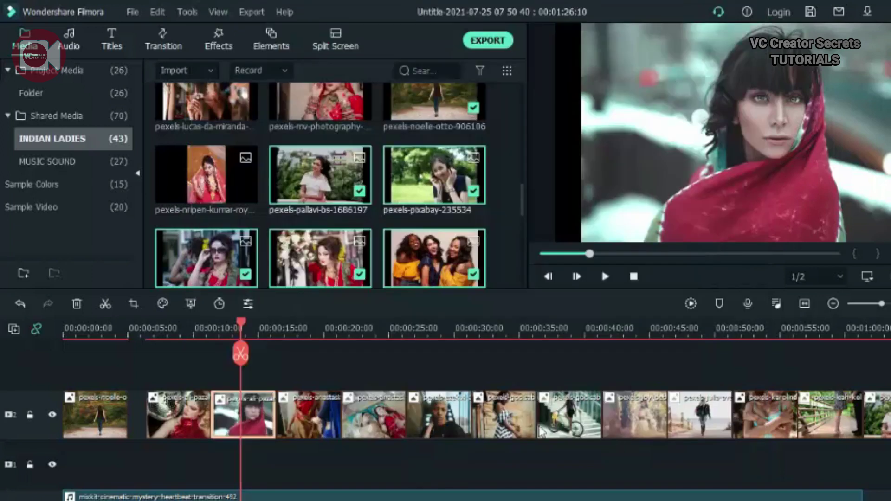
Open Crop and Zoom for the clip of the women in red and blue saris and set Pan & Zoom to 16:9.
left_click(309, 331)
right_click(307, 420)
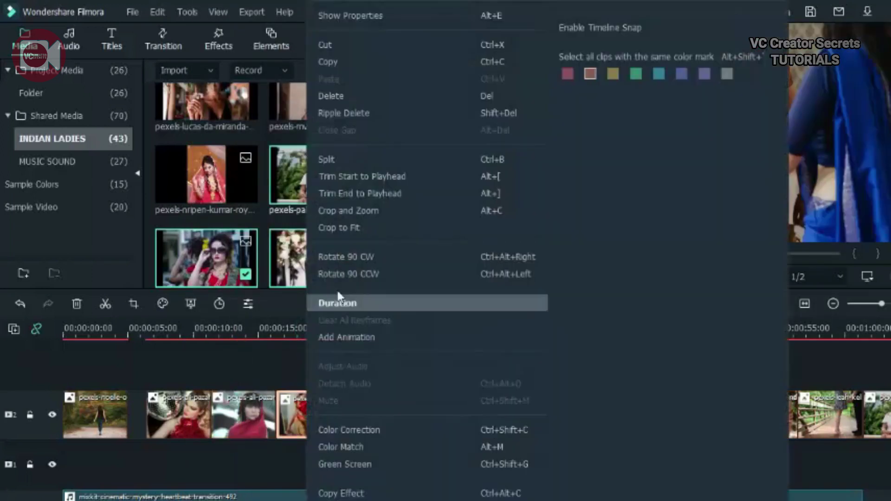
left_click(366, 210)
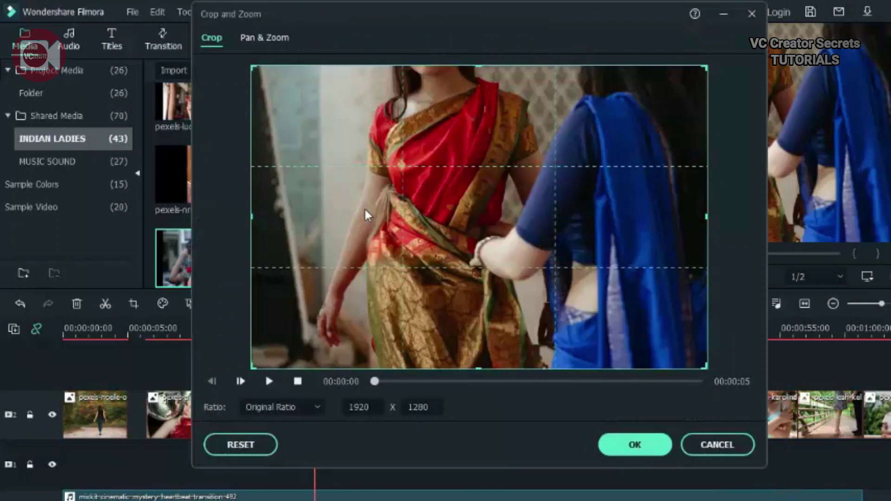
left_click(257, 40)
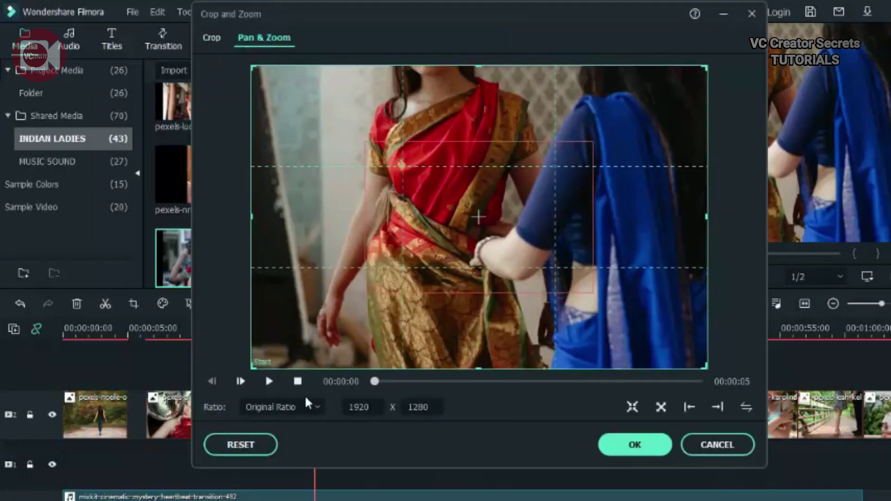
left_click(289, 408)
left_click(266, 292)
Raise the sari image's start frame to the upper edge, enlarge the end frame to about 1576 x 886 around the red sari, and apply.
left_click_drag(515, 305, 519, 270)
left_click(457, 211)
left_click_drag(592, 154, 679, 103)
left_click_drag(373, 108, 302, 69)
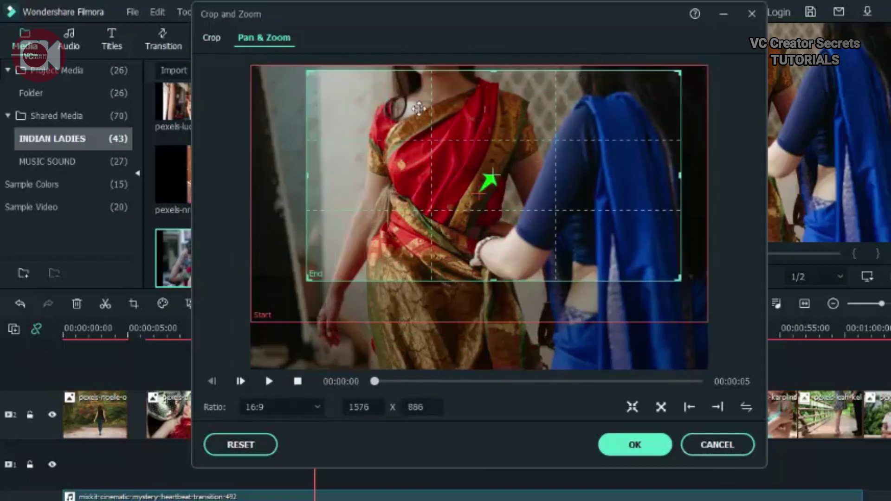
left_click_drag(482, 131, 475, 152)
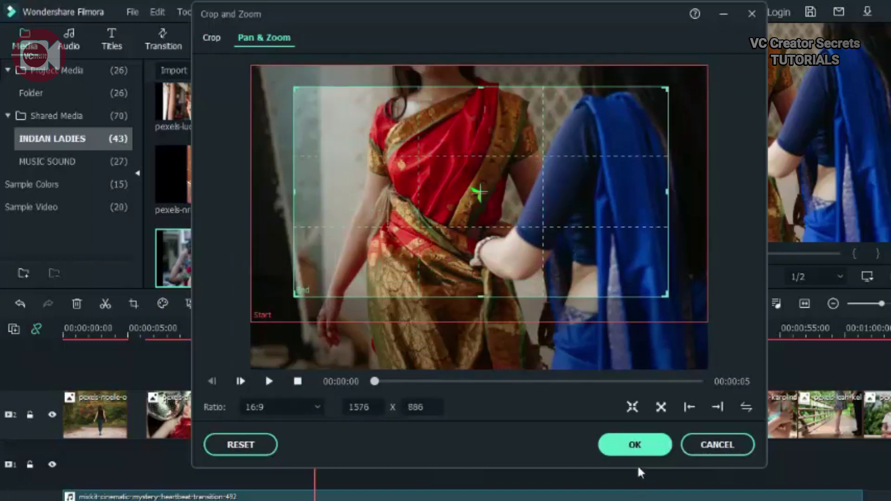
left_click(629, 445)
Open Crop and Zoom for the clip of the two women lying on pillows and set Pan & Zoom to 16:9.
left_click(371, 334)
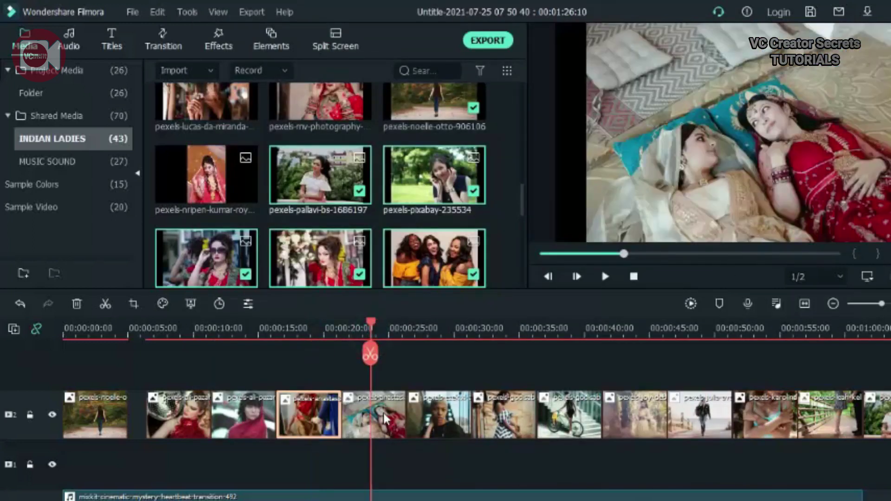
right_click(369, 410)
left_click(450, 213)
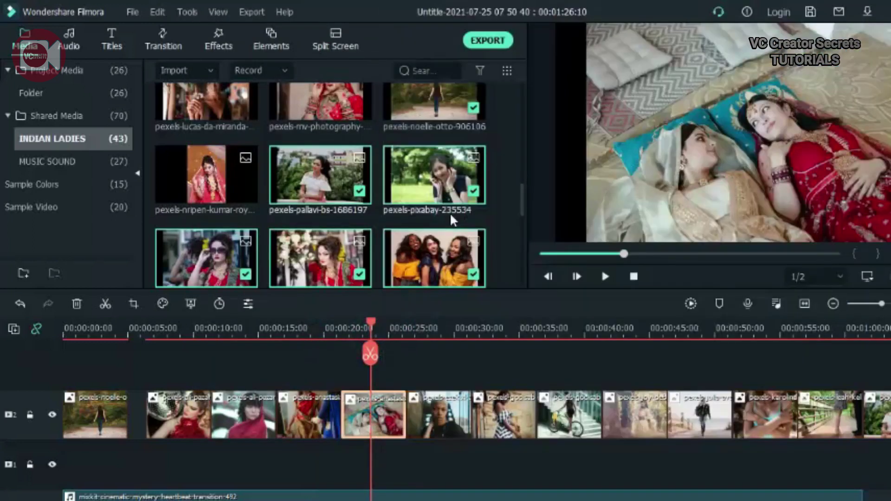
left_click(281, 37)
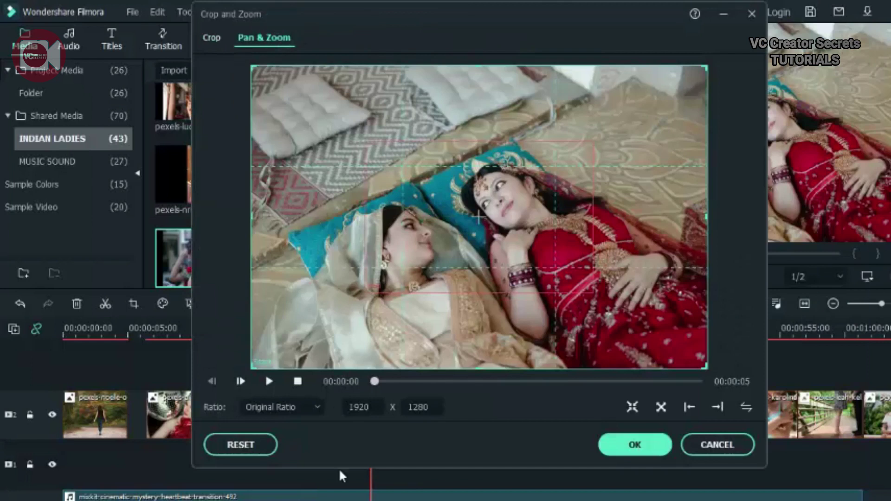
left_click(282, 408)
left_click(274, 291)
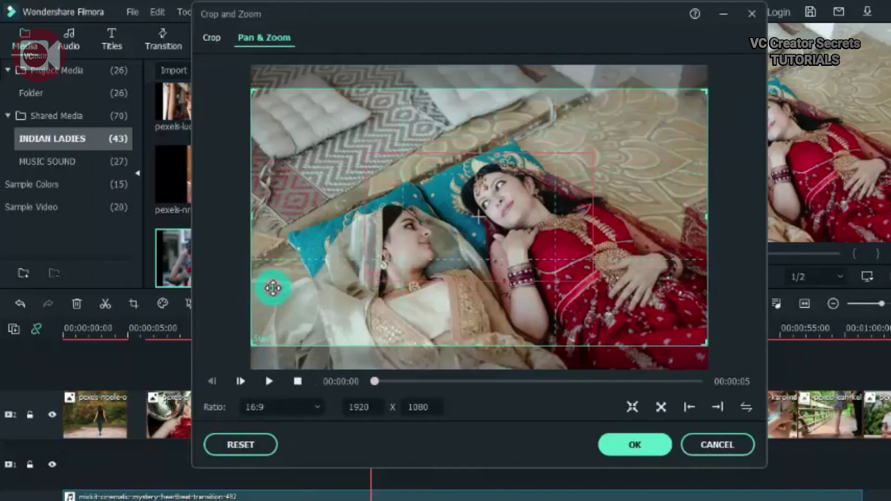
Enlarge the end frame to about 1543 x 868 around the two lying women, with the start frame at the lower edge, and apply.
left_click(565, 273)
left_click_drag(592, 280, 688, 334)
left_click_drag(362, 161, 321, 138)
left_click_drag(616, 281, 566, 274)
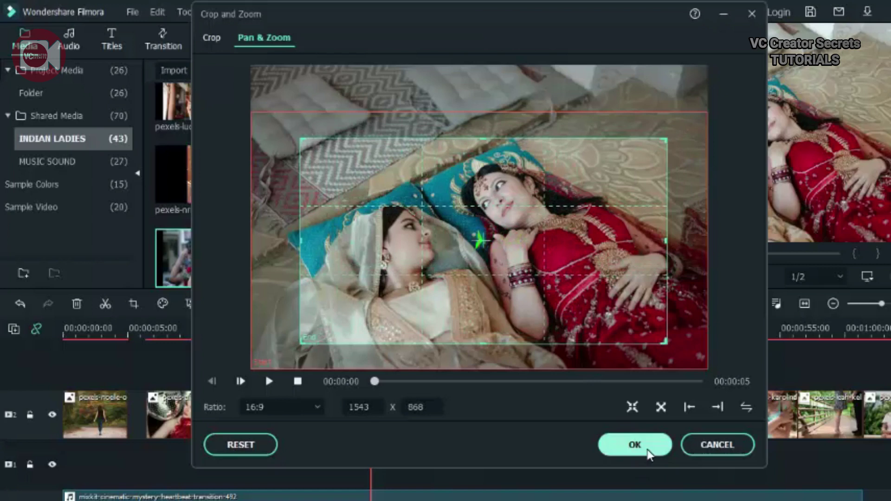
left_click(635, 445)
Open Crop and Zoom for the clip of the short-haired woman in black and set Pan & Zoom to 16:9.
left_click(446, 330)
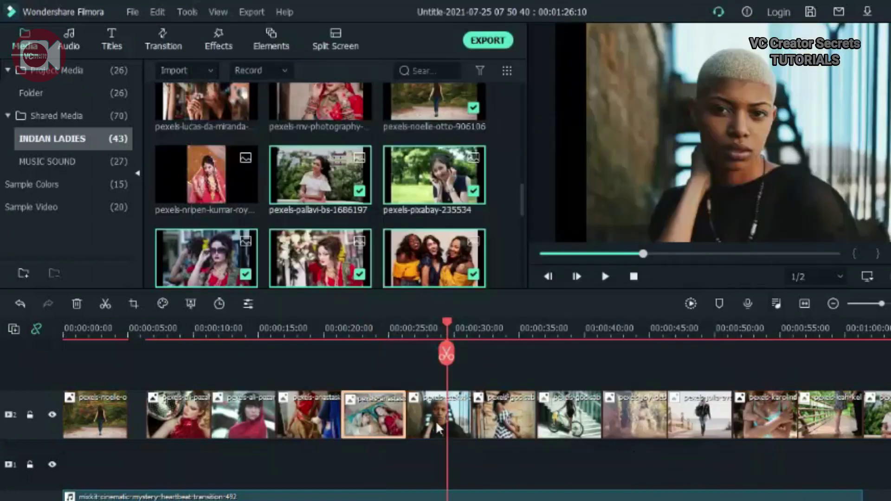
left_click(134, 303)
left_click(259, 37)
left_click(299, 405)
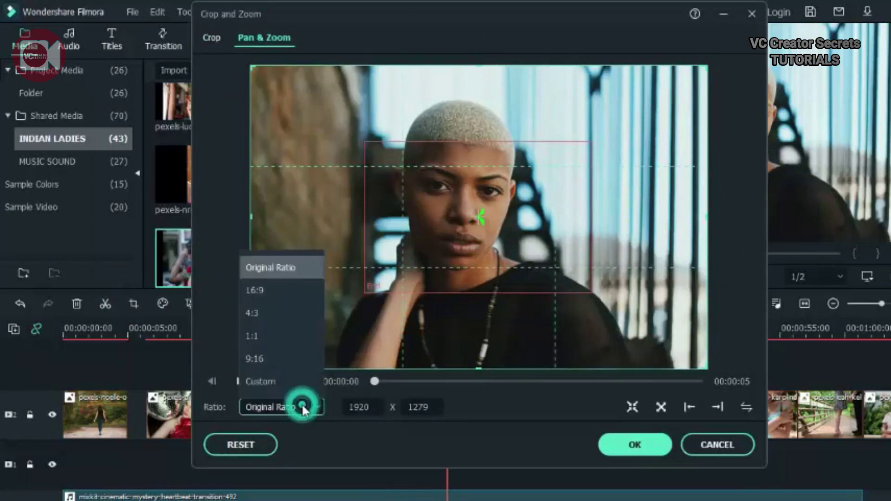
left_click(258, 287)
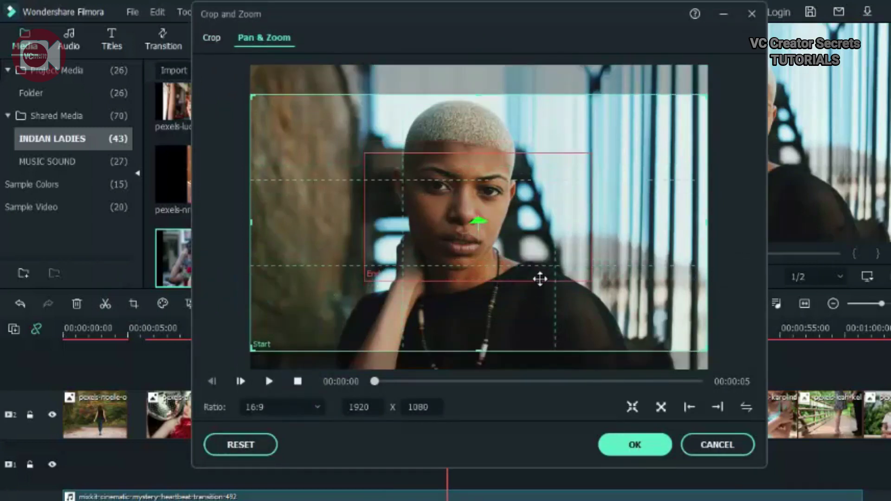
Enlarge the end frame to about 1678 x 944 around the short-haired woman, shift it slightly to centre her, and apply.
left_click(508, 212)
left_click_drag(592, 278, 677, 328)
left_click_drag(358, 151, 279, 155)
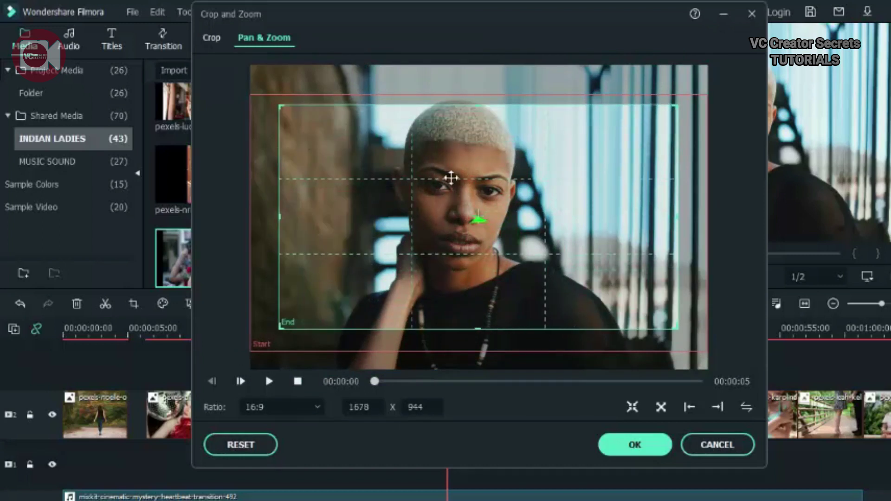
left_click_drag(537, 212, 532, 215)
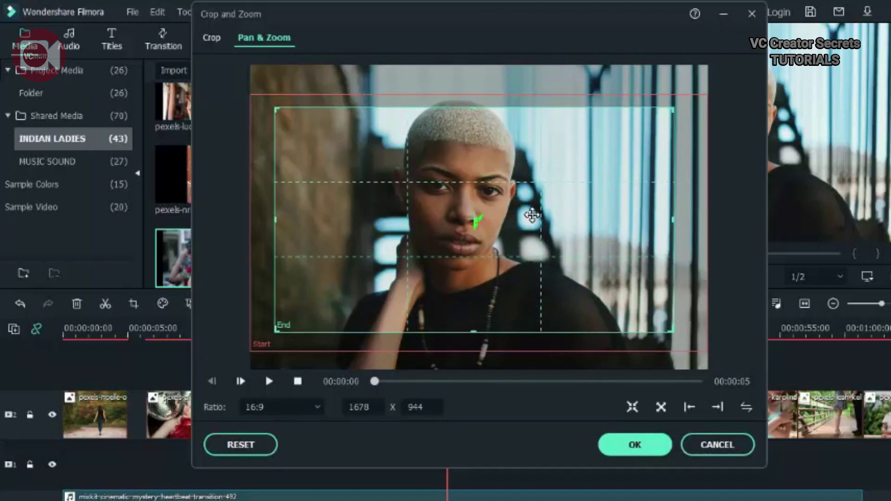
left_click(640, 445)
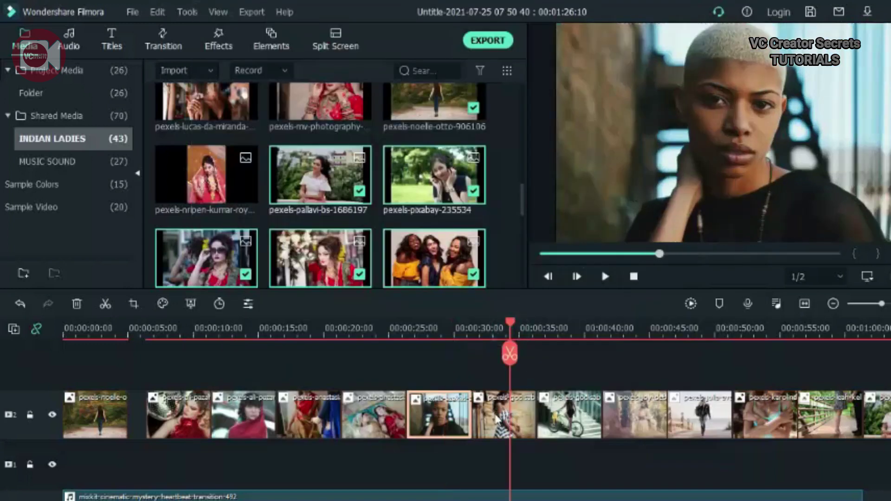
Open Crop and Zoom for the clip of the woman in the checkered dress and set Pan & Zoom to 16:9.
left_click(496, 419)
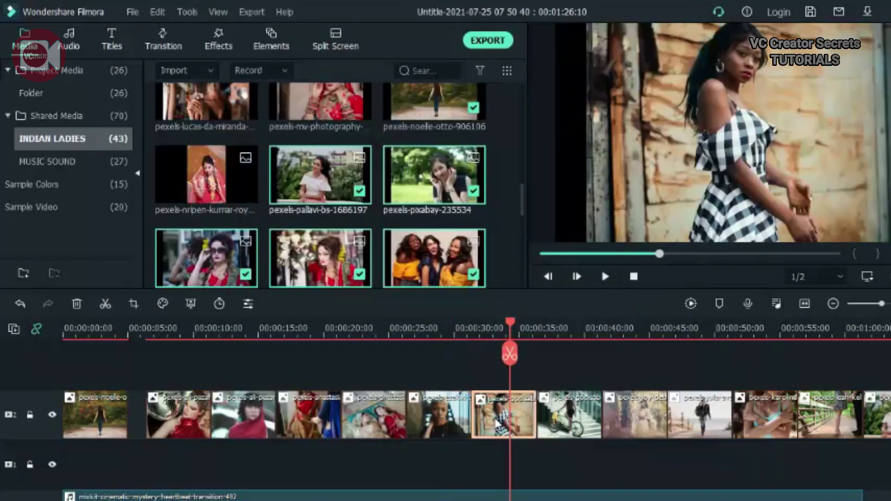
left_click(134, 304)
left_click(264, 38)
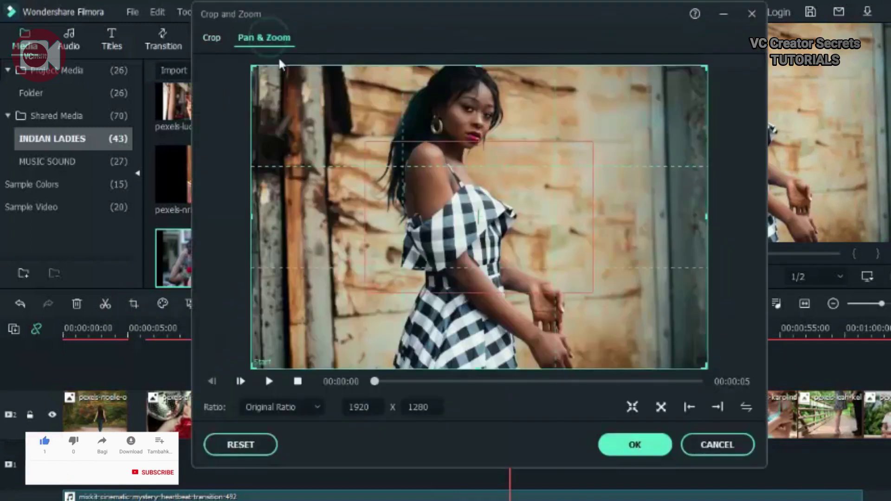
left_click(266, 418)
left_click(250, 292)
Raise the checkered-dress image's start frame to the upper edge, enlarge the end frame to about 1552 x 873 around the woman, and apply.
left_click_drag(466, 291, 462, 279)
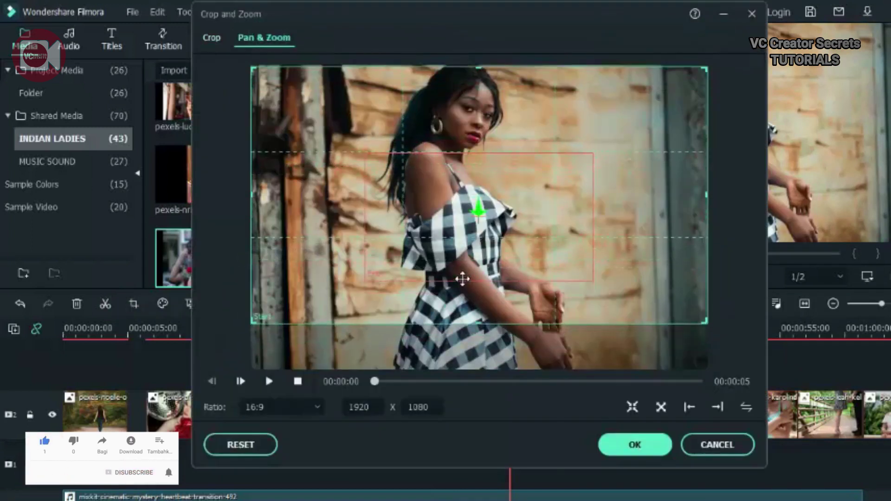
left_click(392, 234)
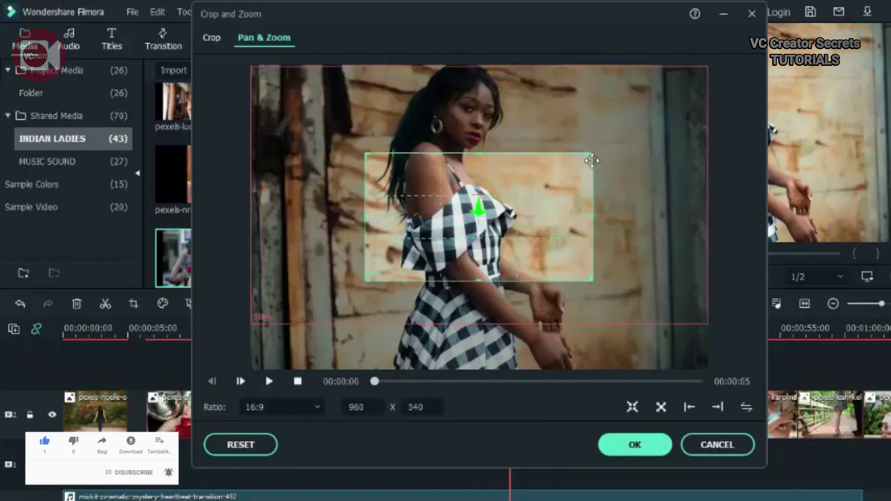
left_click_drag(603, 151, 695, 97)
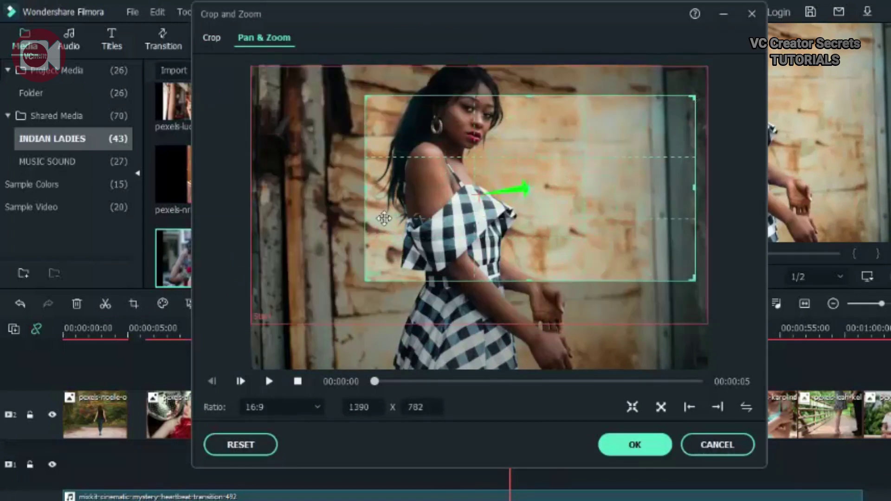
left_click_drag(371, 277, 332, 297)
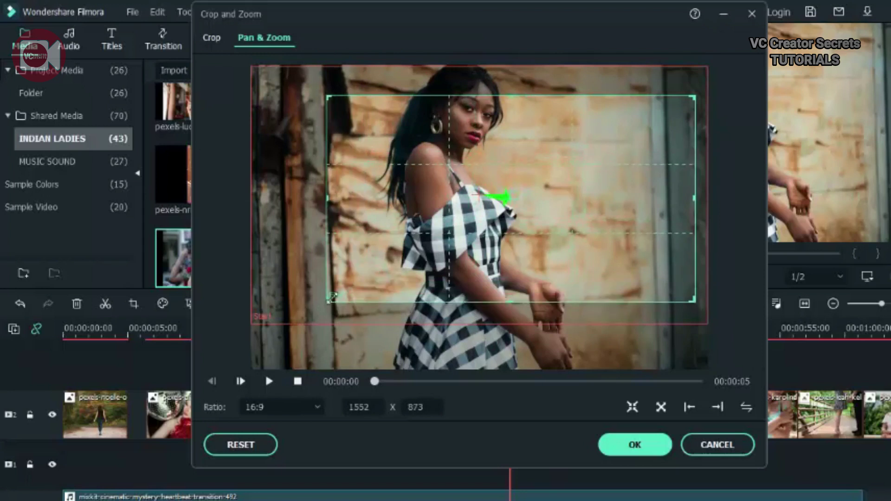
left_click_drag(555, 270, 521, 264)
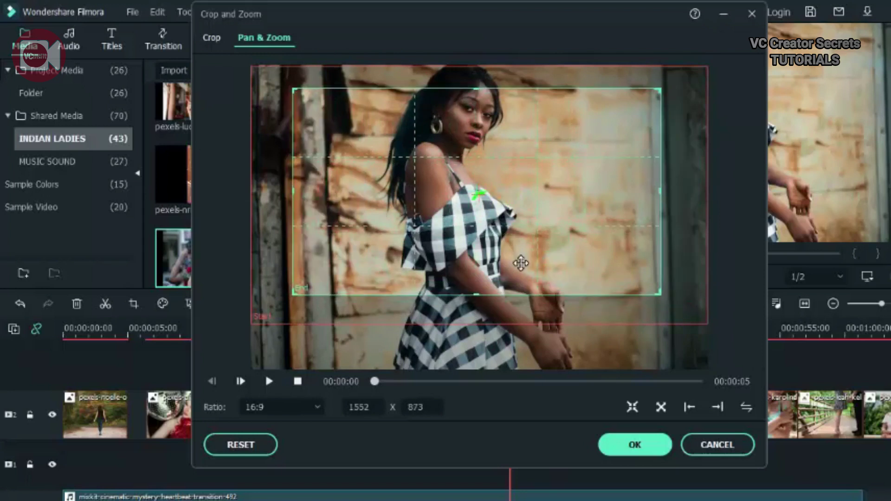
left_click(640, 444)
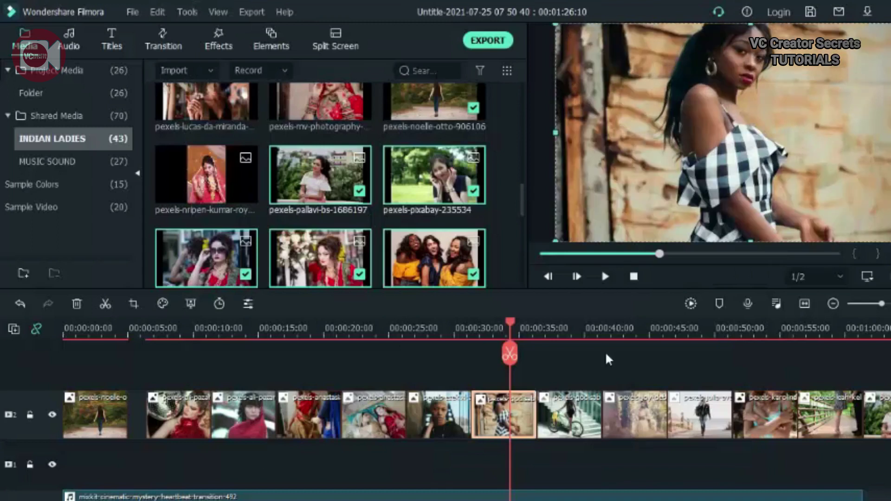
Open Crop and Zoom for the clip of the woman with the bicycle and switch to Pan & Zoom.
left_click(577, 328)
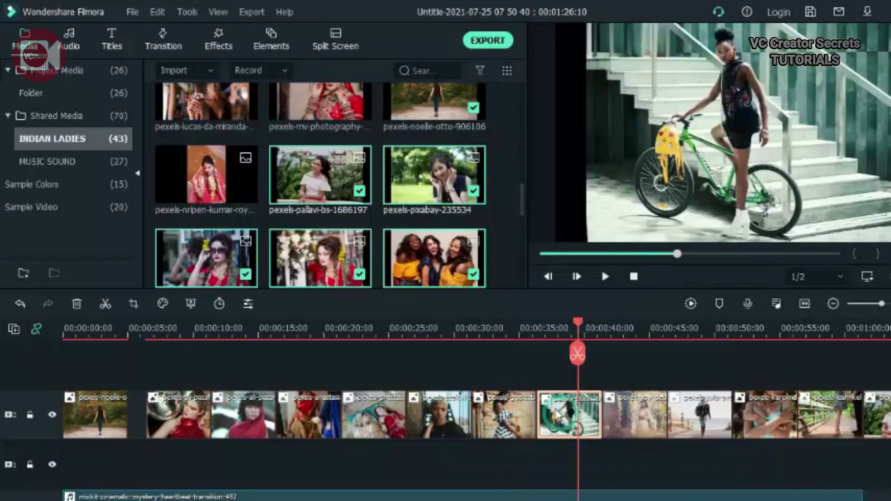
left_click(134, 304)
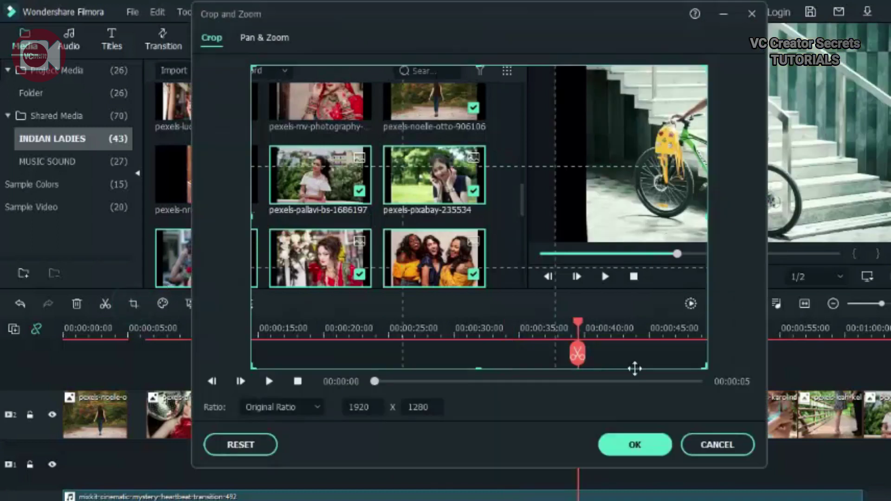
left_click(277, 39)
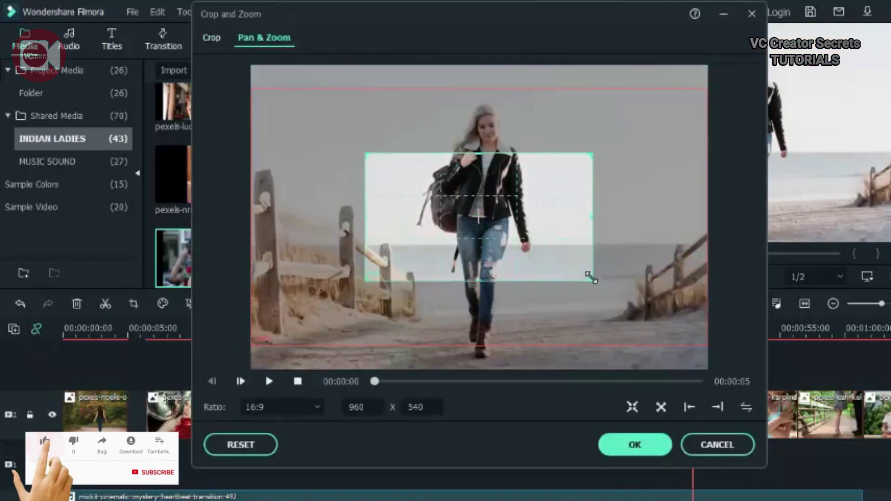
Enlarge the end frame to about 1573 x 885 around the woman walking from the beach and apply the settings.
left_click_drag(591, 277, 656, 330)
left_click_drag(365, 155, 284, 119)
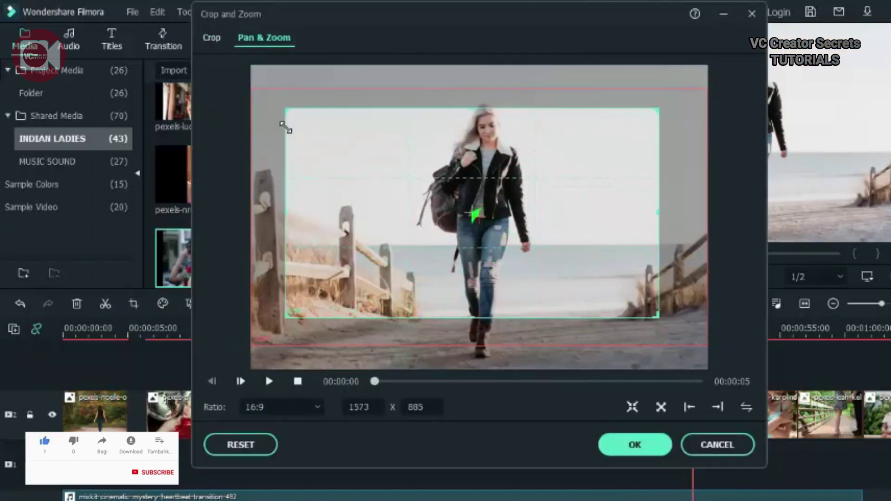
left_click(635, 444)
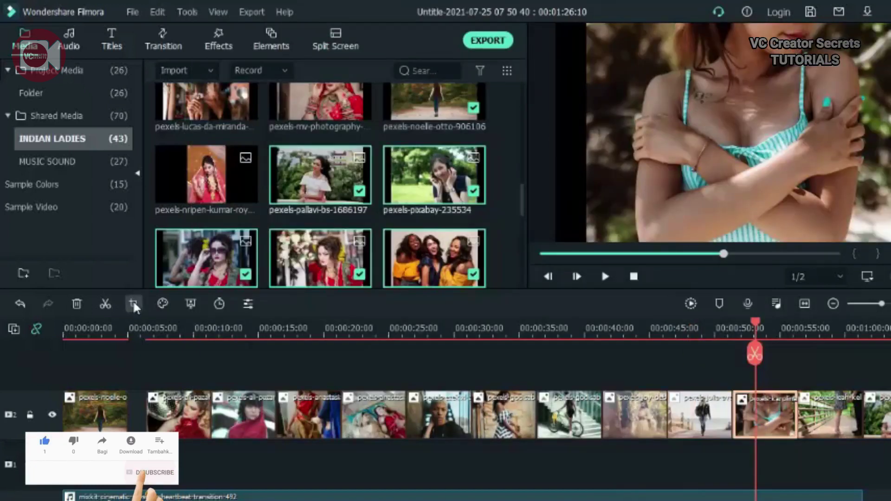
Set a 16:9 Pan & Zoom on the clip of the woman with crossed arms and enlarge its end frame.
left_click(134, 304)
left_click(254, 291)
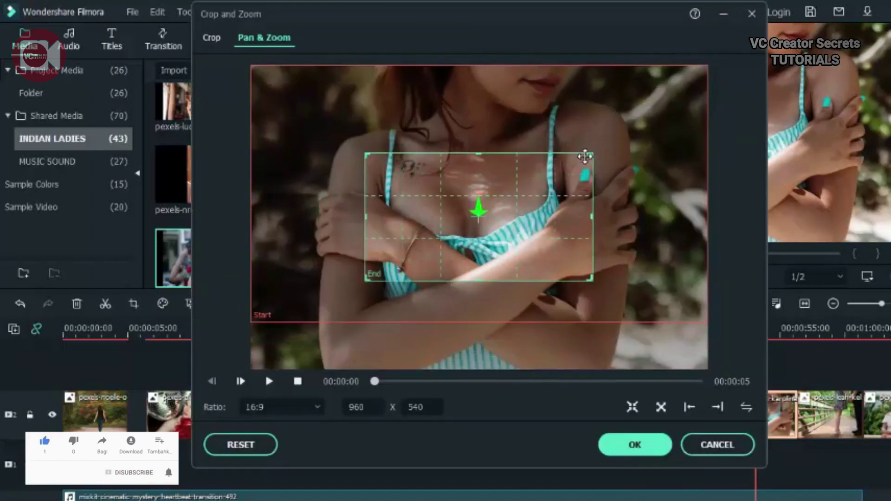
left_click_drag(581, 155, 706, 115)
Set a 16:9 Pan & Zoom on the clip of the couple on the bridge and enlarge its end frame.
left_click(133, 304)
left_click(278, 407)
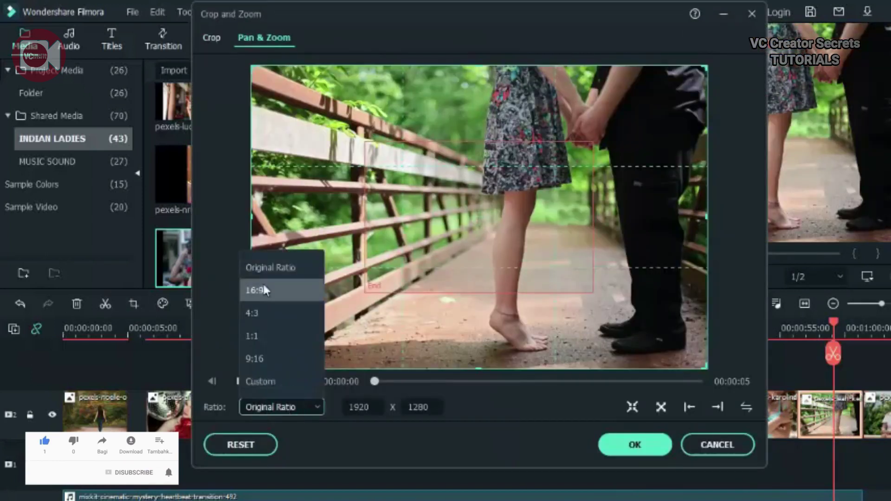
left_click(255, 288)
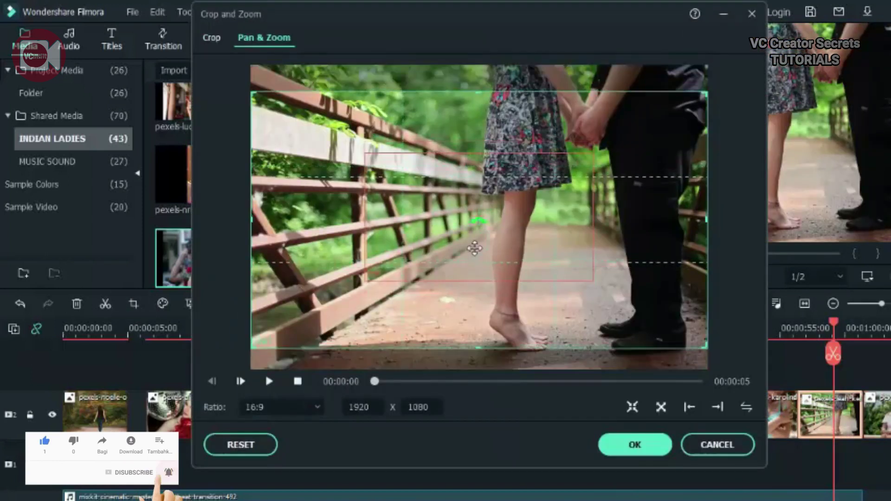
left_click_drag(364, 154, 290, 111)
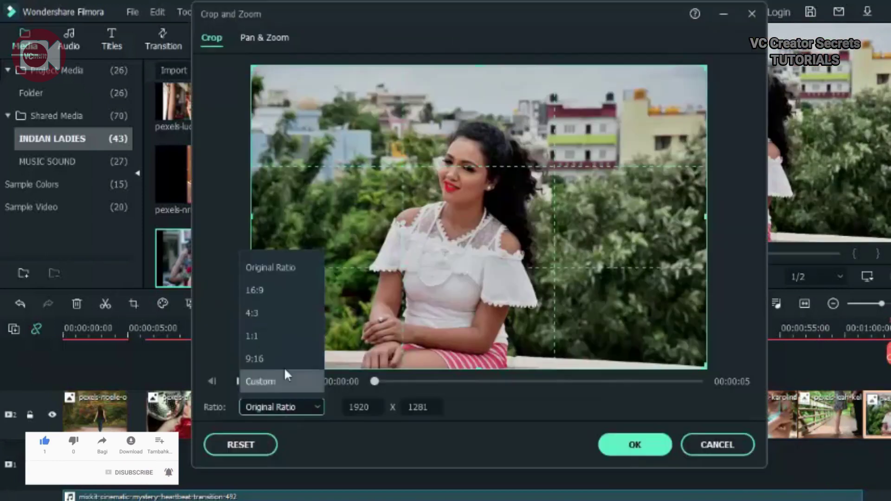
Set the clip of the woman in the white blouse to 16:9, enlarge its end frame around her, and apply.
left_click(256, 291)
left_click_drag(567, 281, 680, 330)
left_click_drag(368, 155, 308, 122)
left_click(626, 445)
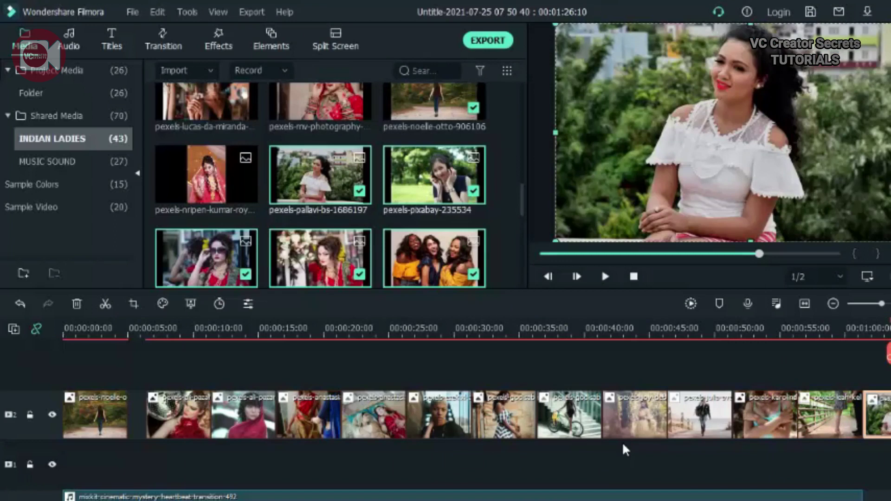
scroll(626, 450, "down", 2)
scroll(672, 464, "right", 5)
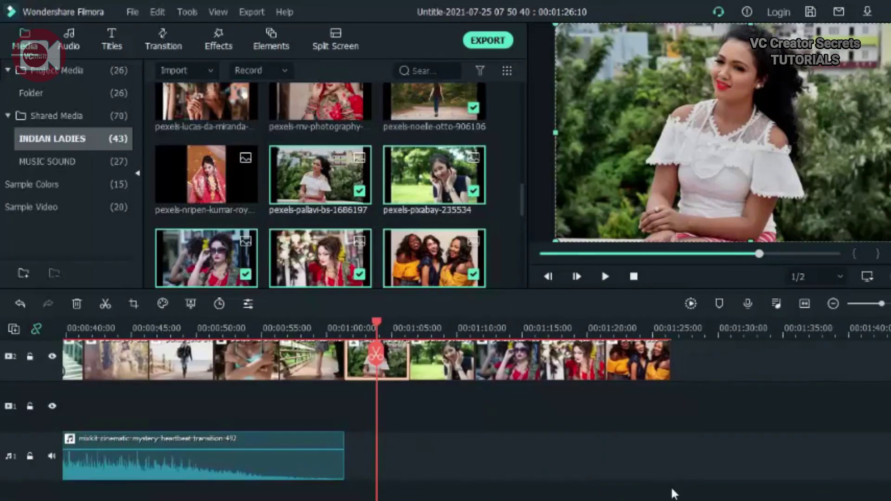
Give the clips of the girl in the garden, the woman in sunglasses and the woman beside the flowers 16:9 pan and zoom, enlarging their end frames.
left_click(436, 359)
left_click(134, 304)
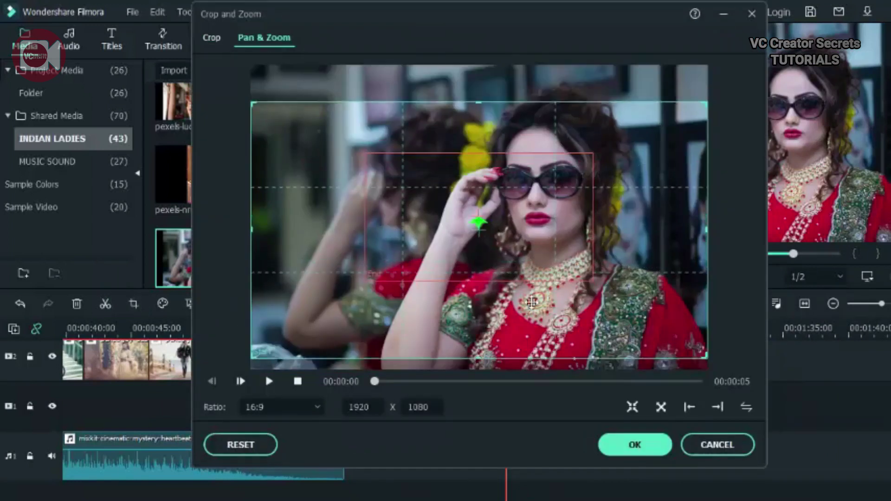
left_click_drag(253, 67, 298, 128)
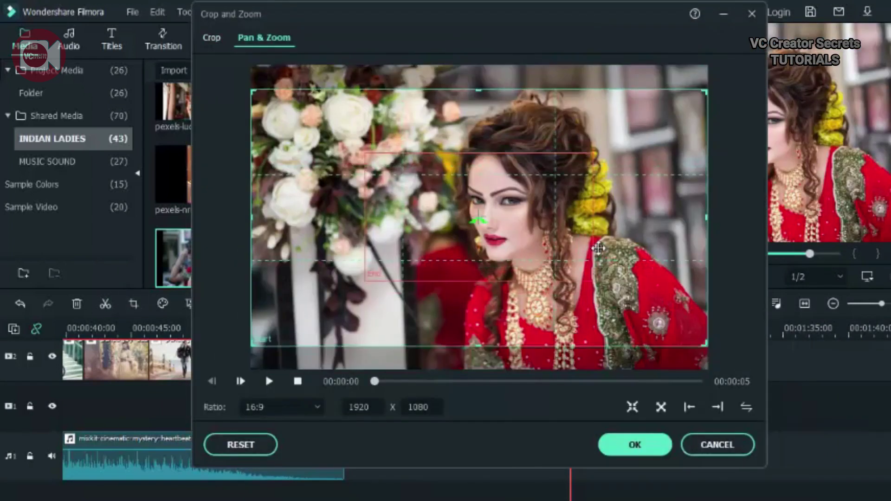
left_click_drag(253, 67, 363, 155)
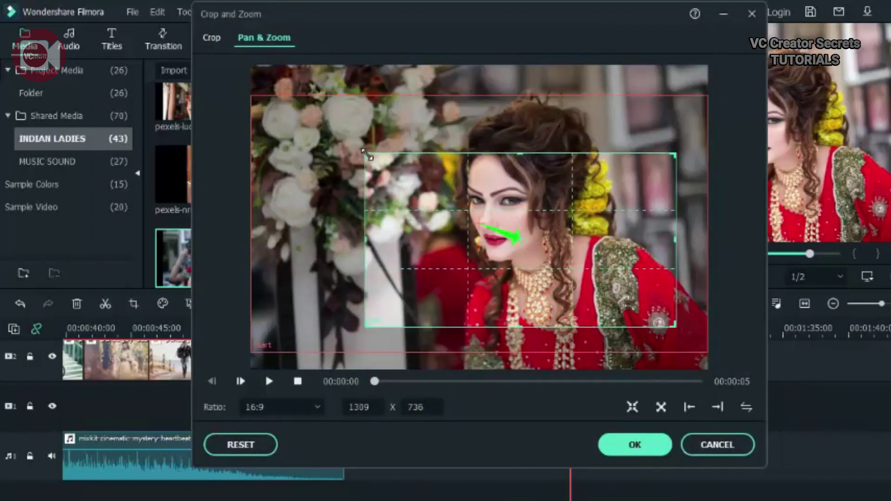
left_click(634, 445)
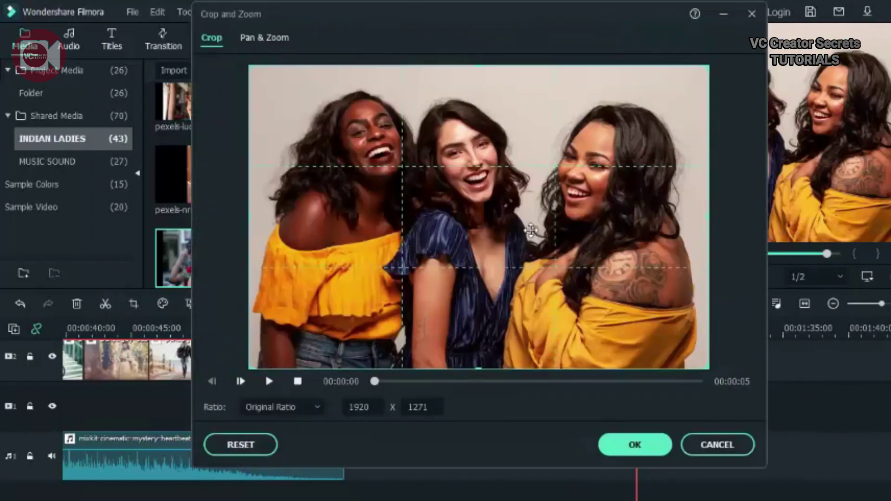
Set a Pan & Zoom on the clip of the three laughing women with an end frame of about 1299 x 731 and apply it.
left_click(264, 38)
left_click_drag(581, 277, 676, 328)
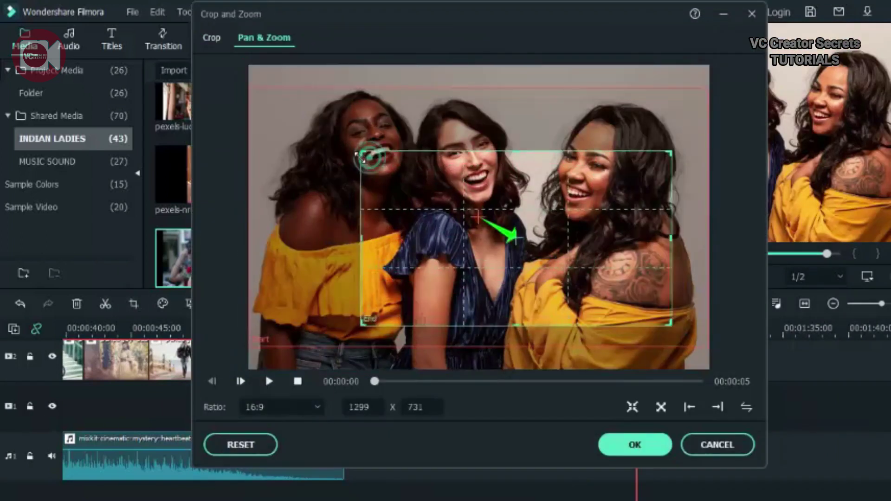
left_click(636, 445)
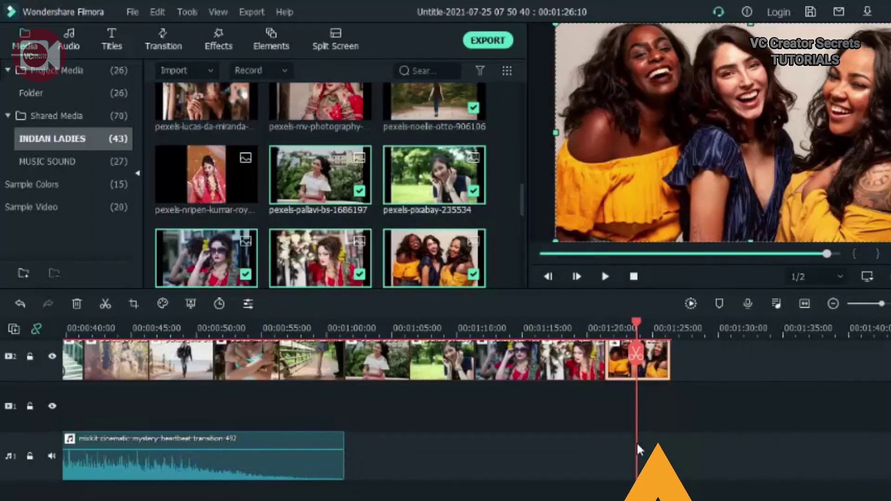
Play the slideshow from the start of the second clip to check the pan and zoom movement.
scroll(476, 408, "left", 10)
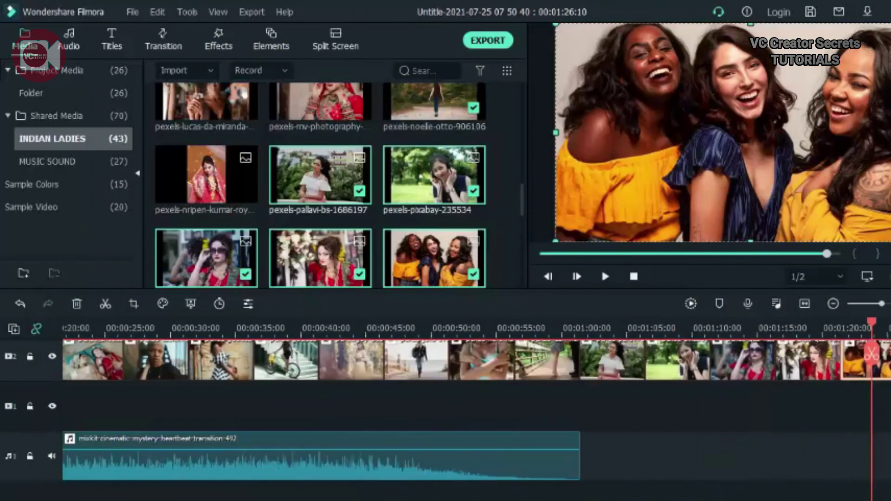
left_click(147, 327)
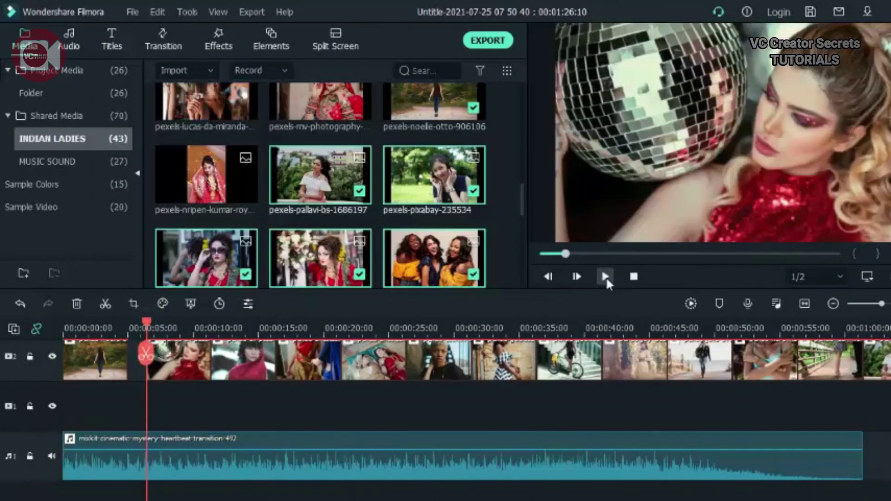
left_click(605, 276)
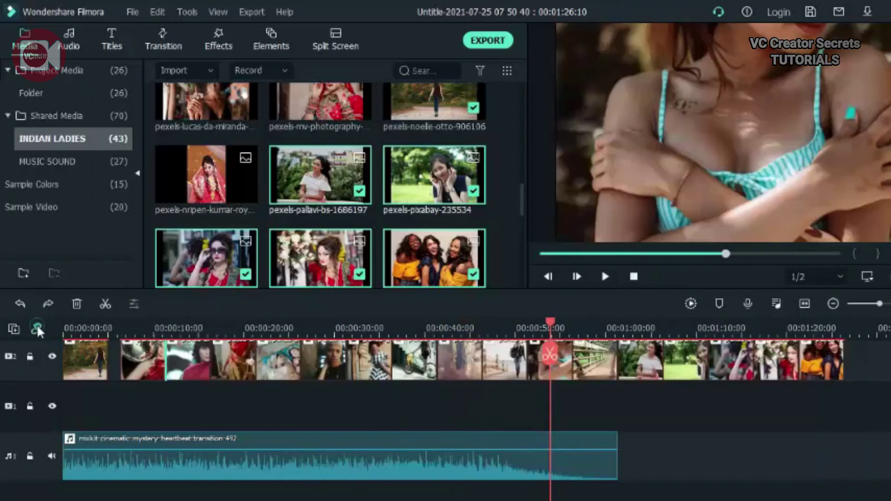
Select every image clip after the opening one and set their duration to 00:00:00:20.
left_click_drag(866, 368, 155, 376)
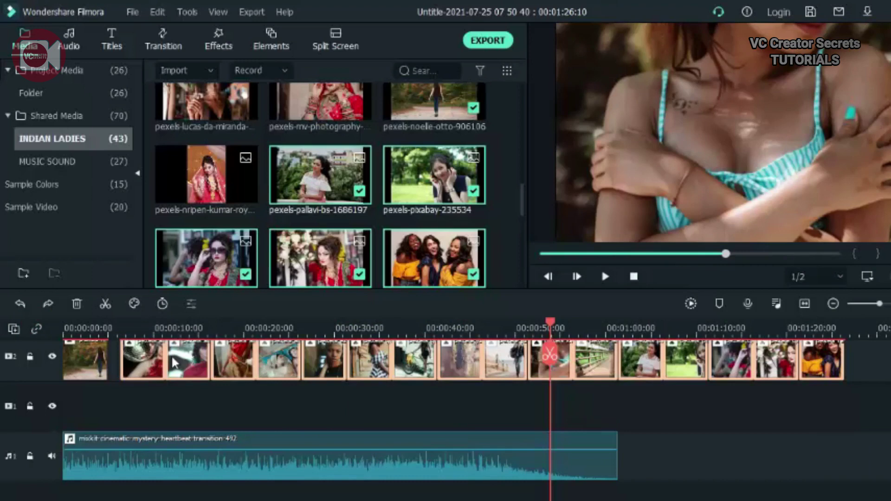
right_click(155, 376)
left_click(191, 167)
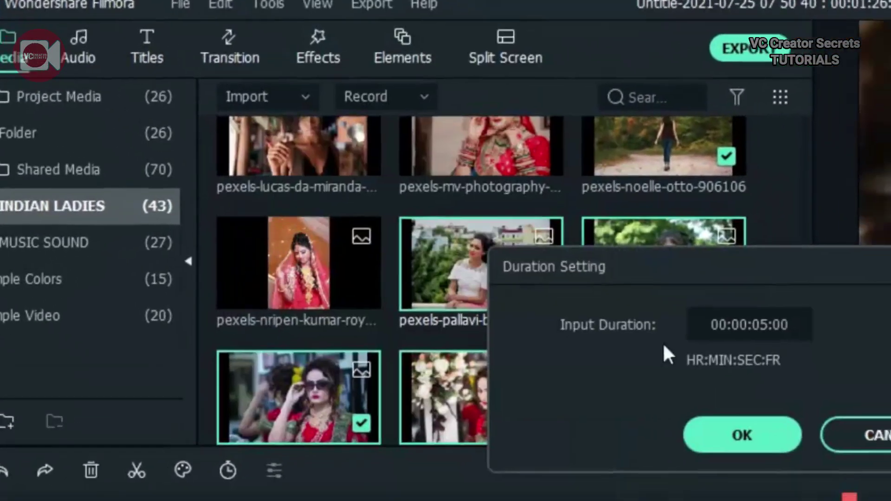
left_click(801, 342)
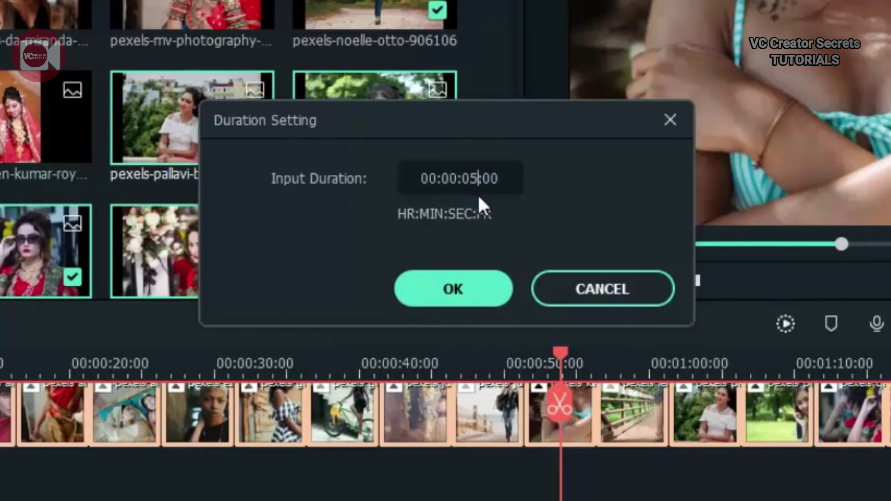
key("BackSpace")
type("0")
left_click(487, 178)
key("BackSpace")
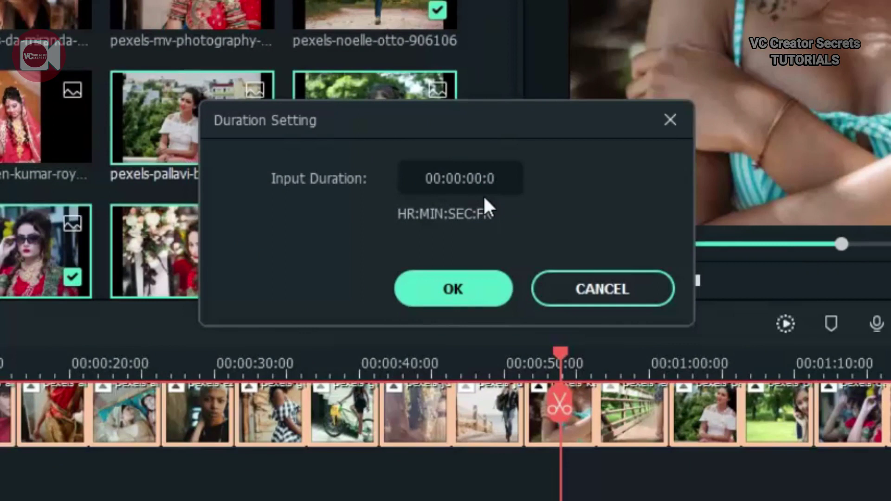
type("2")
left_click(457, 288)
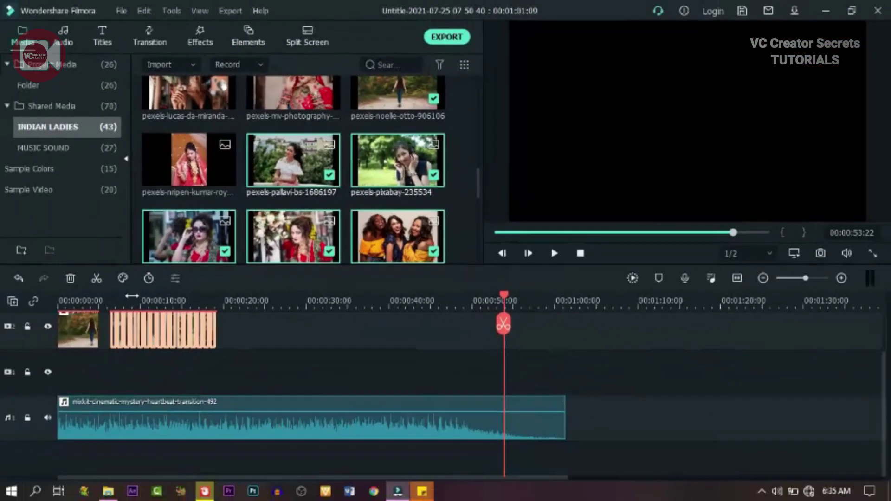
Extend the opening clip of the woman walking on the path to about 6 seconds.
key("ctrl+equal")
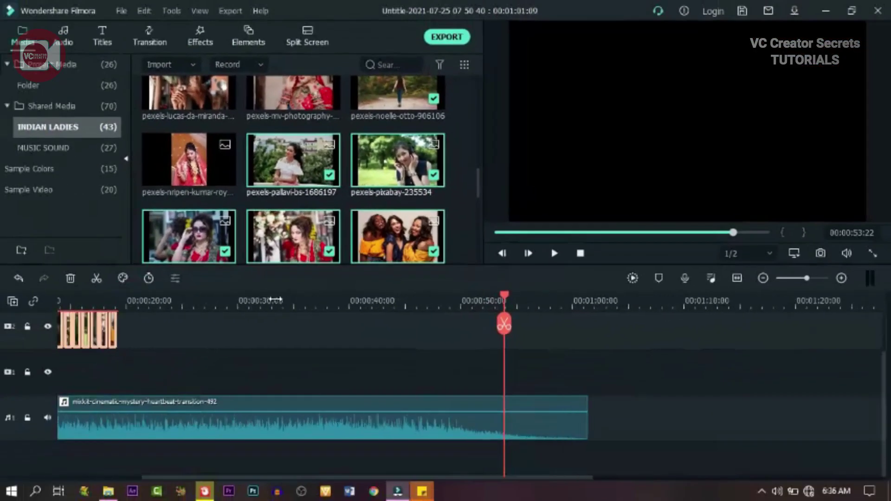
left_click_drag(208, 478, 93, 376)
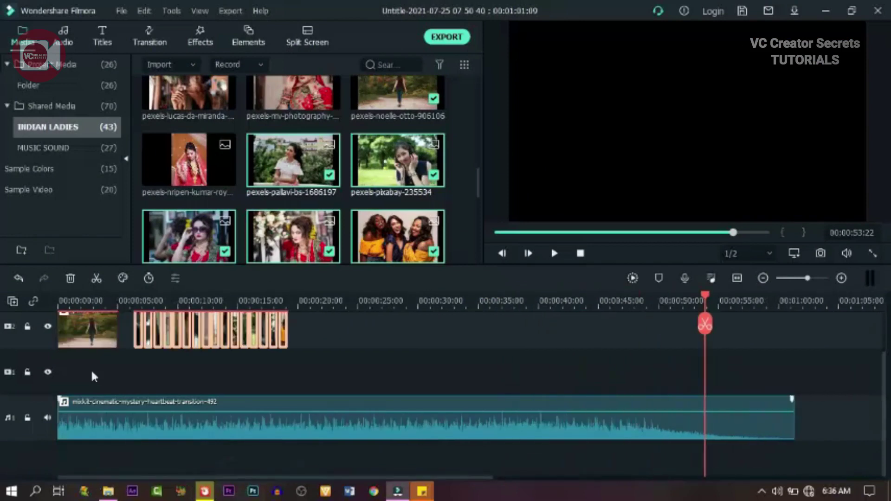
key("ctrl+equal")
key("ctrl+equal")
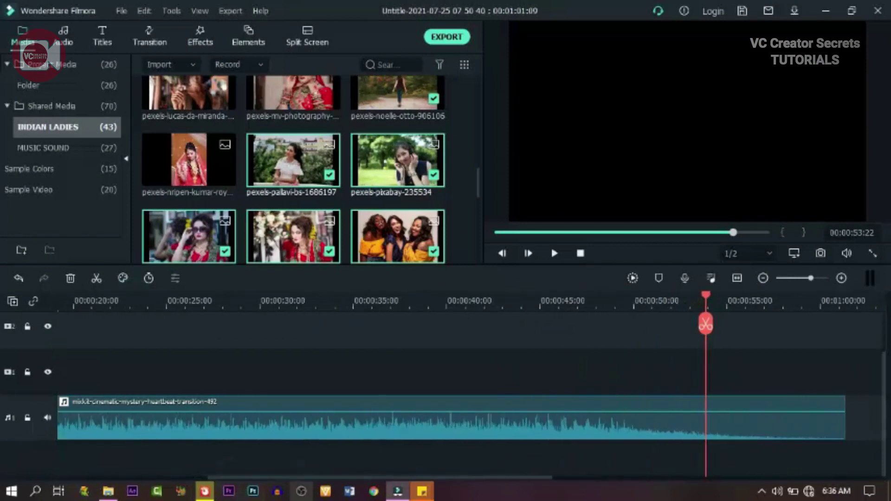
left_click_drag(301, 483, 79, 487)
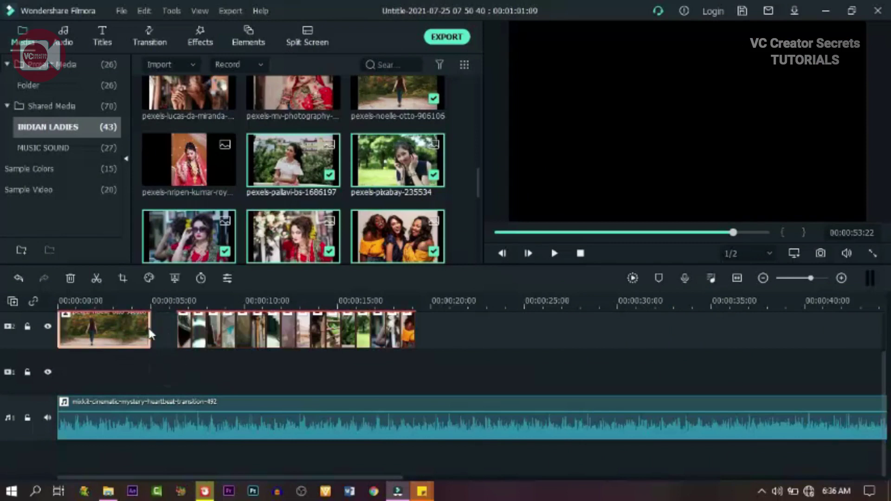
left_click_drag(150, 328, 171, 329)
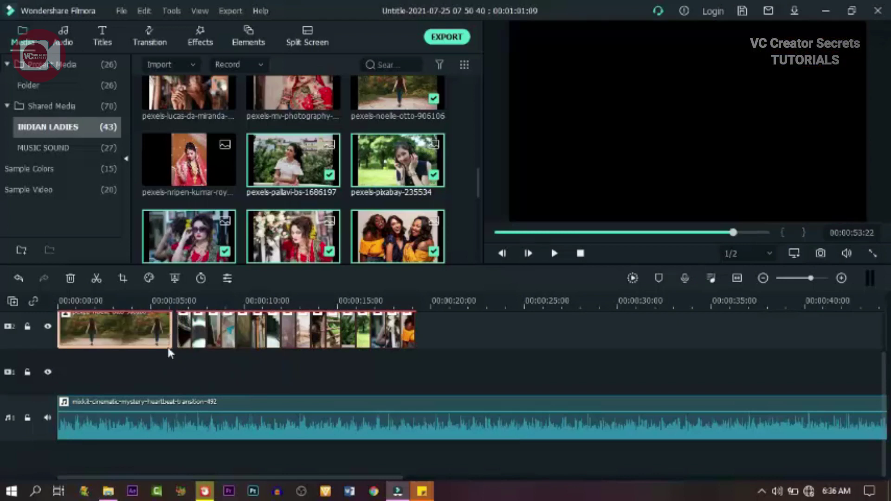
Close the remaining gap between the opening clip and the run of short clips.
scroll(288, 418, "right", 5)
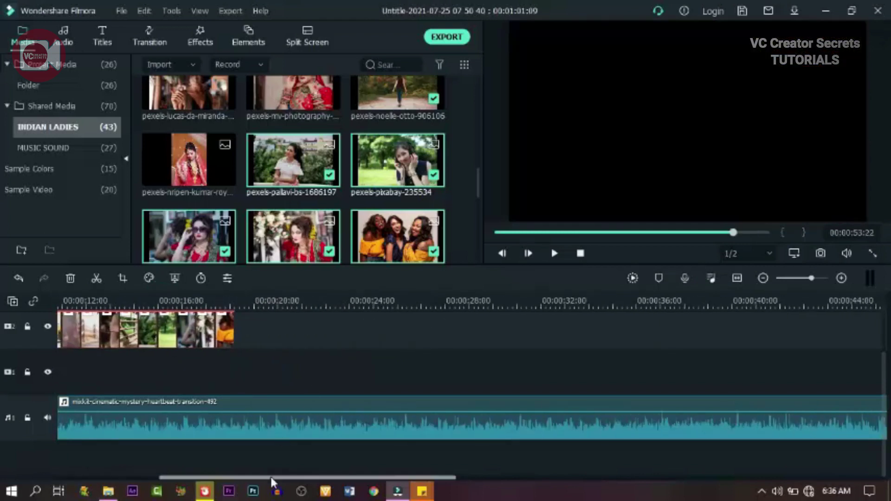
left_click_drag(273, 478, 170, 478)
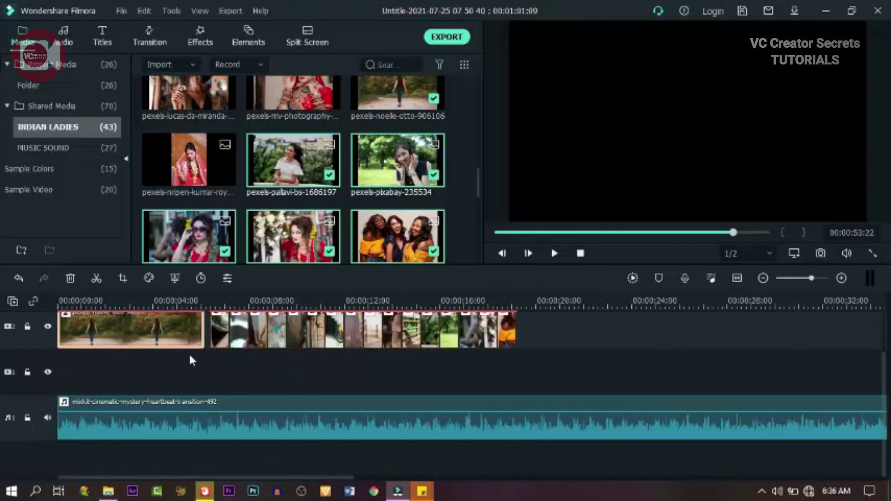
right_click(209, 341)
left_click(223, 348)
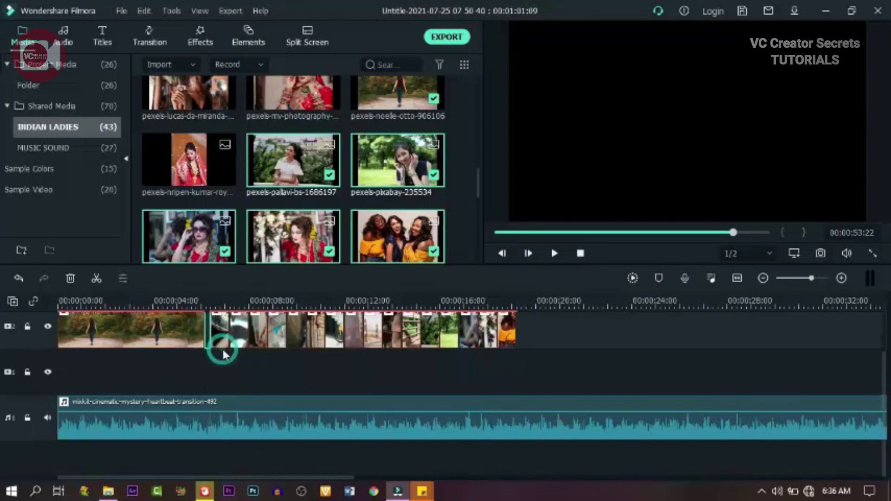
Play the shortened slideshow from the beginning through its last clip and stop playback.
key("Home")
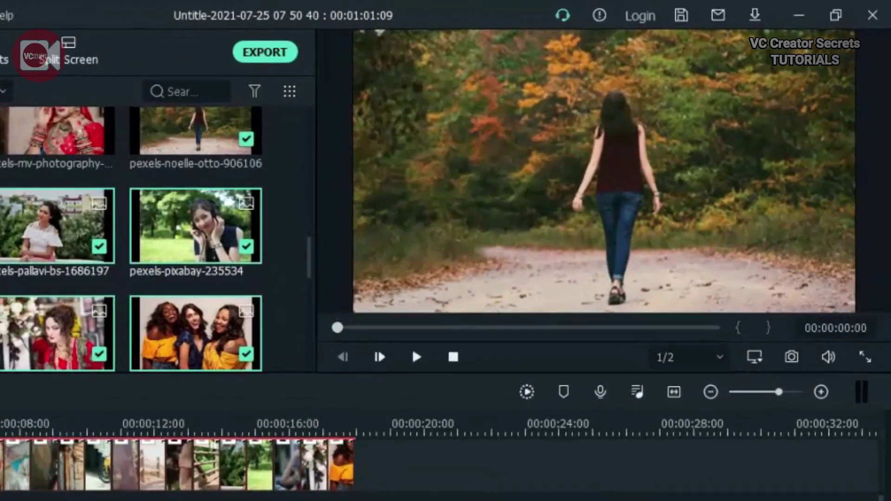
key("space")
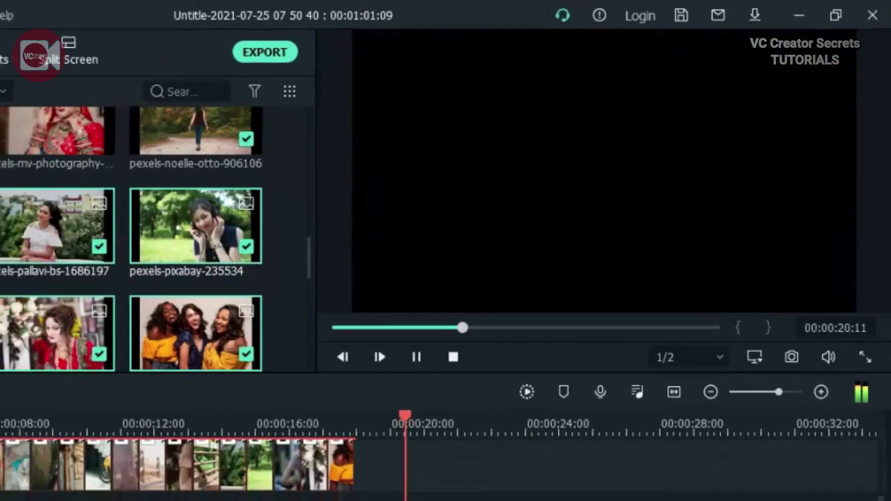
left_click(416, 357)
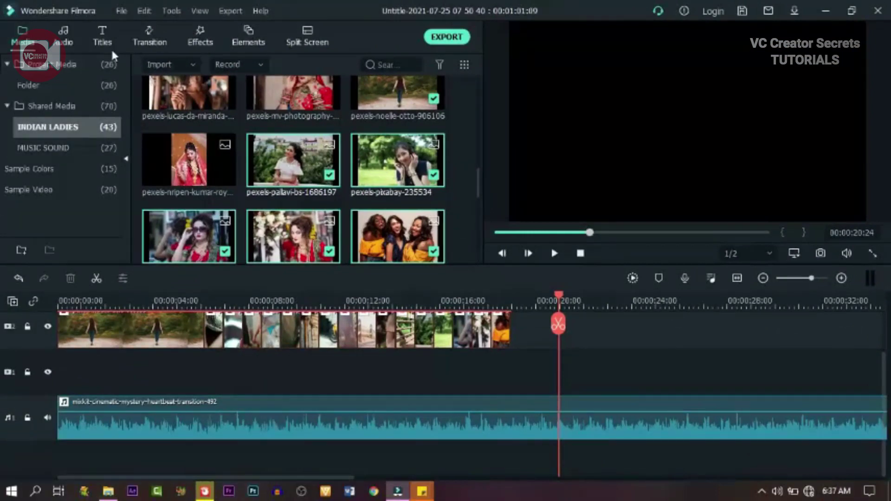
Add the Camera Snaps sound effect on a separate audio track below the music, under the first short clips.
left_click(61, 40)
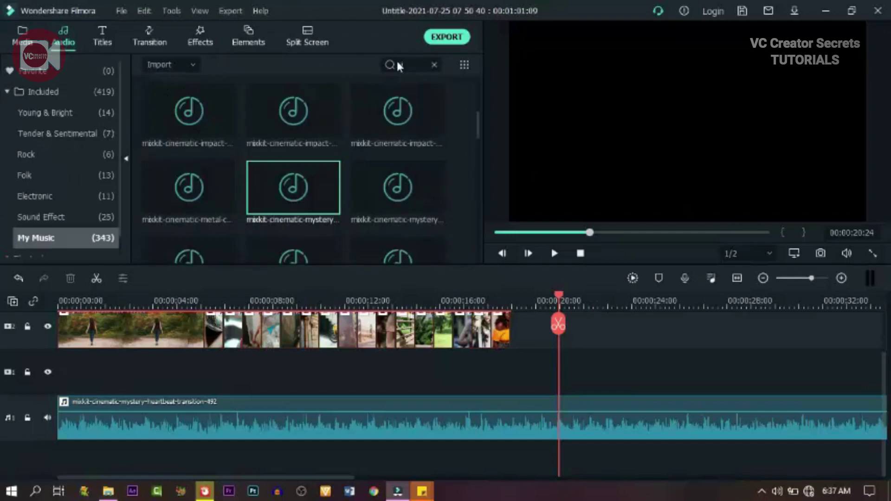
left_click(435, 65)
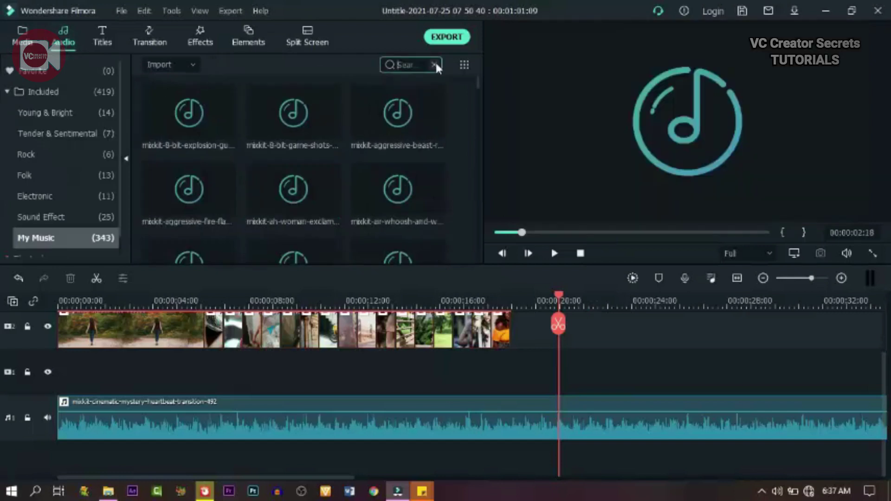
left_click(41, 218)
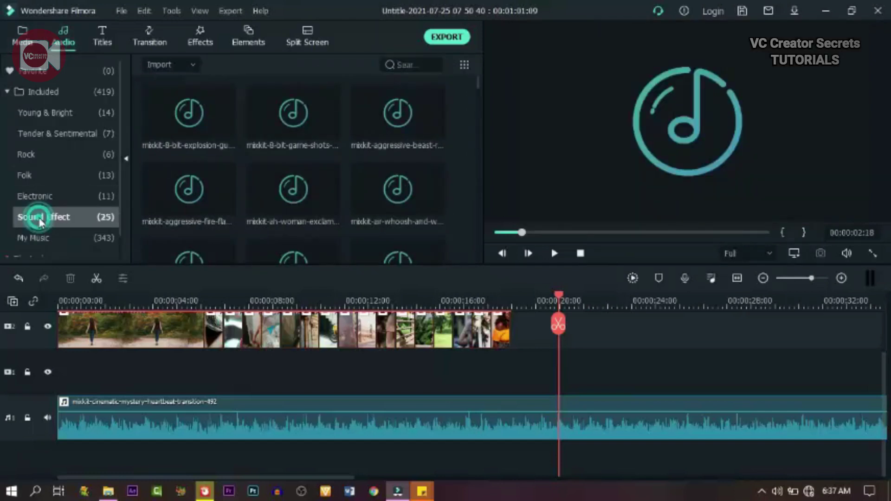
scroll(378, 245, "down", 2)
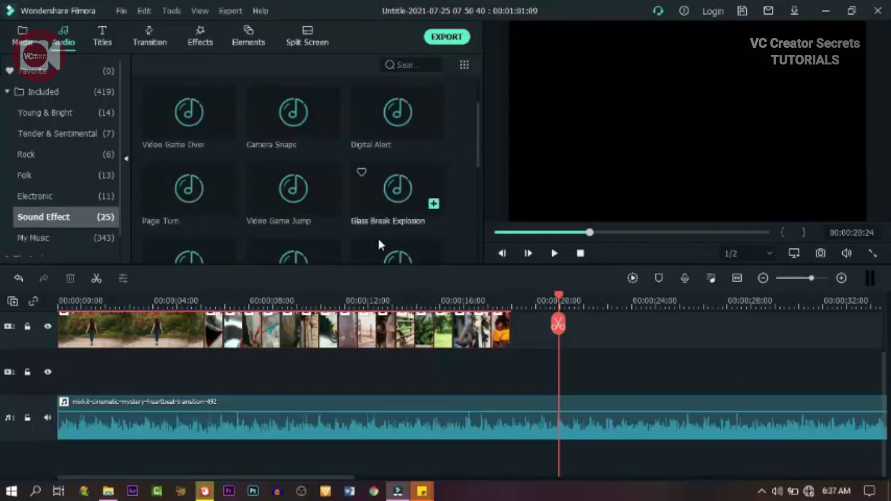
scroll(381, 245, "up", 2)
left_click(259, 200)
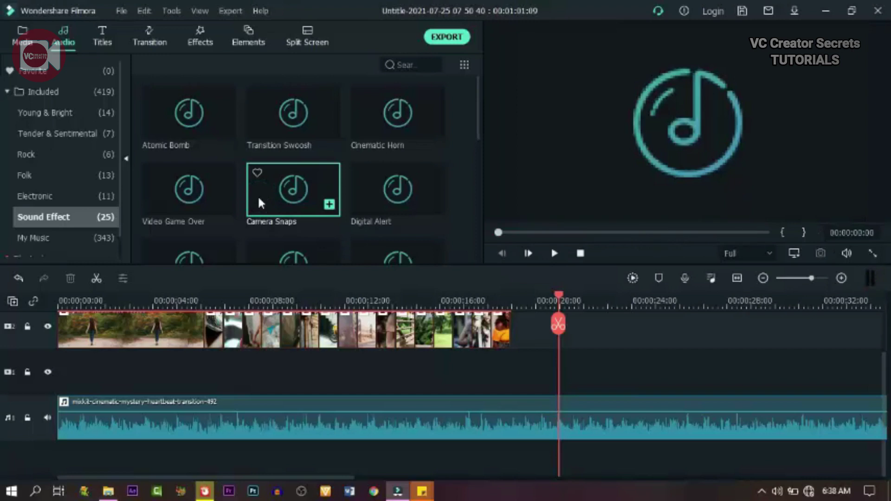
left_click_drag(259, 198, 229, 459)
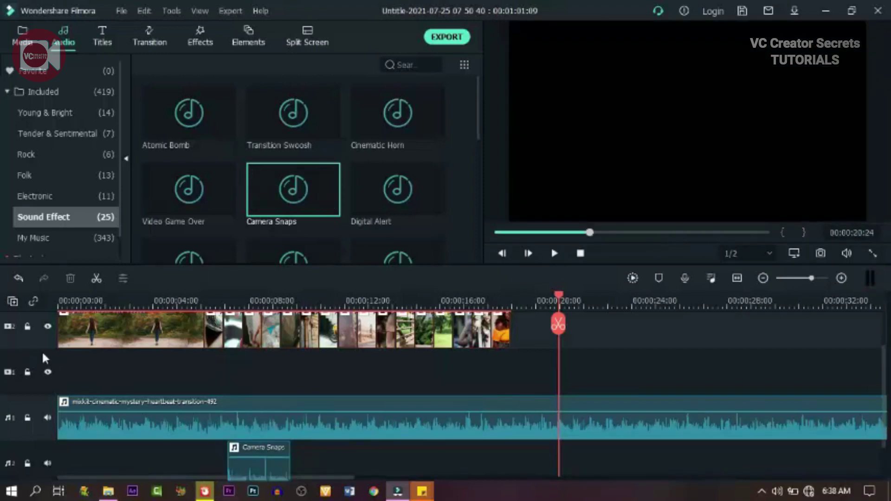
Delete the empty tracks and place Camera Snaps on an audio track above the music, aligned with the start of the short clips.
right_click(47, 357)
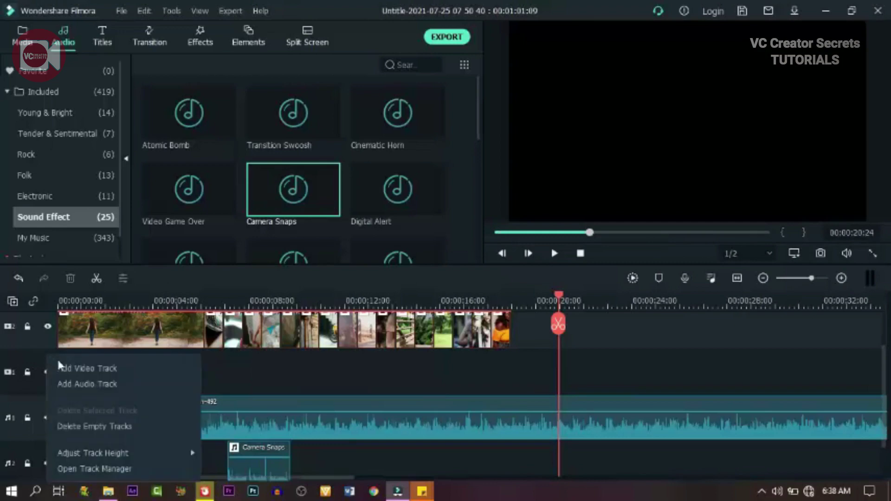
left_click(91, 426)
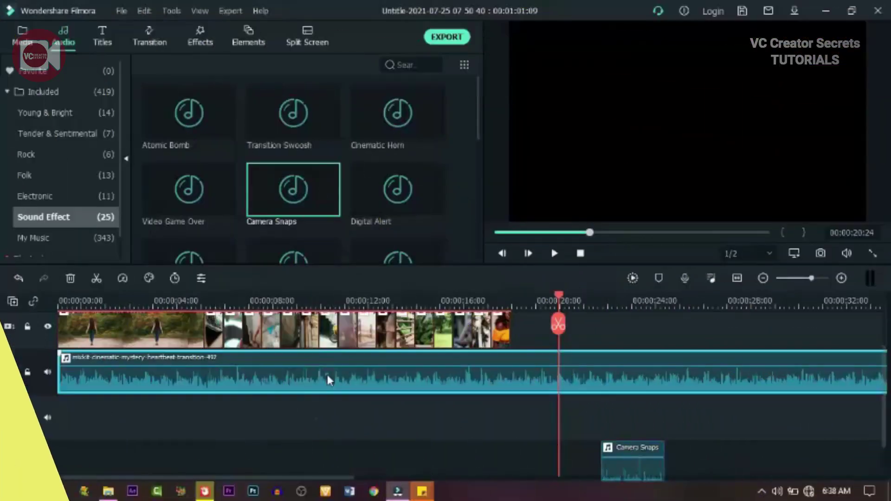
left_click_drag(327, 374, 326, 418)
left_click_drag(621, 471, 222, 369)
Play the slideshow from just before the Camera Snaps sound to check its timing against the short clips.
left_click(194, 302)
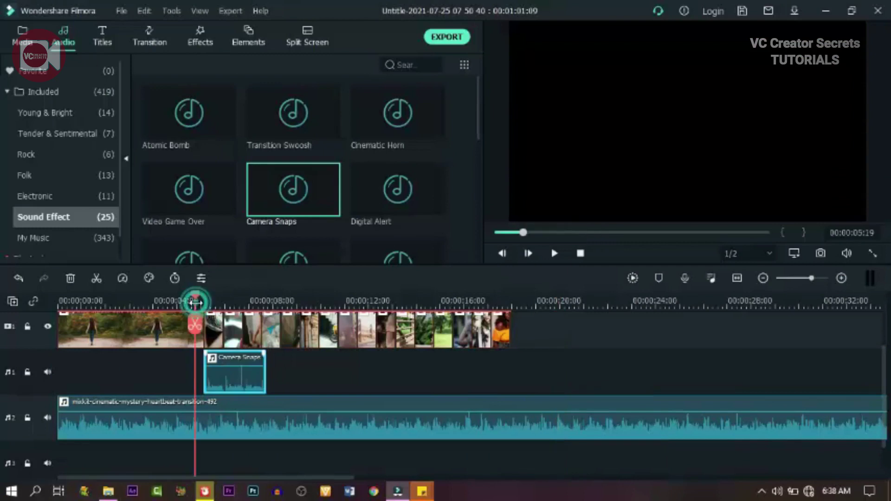
key("space")
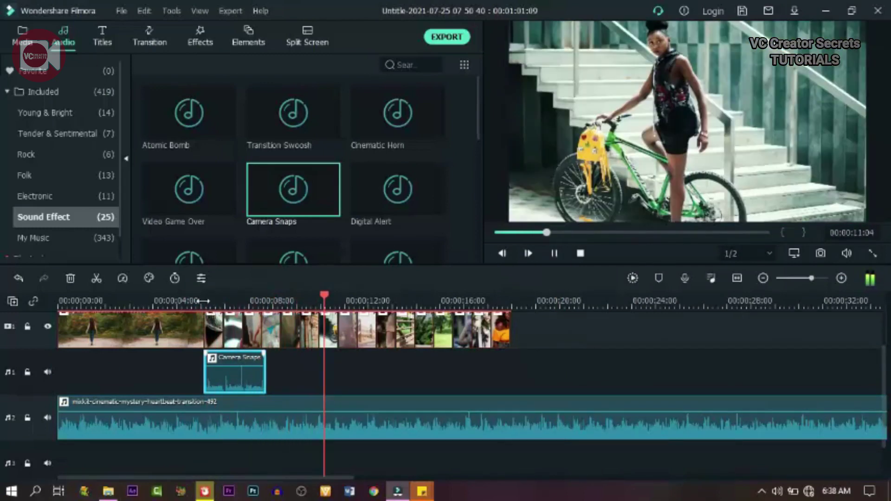
Replay the short clips across the Camera Snaps sound and stop playback shortly after the sound ends.
key("space")
key("space")
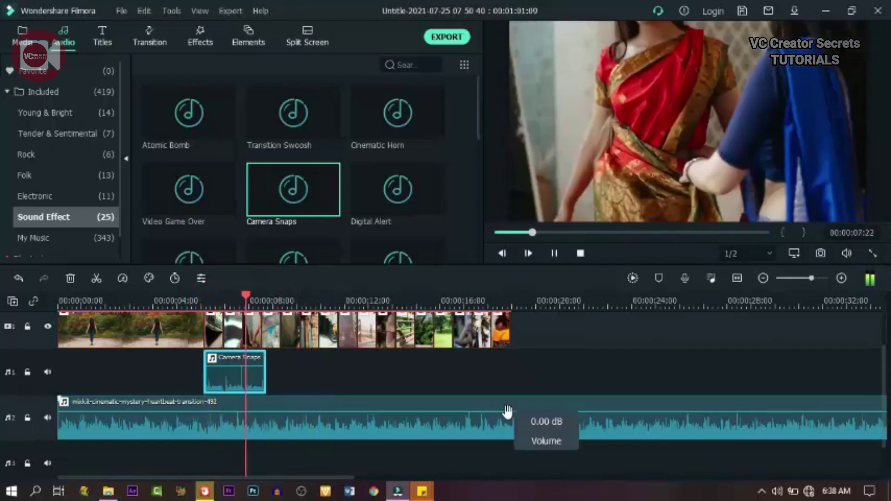
mouse_move(328, 196)
key("space")
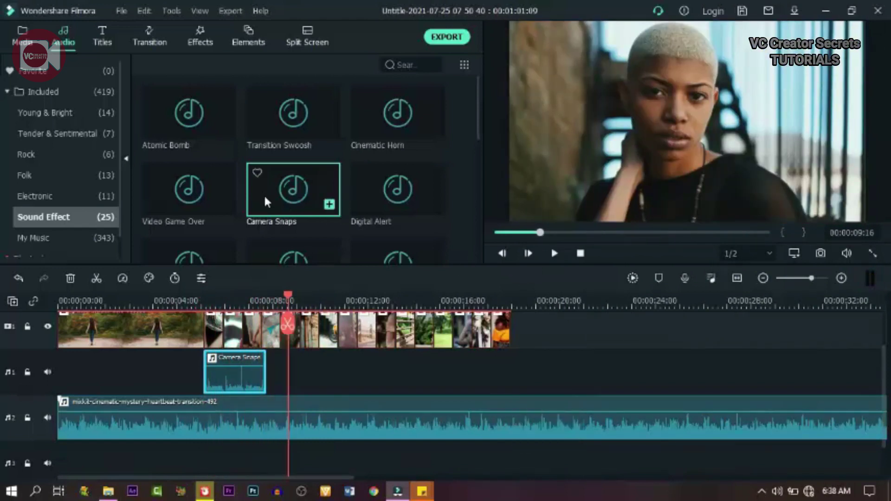
Add a second Camera Snaps sound effect directly after the first one on the same audio track.
left_click_drag(263, 195, 273, 371)
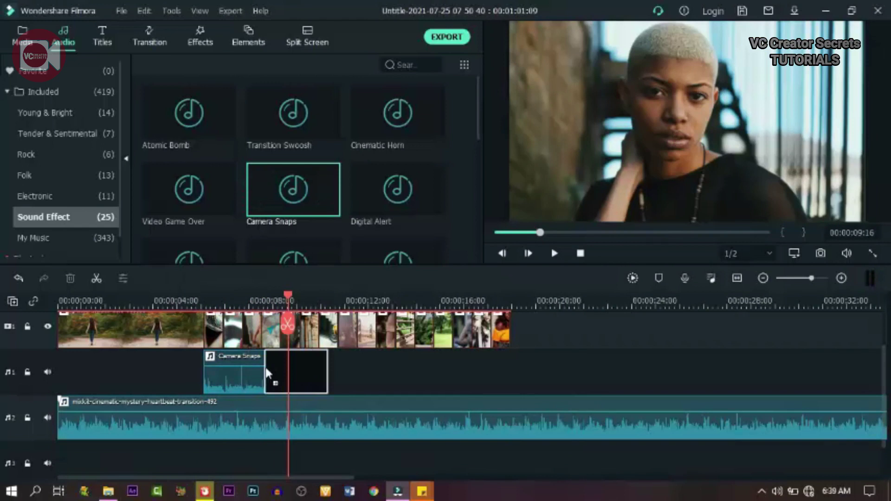
left_click_drag(270, 375, 272, 375)
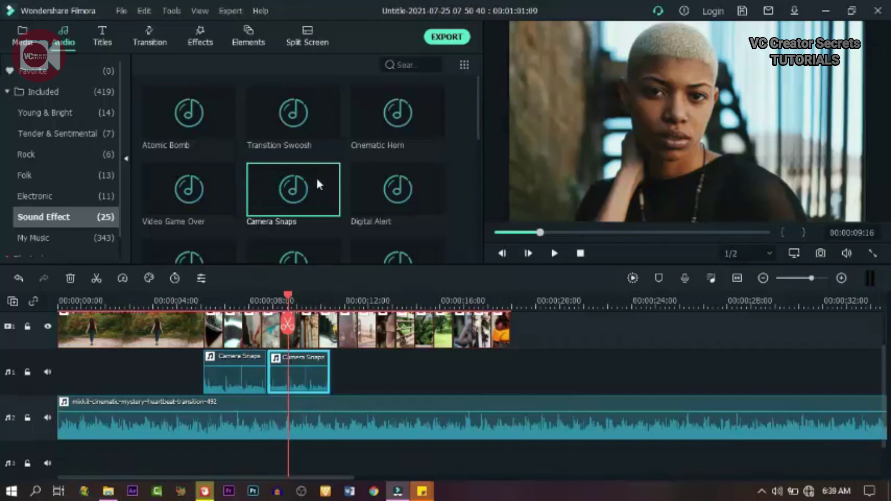
left_click_drag(271, 199, 332, 391)
left_click_drag(363, 357, 304, 211)
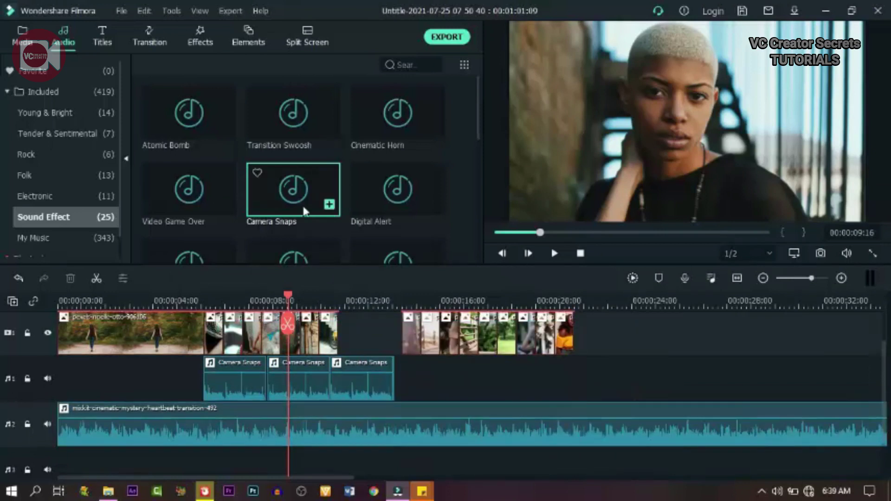
key("ctrl+z")
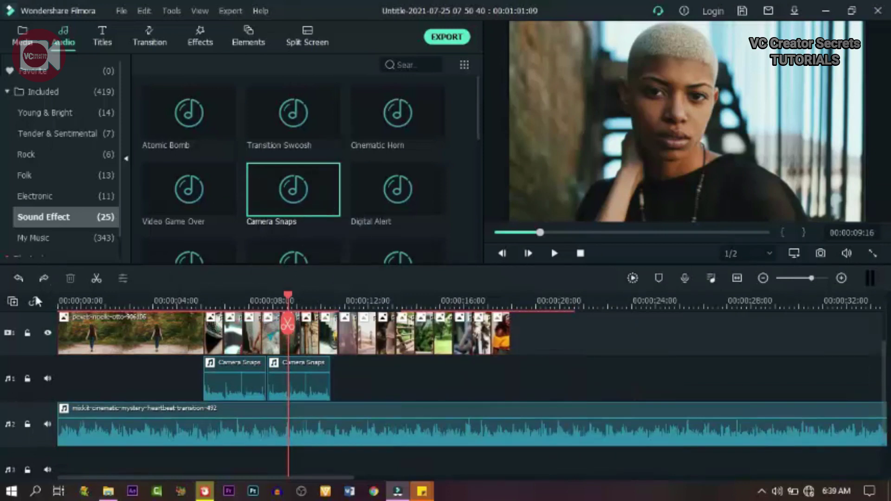
Add three more Camera Snaps in a row without shifting the photo clips, and trim the last one to the slideshow's end.
left_click_drag(251, 199, 396, 372)
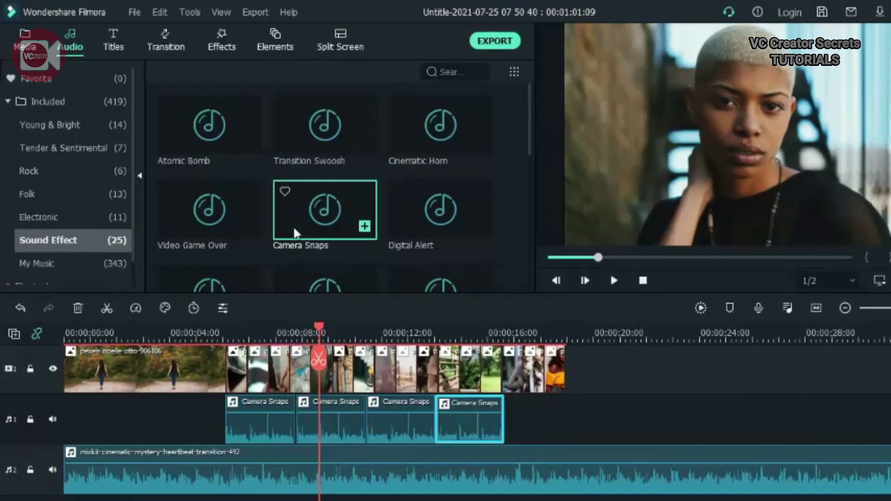
left_click_drag(295, 233, 534, 438)
left_click(648, 333)
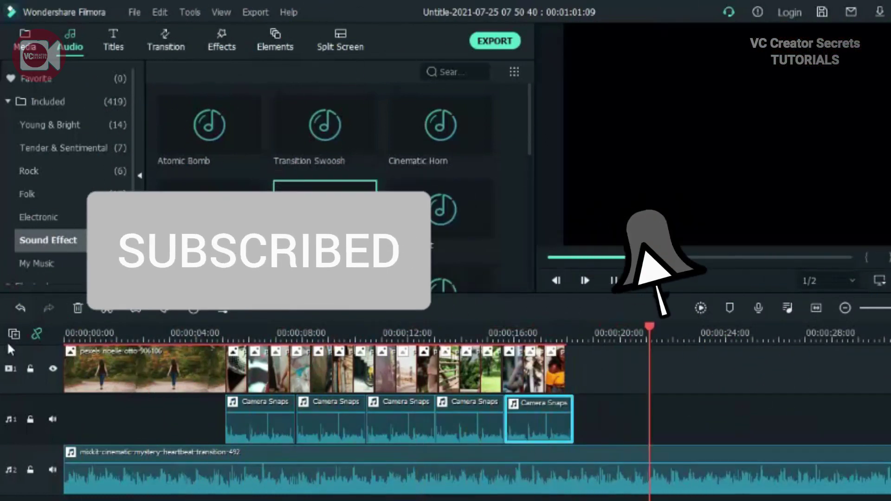
left_click_drag(327, 333, 609, 333)
left_click_drag(572, 421, 566, 422)
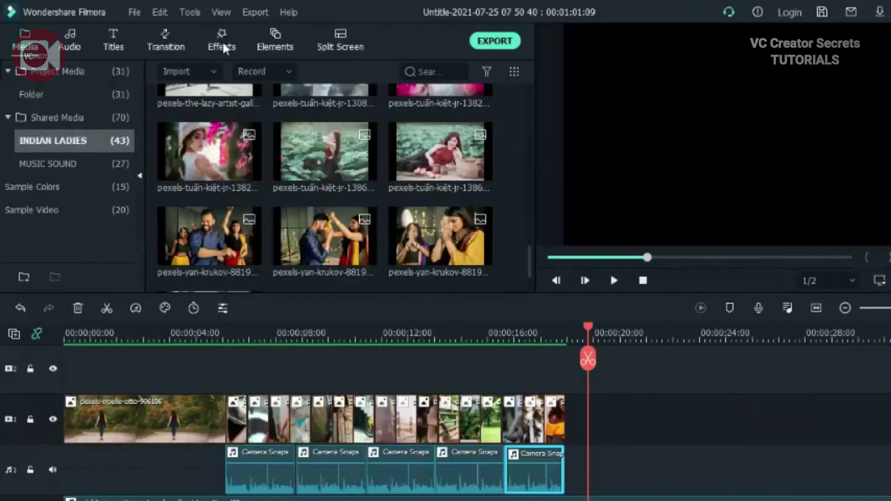
Search the effects for "war" and apply Warm Glow to the first photo clip.
left_click(223, 46)
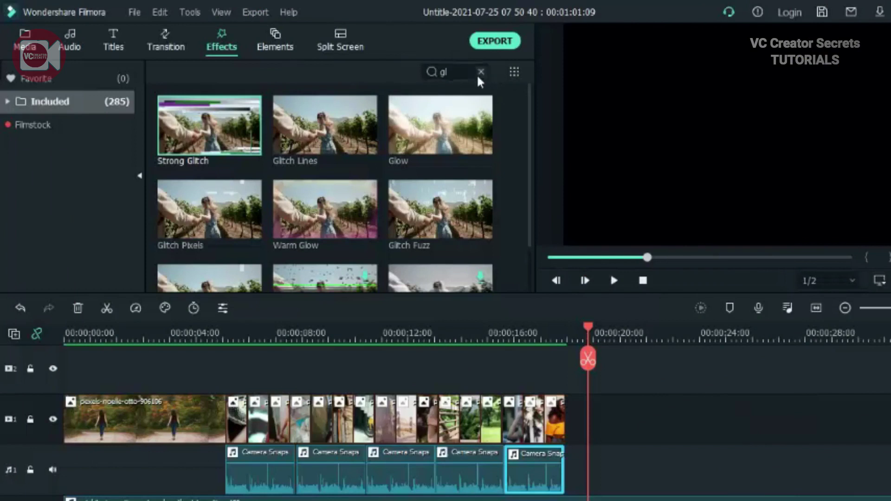
left_click(481, 72)
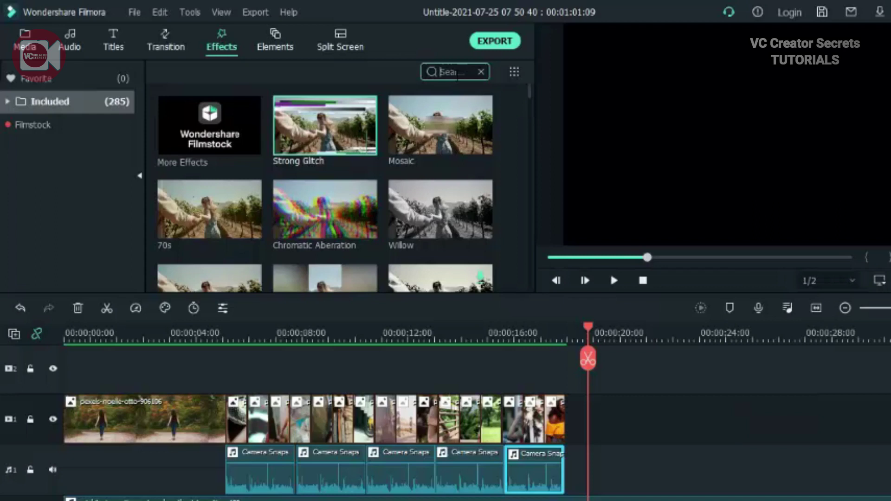
type("war")
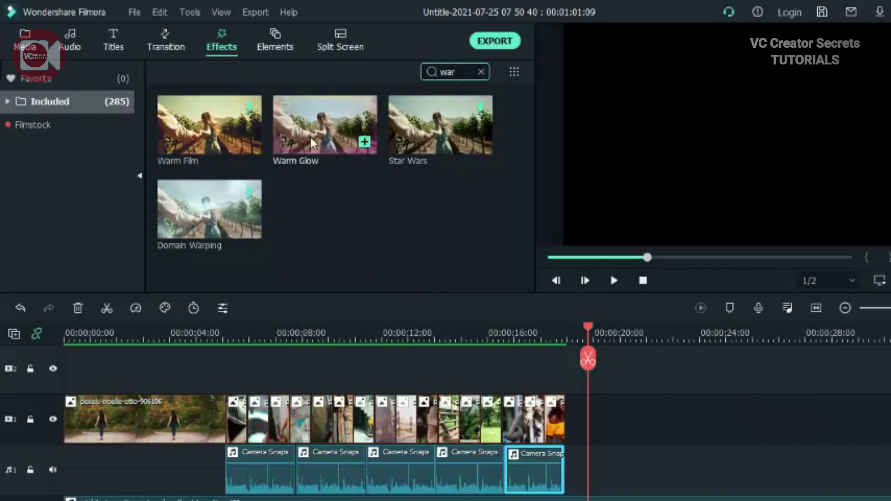
left_click_drag(312, 135, 110, 414)
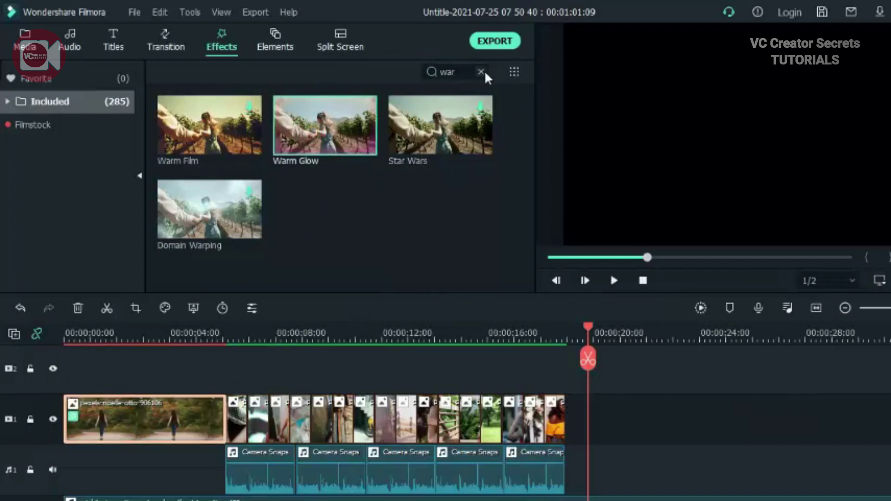
Search the effects for "shi", place Shine B on the track above the first photo clip, and shorten it to end before that clip does.
left_click(482, 72)
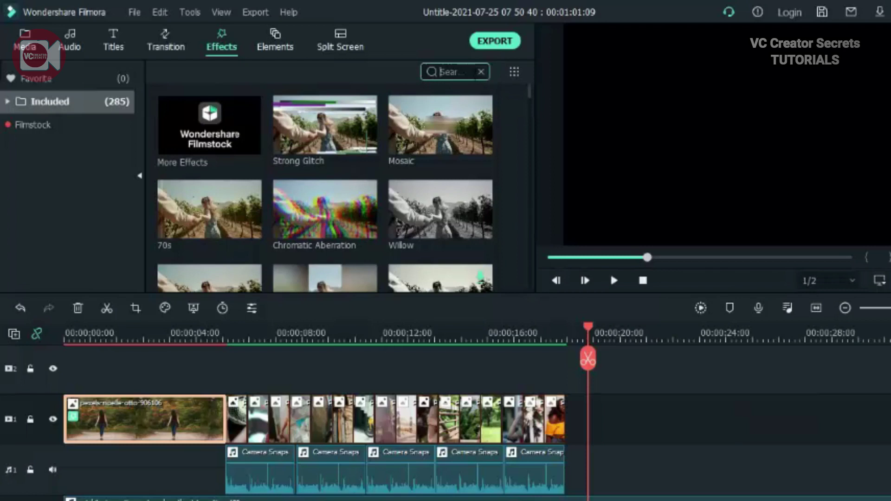
type("sh")
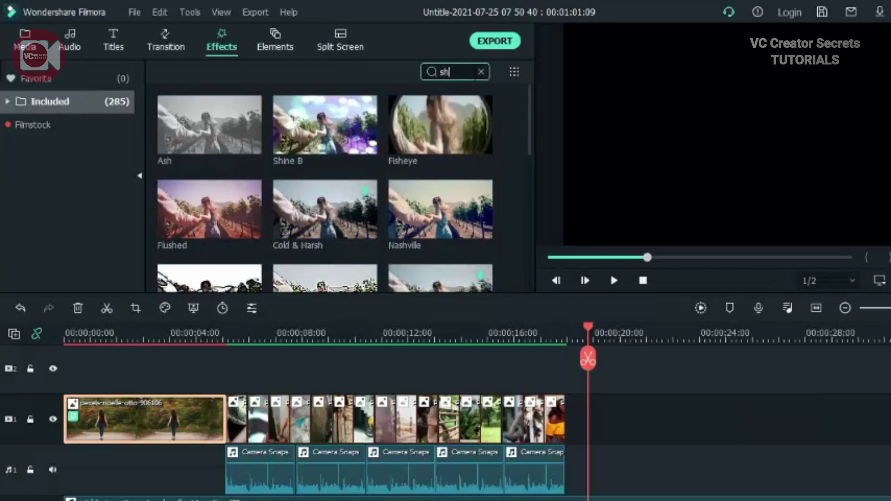
type("i")
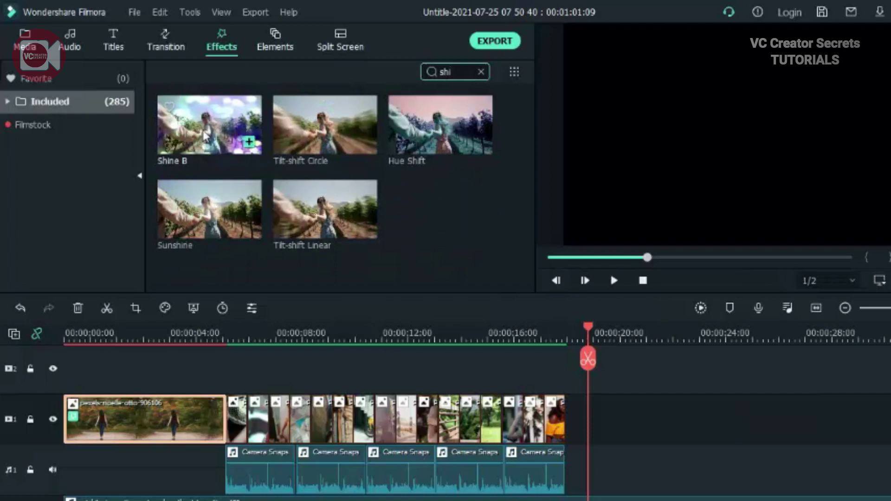
left_click_drag(205, 136, 122, 382)
left_click_drag(251, 369, 224, 369)
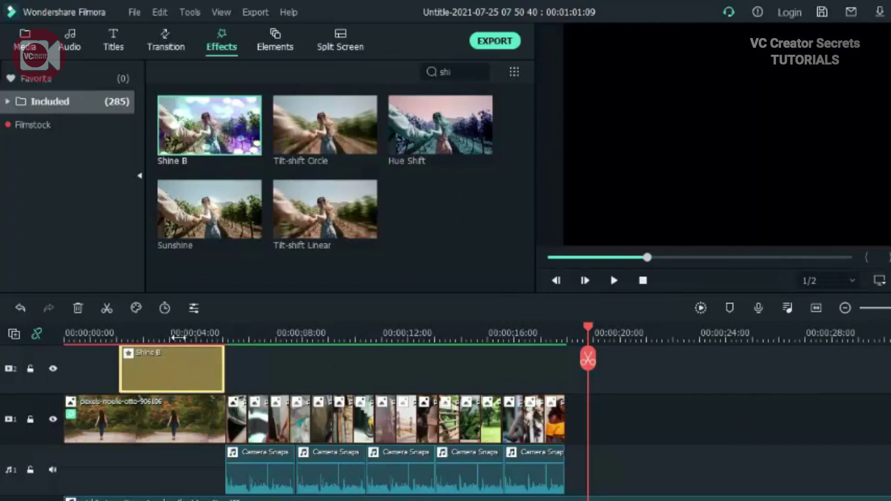
left_click(176, 327)
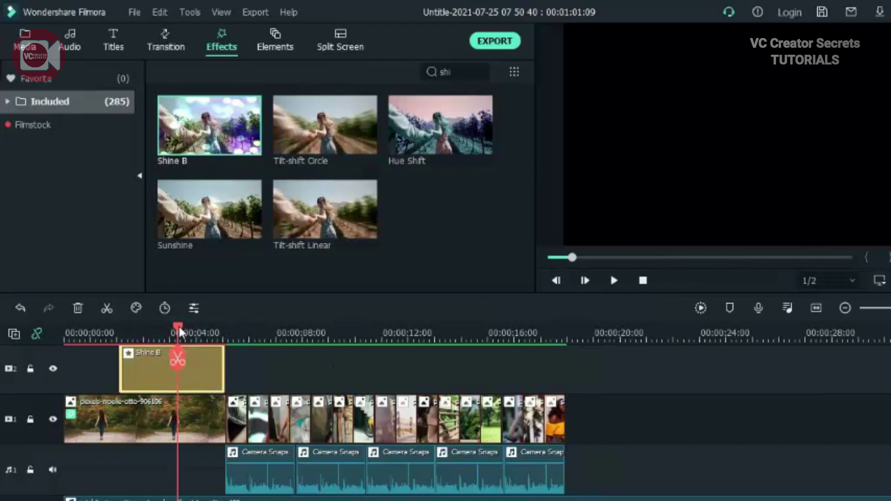
mouse_move(172, 332)
left_mouse_down()
mouse_move(87, 340)
mouse_move(183, 345)
left_mouse_up()
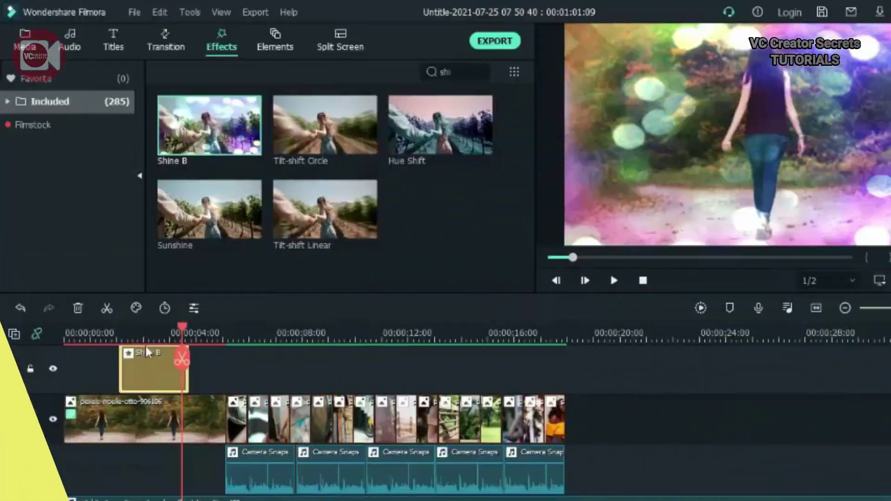
Play the slideshow from the beginning into the short clips to preview the Warm Glow and Shine B effects.
left_click_drag(144, 327, 66, 327)
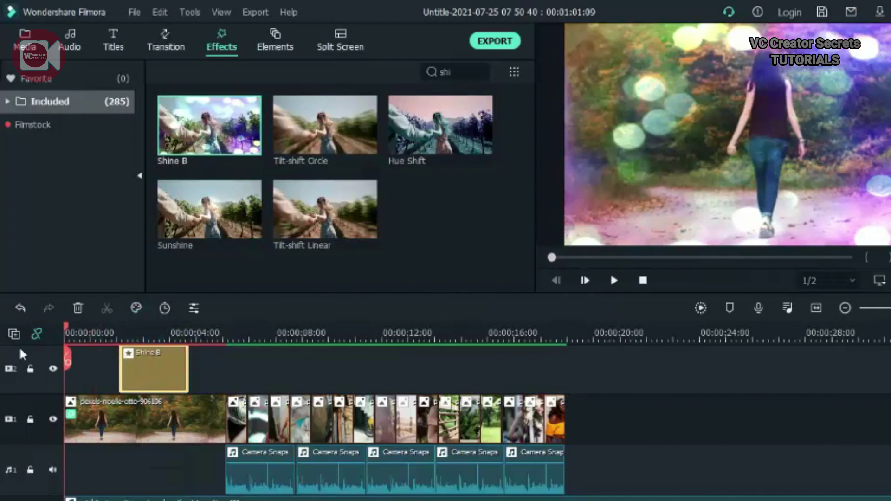
left_click(615, 282)
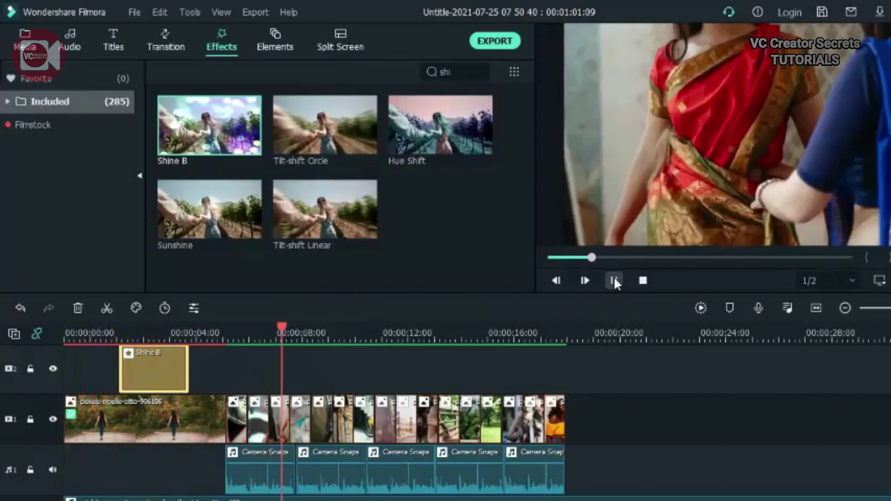
left_click(688, 359)
Add the lazy-artist-gallery waterfront photo from the INDIAN LADIES folder to the photo track, just after the last short clip.
left_click(25, 40)
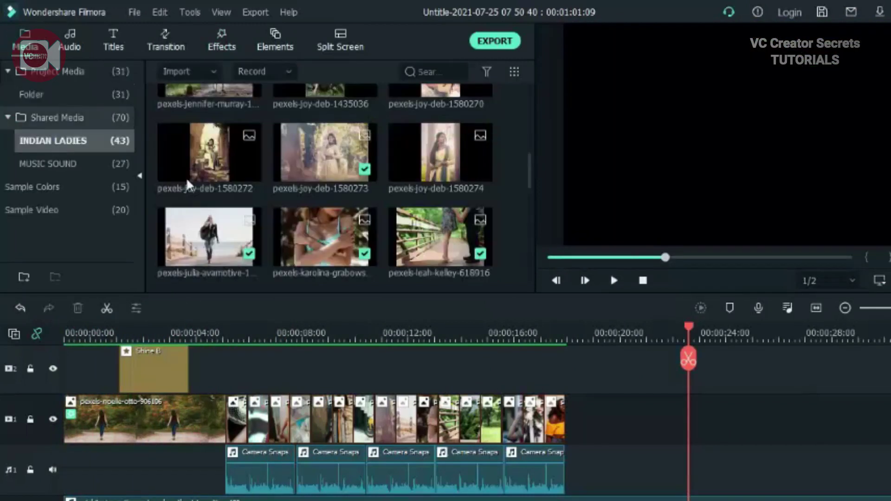
scroll(398, 225, "down", 5)
scroll(397, 225, "up", 5)
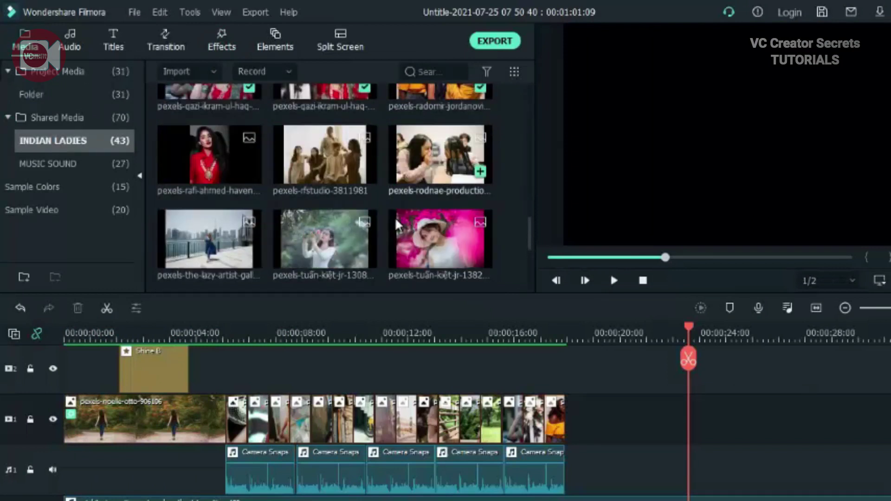
scroll(397, 224, "up", 2)
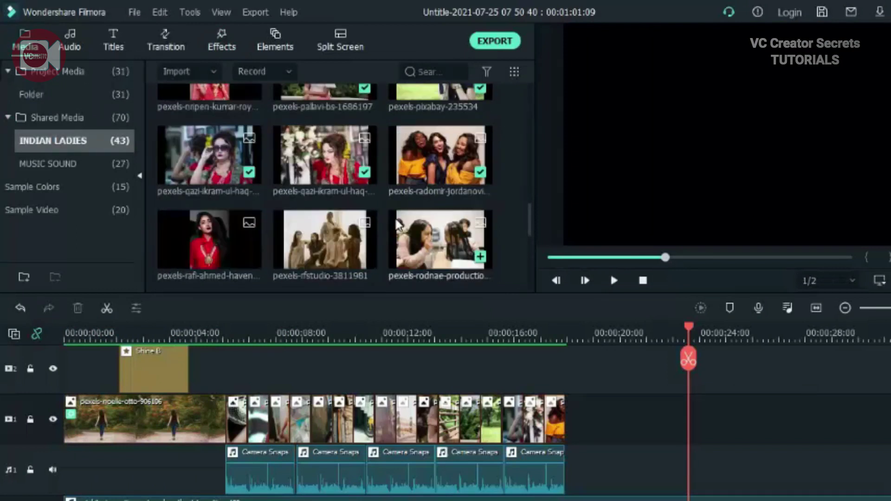
scroll(445, 242, "down", 2)
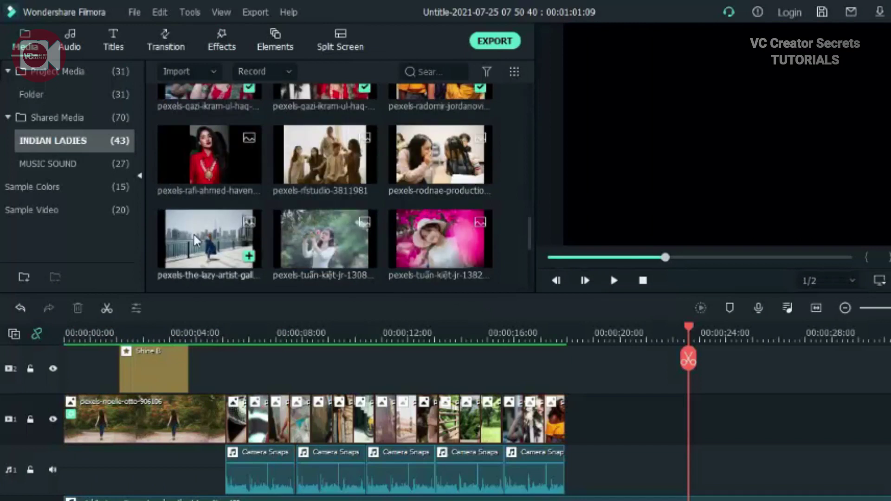
left_click_drag(193, 233, 580, 420)
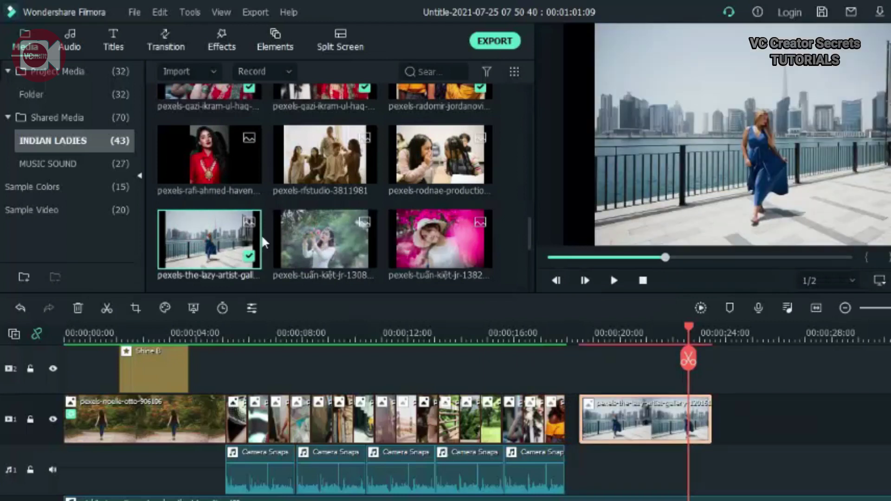
Select all the INDIAN LADIES images that follow the waterfront photo and append them to the photo track after it.
left_click(335, 225)
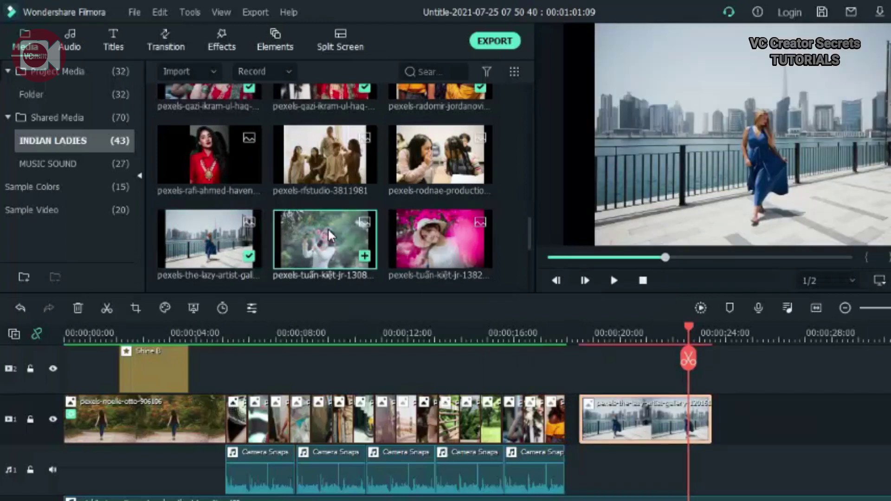
left_click(528, 261)
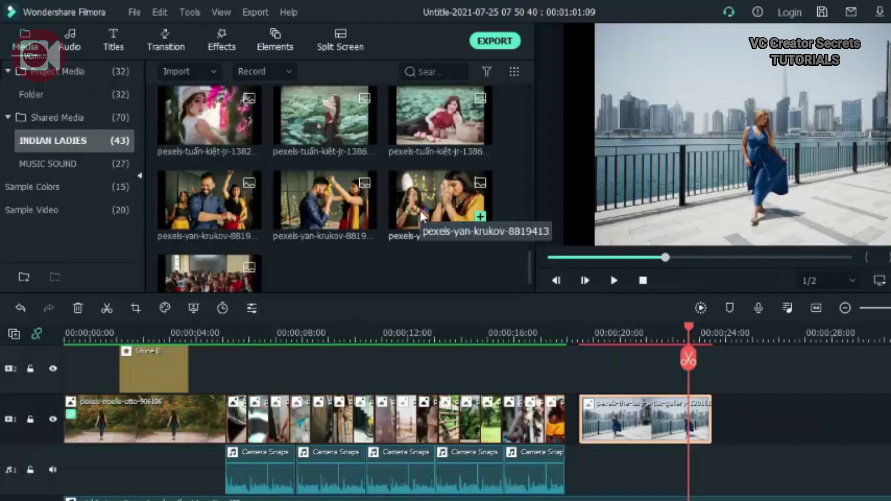
key("ctrl+a")
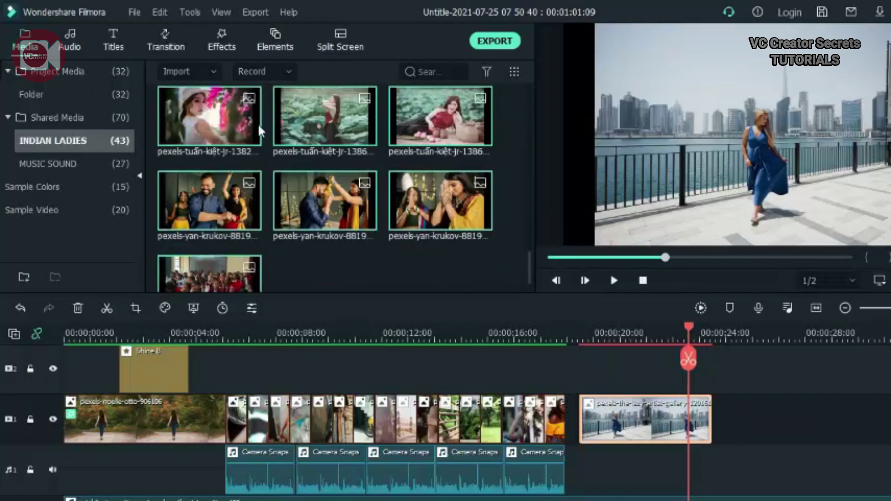
left_click_drag(258, 123, 713, 437)
Examine where the background music ends relative to the newly added photo clips.
scroll(615, 490, "down", 2)
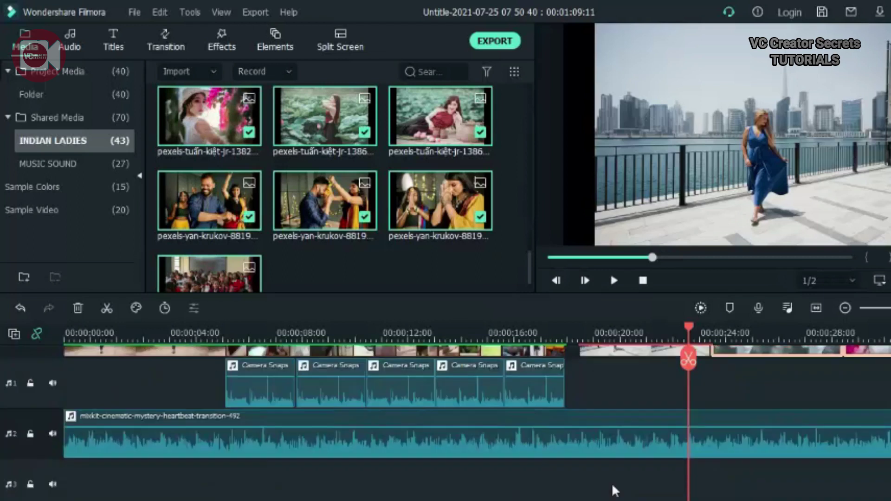
scroll(615, 490, "down", 1)
scroll(477, 411, "right", 5)
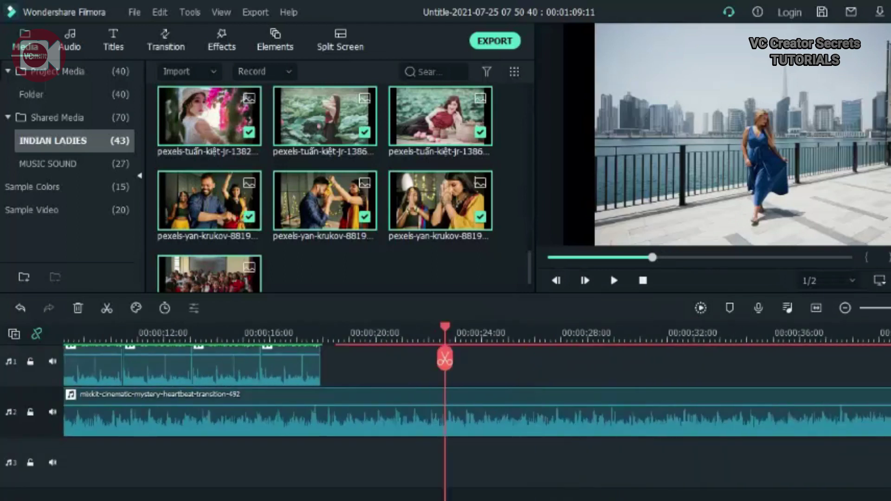
scroll(756, 352, "down", 6)
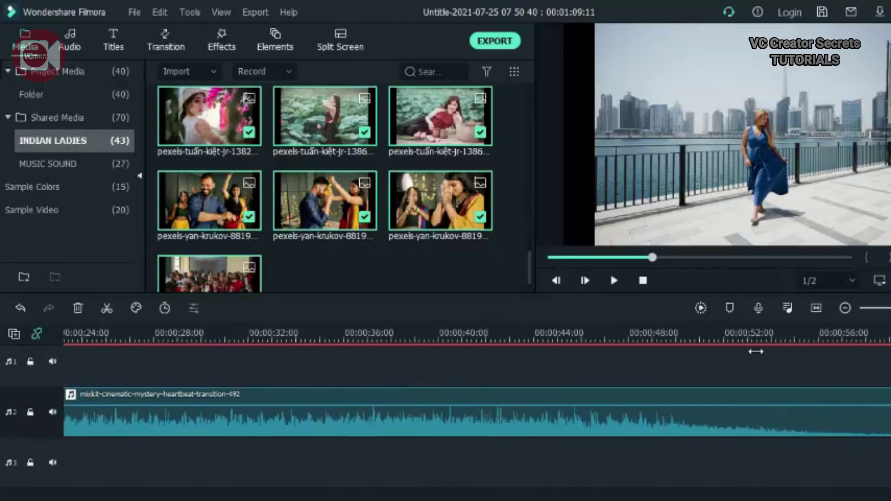
scroll(662, 348, "up", 4)
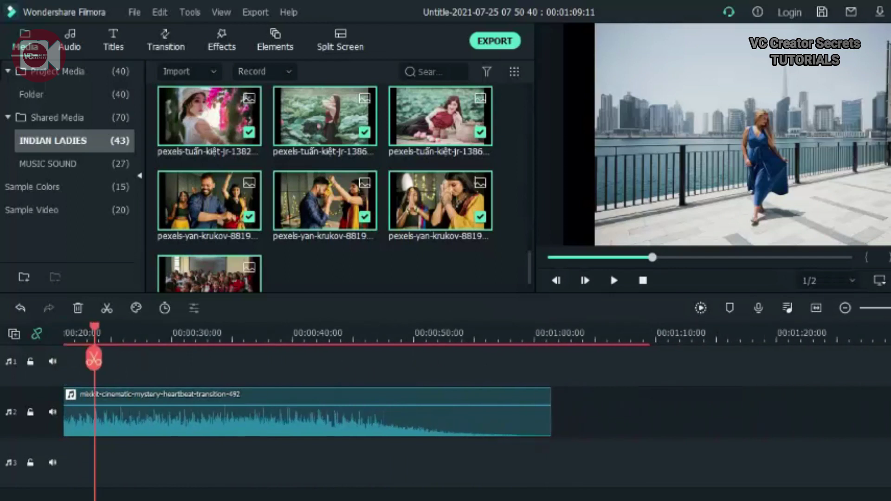
scroll(497, 383, "down", 3)
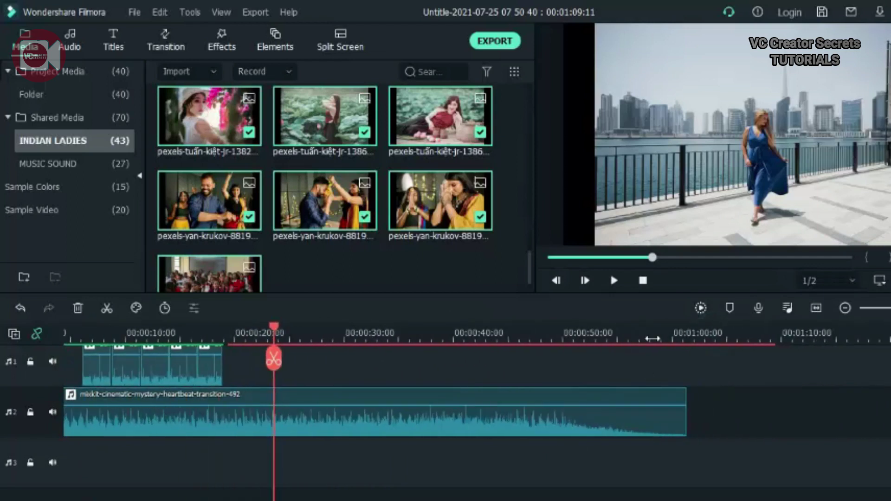
scroll(496, 383, "up", 1)
scroll(496, 384, "up", 2)
scroll(496, 383, "up", 1)
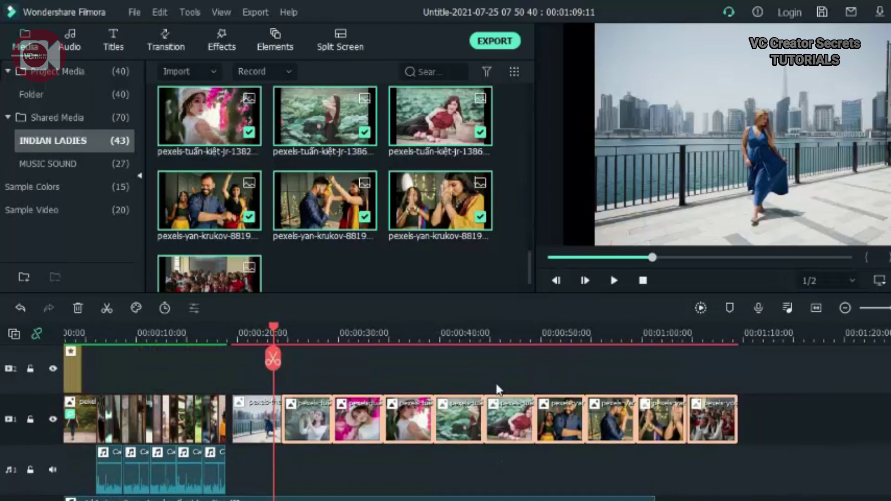
Open the pan and zoom settings of the waterfront photo clip and set its ratio to 16:9.
left_click(276, 453)
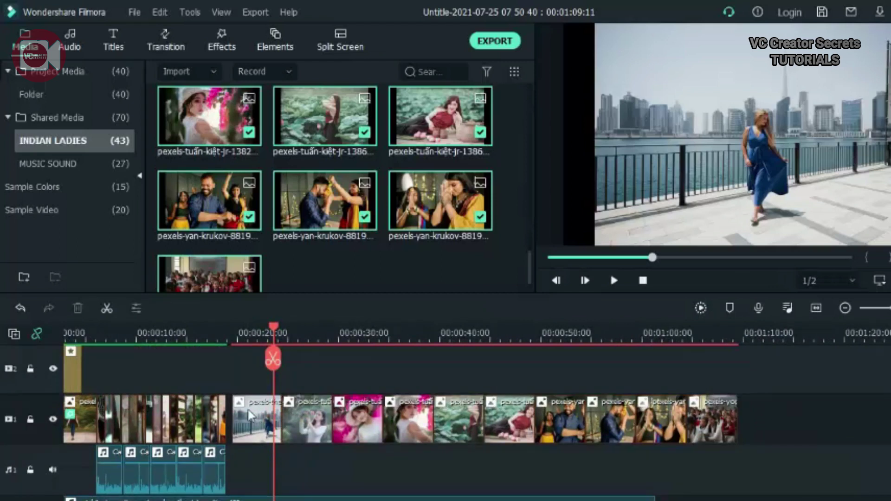
left_click(248, 410)
right_click(247, 408)
left_click(291, 226)
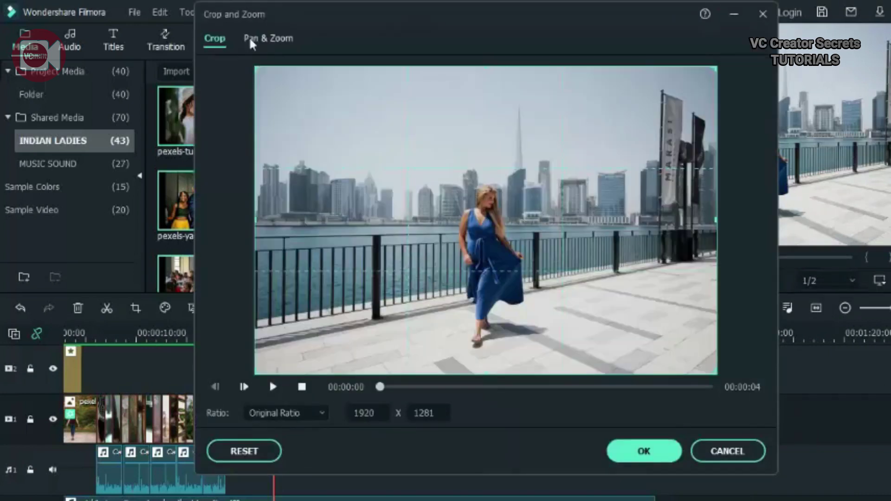
left_click(282, 39)
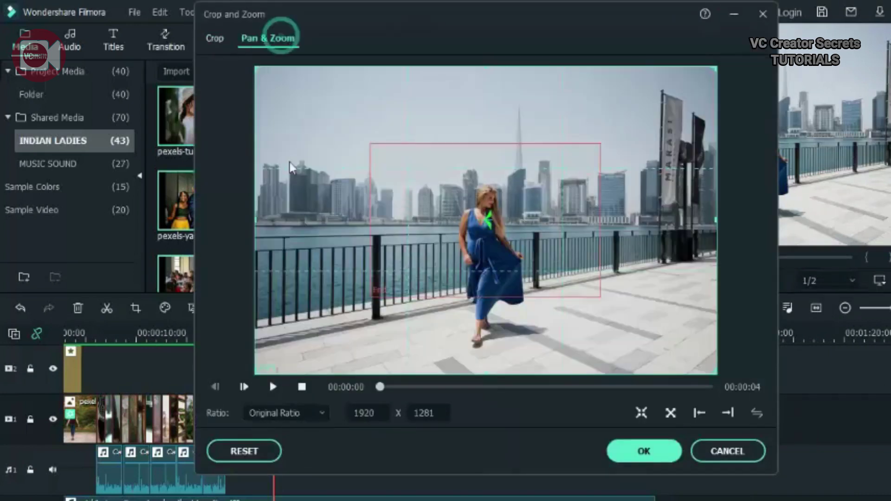
left_click(275, 411)
left_click(264, 292)
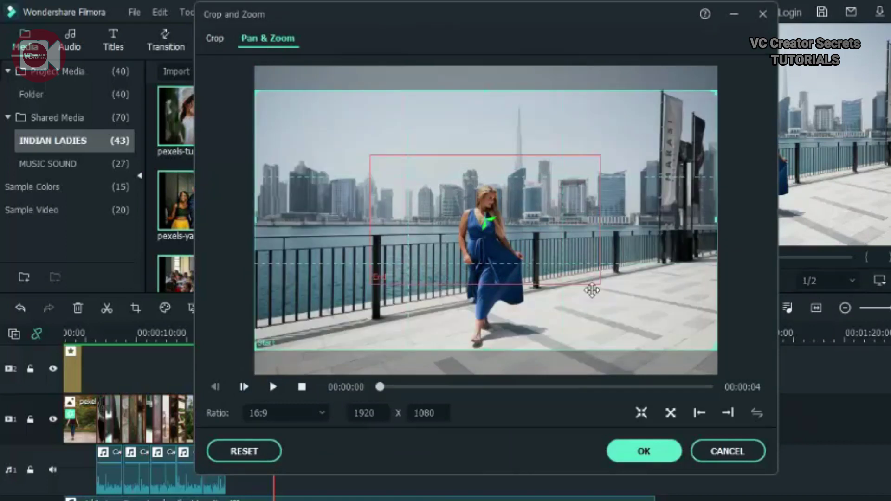
Size the waterfront photo's end frame to 1281 x 721 around the walking woman, shift the start frame slightly lower, and apply the pan and zoom.
left_click(535, 247)
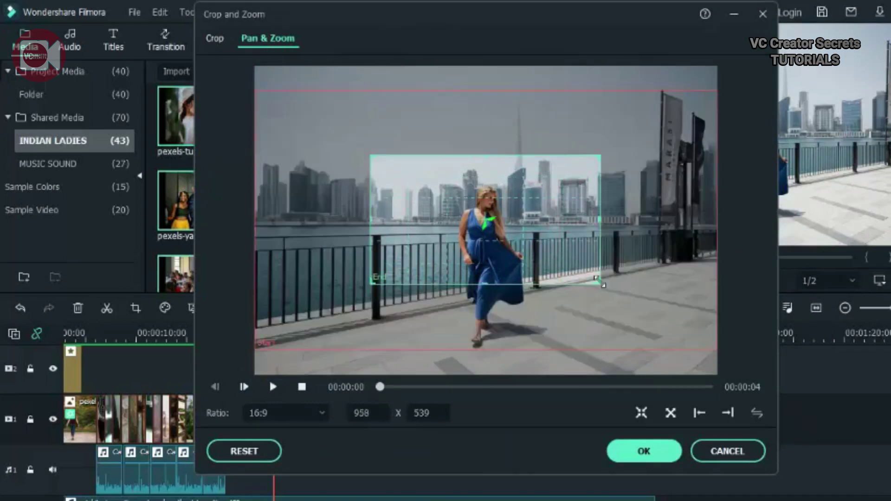
left_click_drag(602, 284, 679, 329)
left_click_drag(636, 310, 600, 322)
left_click(271, 197)
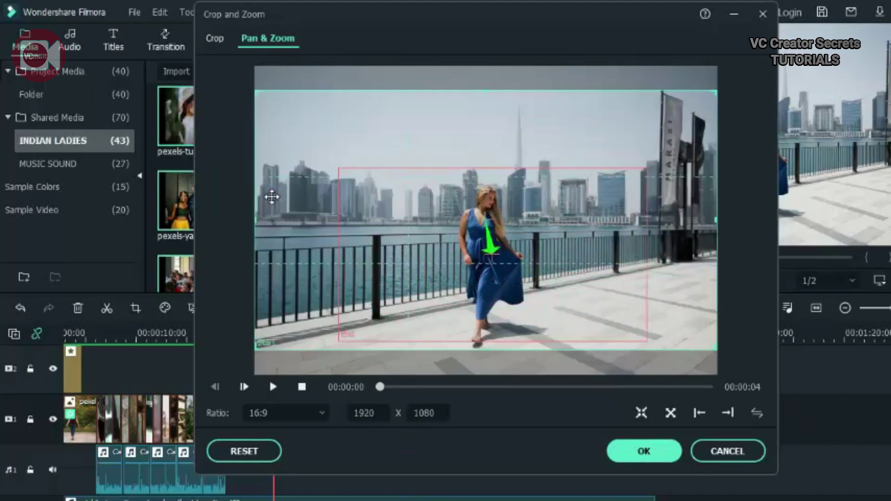
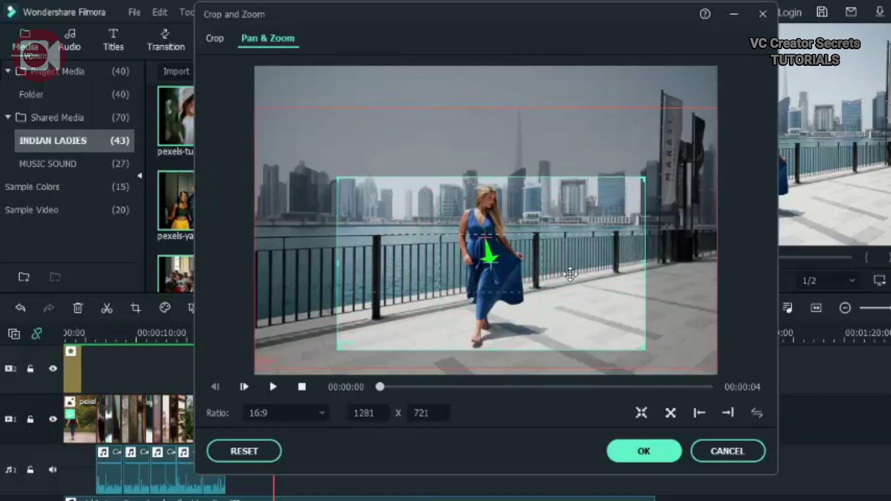
left_click(645, 459)
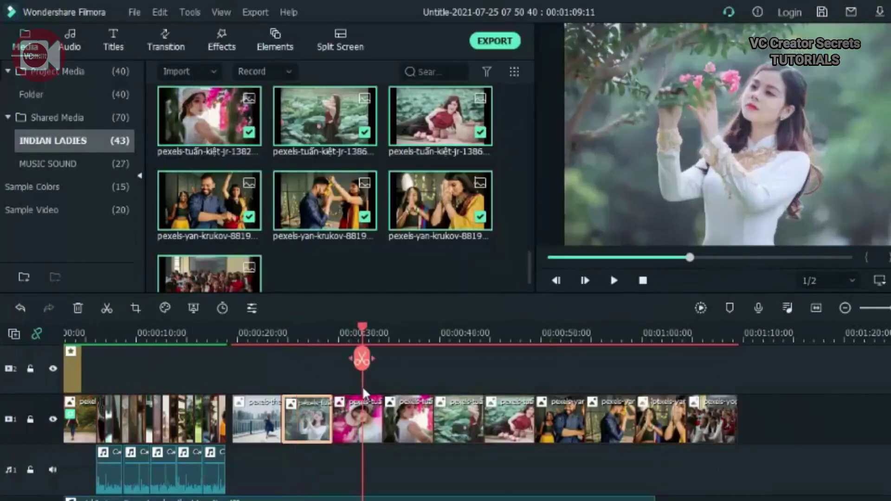
Apply a 16:9 pan and zoom to the tilted white-hat portrait amid pink flowers, ending on a 1250 x 703 frame around her face.
left_click(364, 400)
left_click(135, 308)
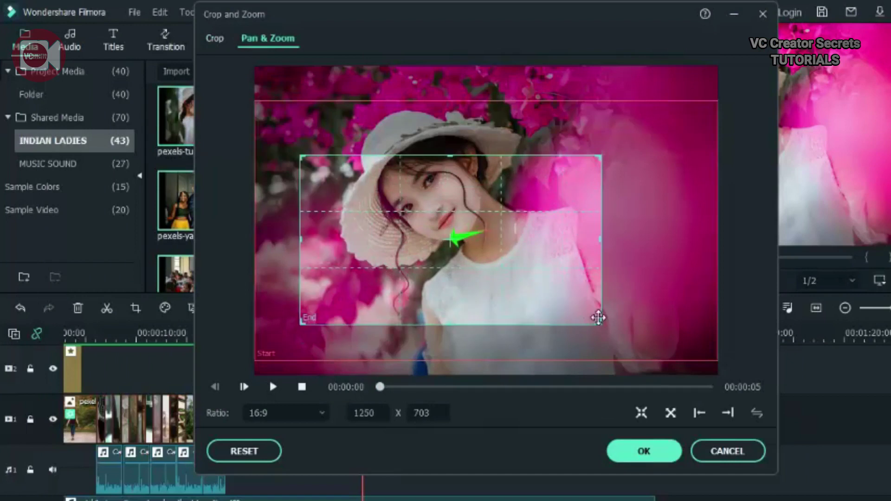
left_click(629, 457)
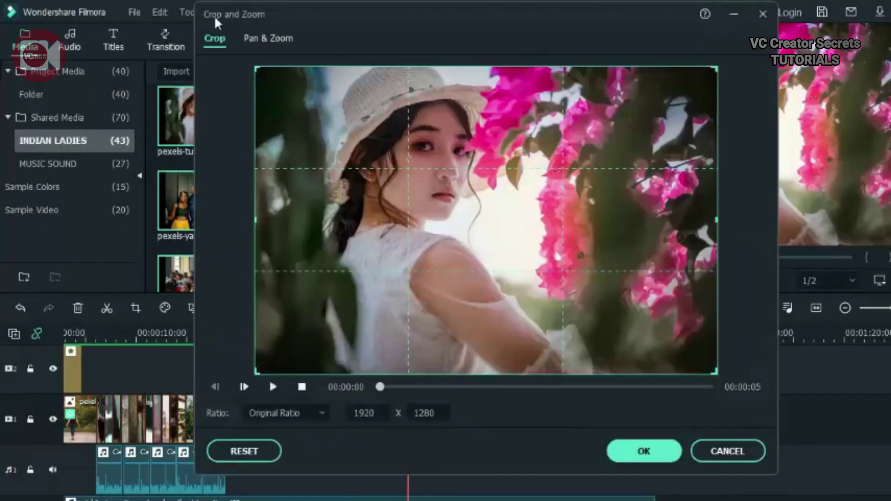
Apply pan and zoom to the over-the-shoulder hat portrait, and a 16:9 pan and zoom with a 1668 x 938 frame to the standing lotus-pond photo.
left_click(268, 38)
left_click_drag(255, 328, 521, 243)
left_click(642, 449)
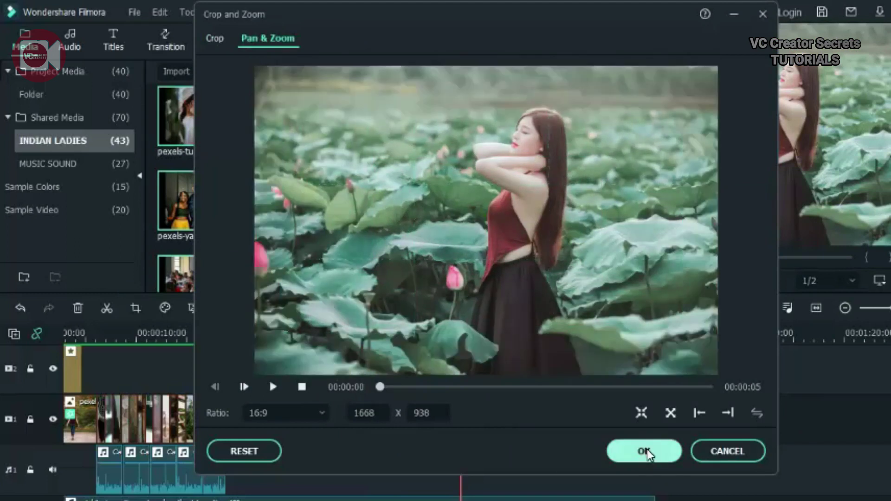
left_click(644, 451)
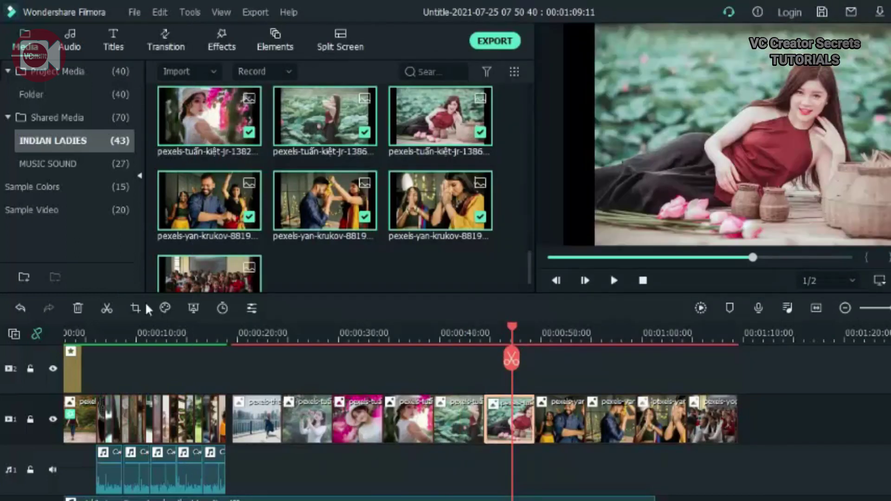
Apply a 16:9 pan and zoom to the photo of the reclining woman in red, ending on her face and upper body.
left_click(136, 309)
left_click(268, 38)
left_click(286, 413)
left_click(259, 294)
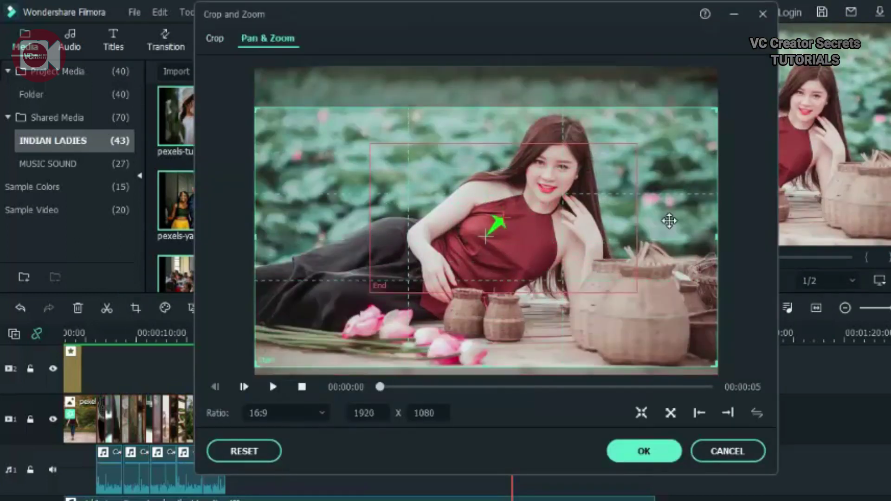
left_click(644, 451)
Apply a 16:9 pan and zoom to the photo of the smiling man dancing in a blue kurta.
left_click(136, 308)
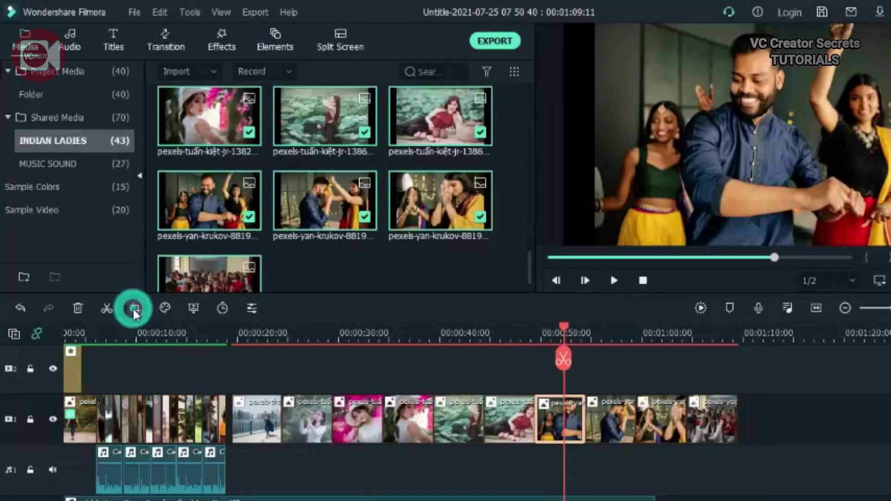
left_click(267, 38)
left_click(286, 413)
left_click(258, 294)
left_click(644, 451)
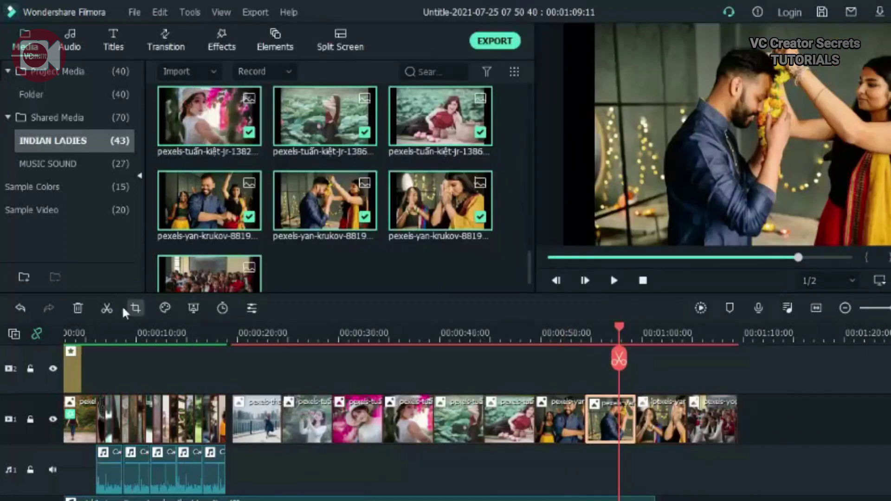
Apply a 16:9 pan and zoom with a 1617 x 910 frame to the photo of the couple with the flower garland.
left_click(136, 308)
left_click(284, 38)
left_click(287, 413)
left_click(258, 294)
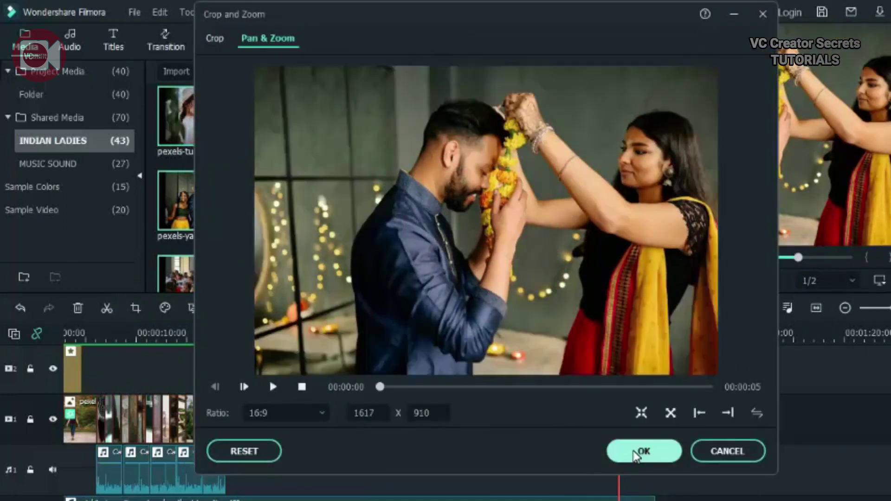
left_click(644, 451)
Apply a 16:9 pan and zoom to the praying women photo, ending on a 1348 x 758 frame around the woman in yellow.
left_click(135, 308)
left_click(268, 38)
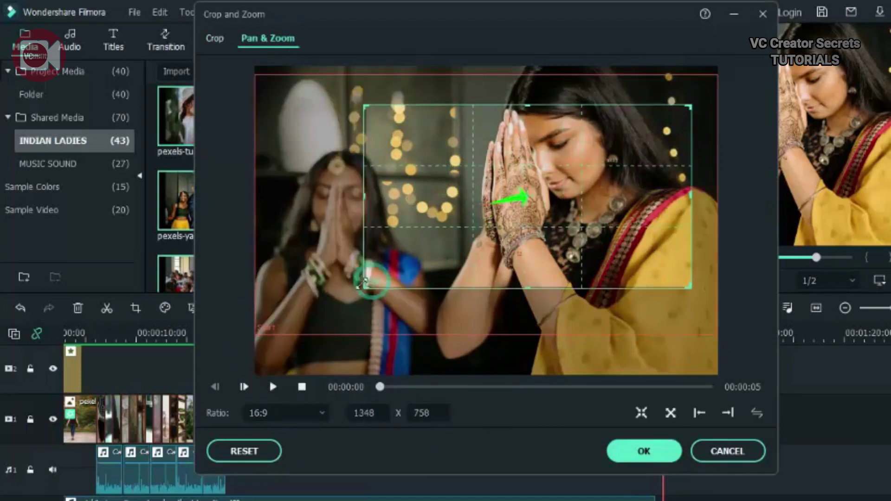
left_click(644, 451)
Apply pan and zoom to the last clip, the classroom photo of schoolgirls.
right_click(499, 418)
left_click(577, 237)
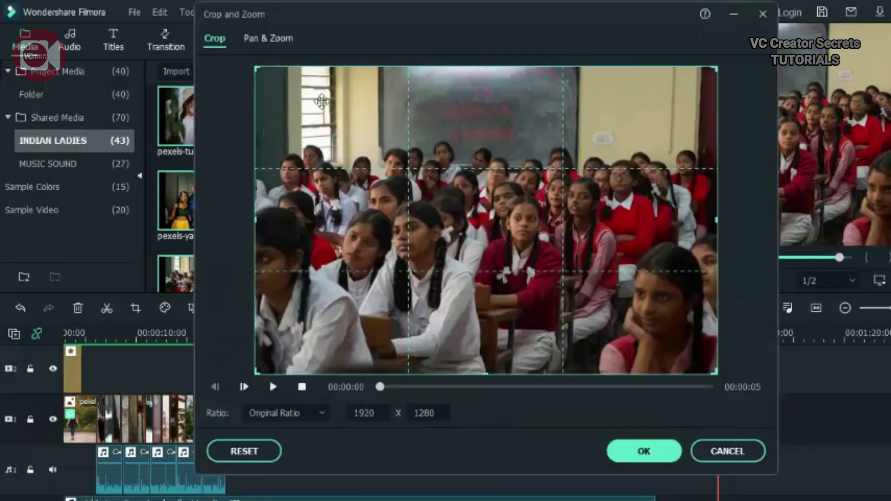
left_click(267, 38)
left_click(644, 451)
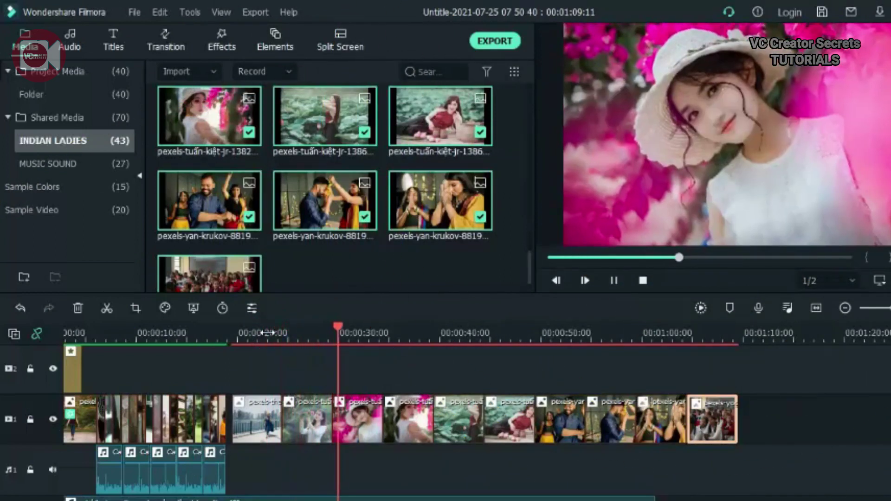
Preview the pan and zoom motion on the newly added photos and check the whole group of clips.
left_click(613, 280)
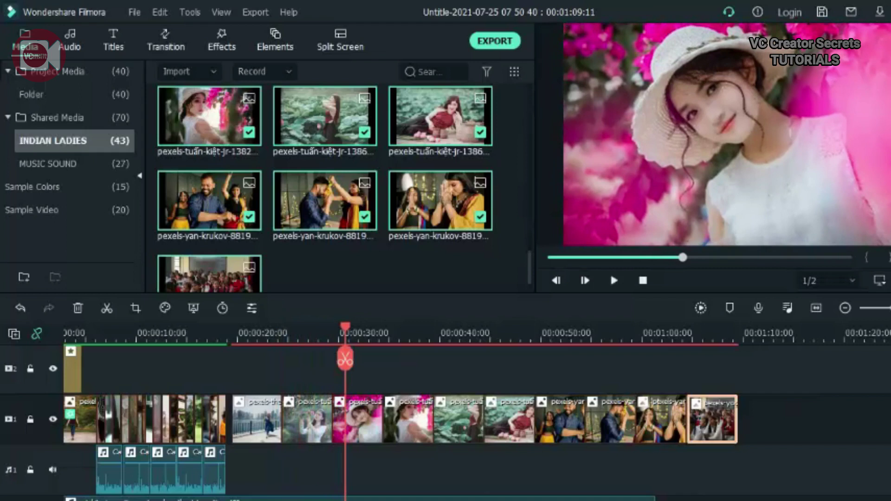
left_click_drag(761, 437, 271, 446)
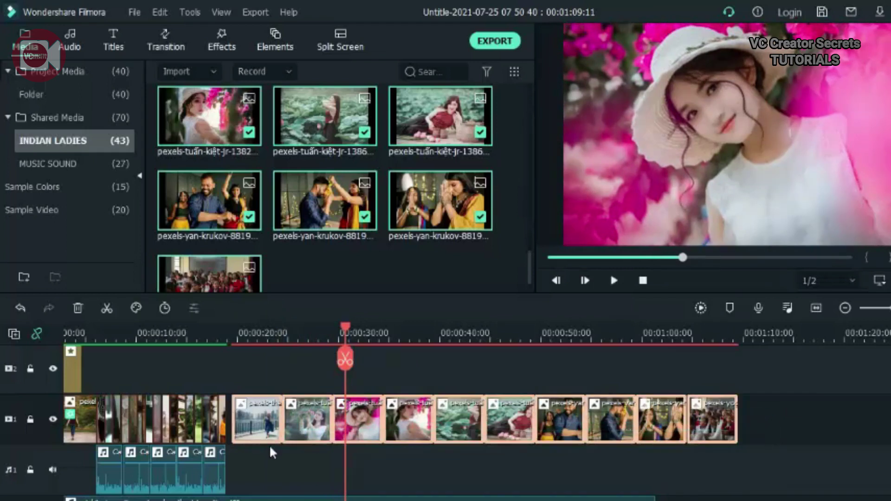
left_click(749, 472)
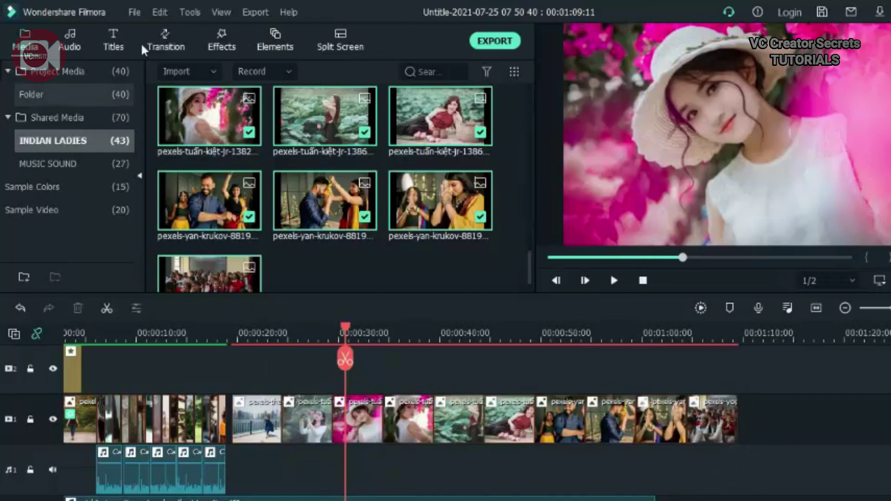
Audition the glitch sounds in My Music, including the glitchy sci-fi bass, glitch communication and glitchy cinematic ones.
left_click(71, 49)
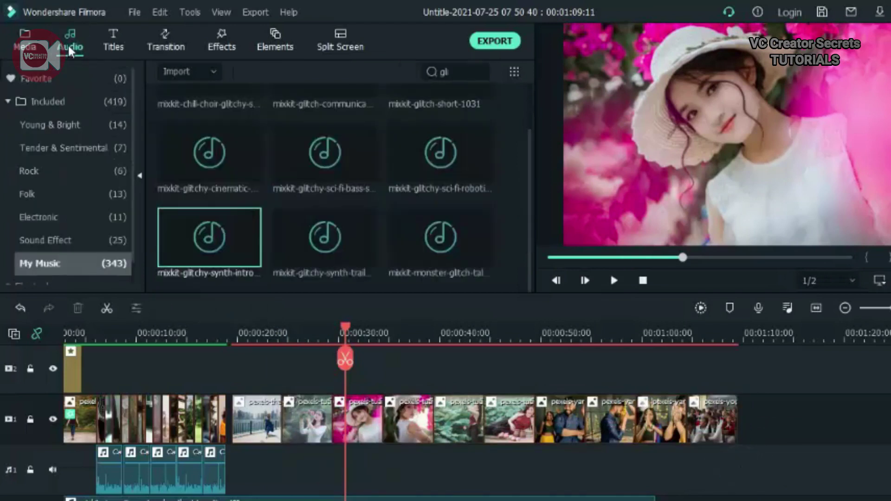
double_click(290, 162)
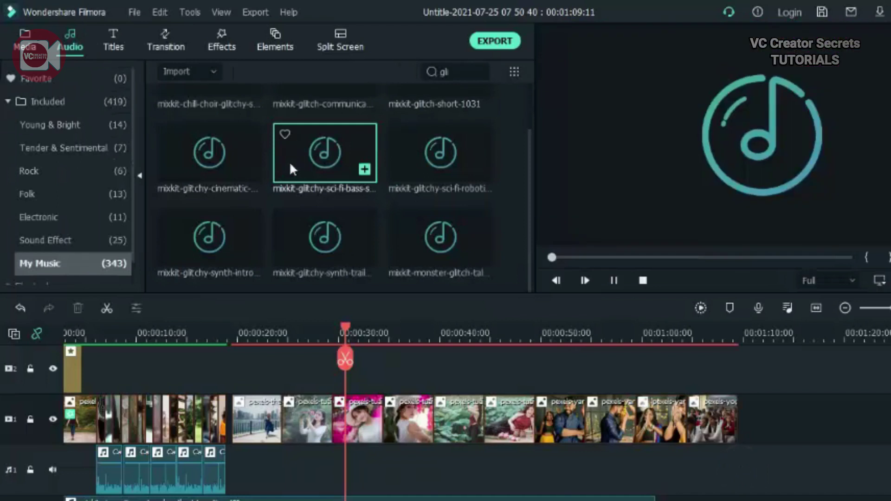
scroll(292, 166, "up", 2)
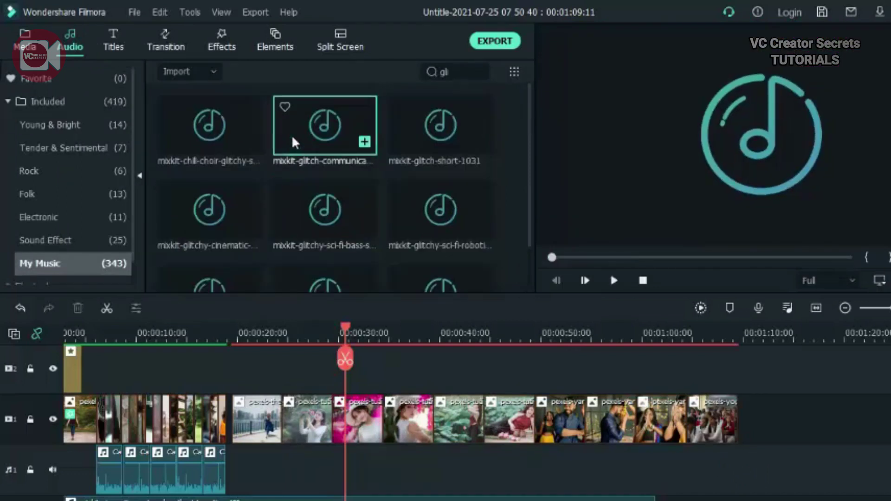
left_click(164, 223)
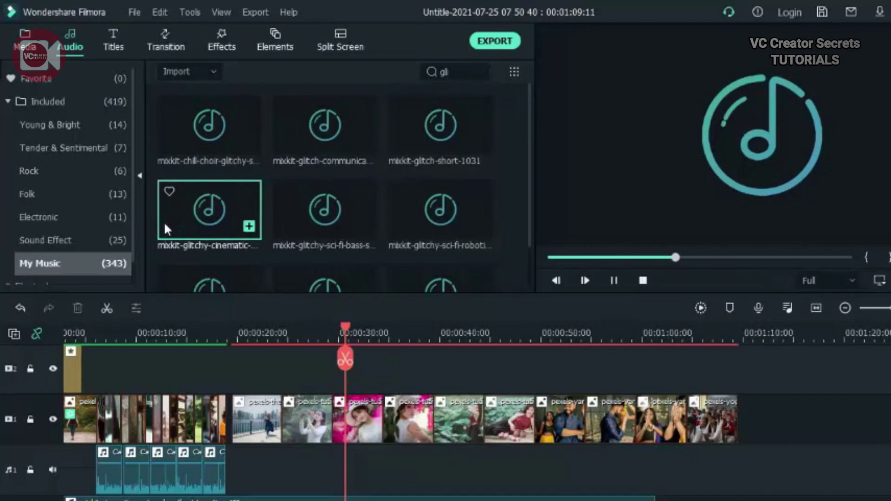
scroll(420, 378, "down", 2)
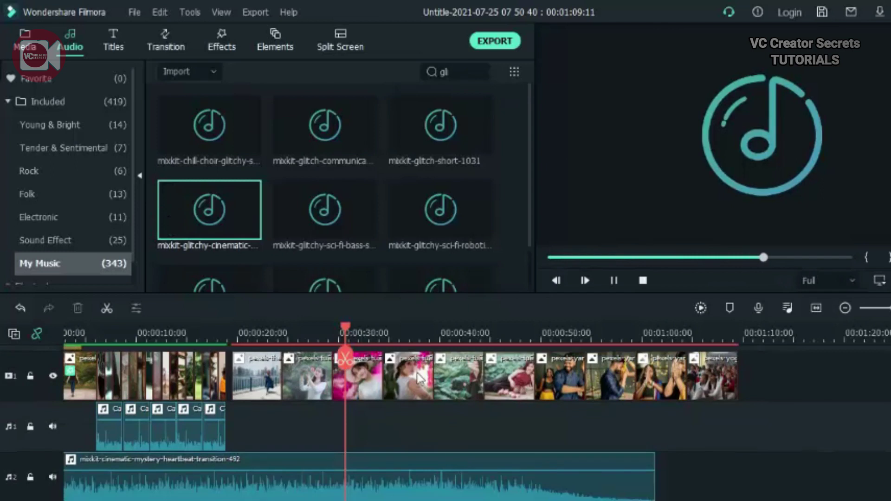
Try the mixkit-glitchy-cinematic-suspense sound on the first audio track, starting under the waterfront photo, and undo its placement.
left_click_drag(216, 343, 234, 406)
left_click(235, 334)
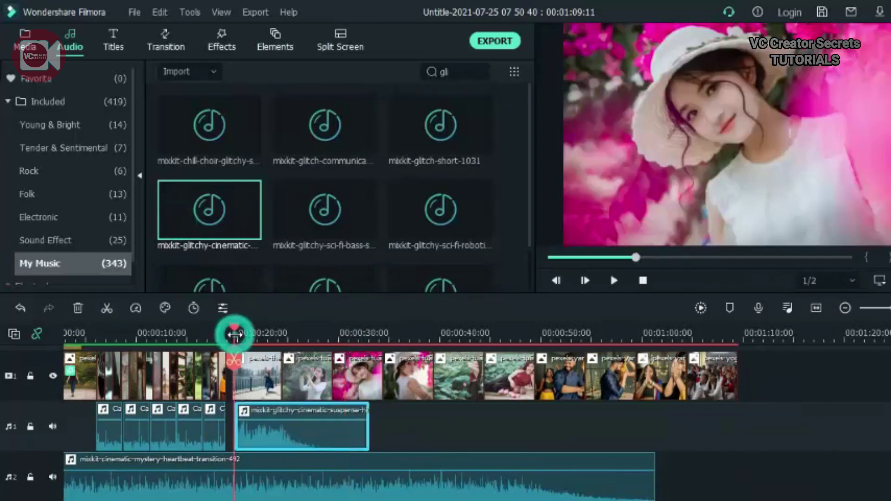
key("space")
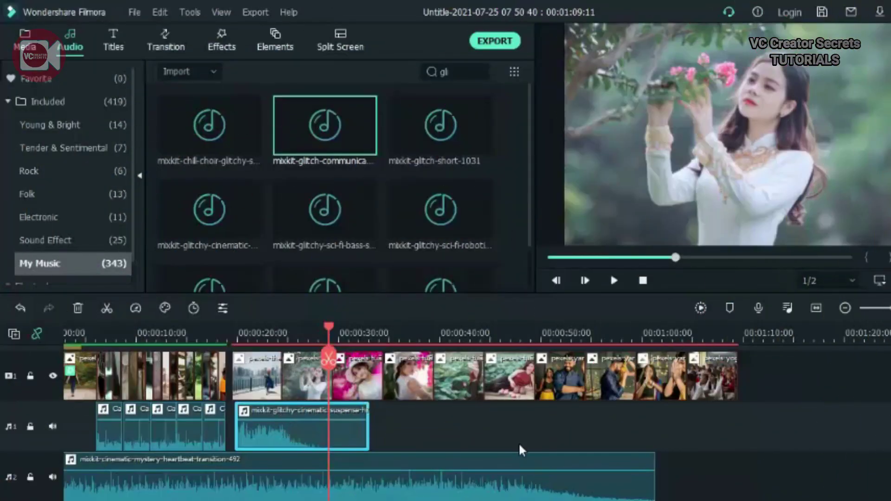
key("ctrl+z")
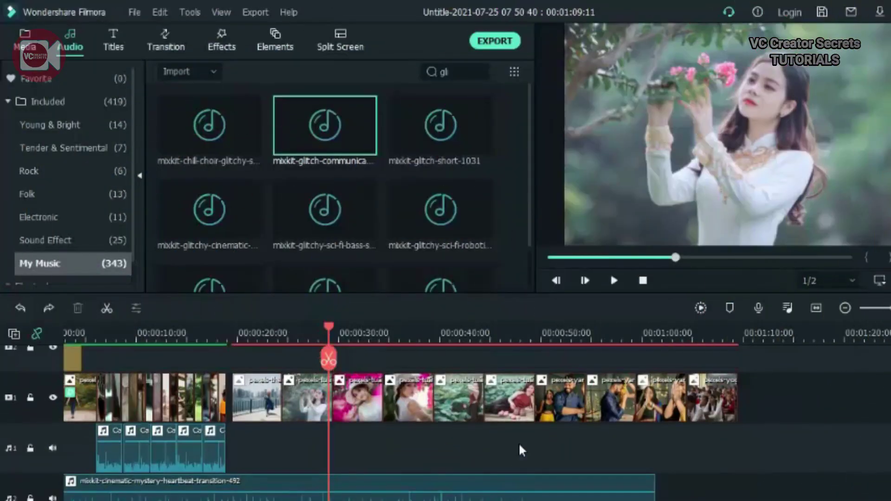
Set the duration of all ten photos from the waterfront shot to the classroom shot to 00:00:00:50.
left_click_drag(736, 414, 234, 408)
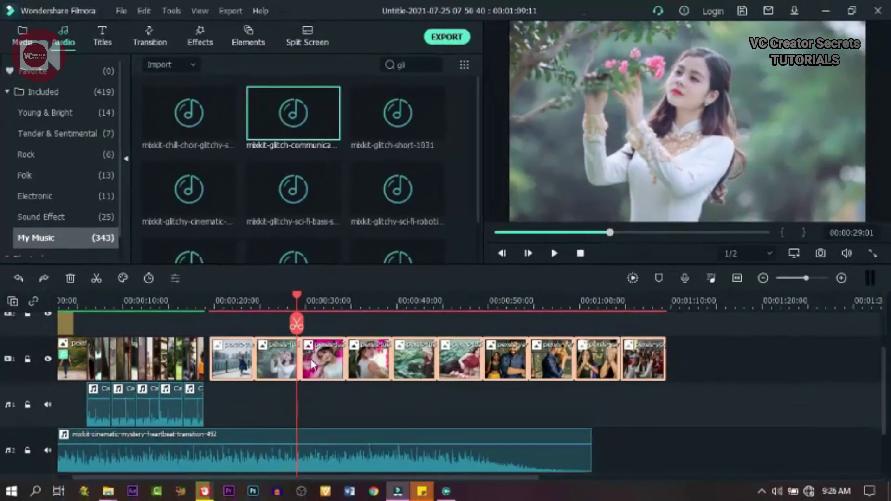
right_click(312, 366)
left_click(343, 148)
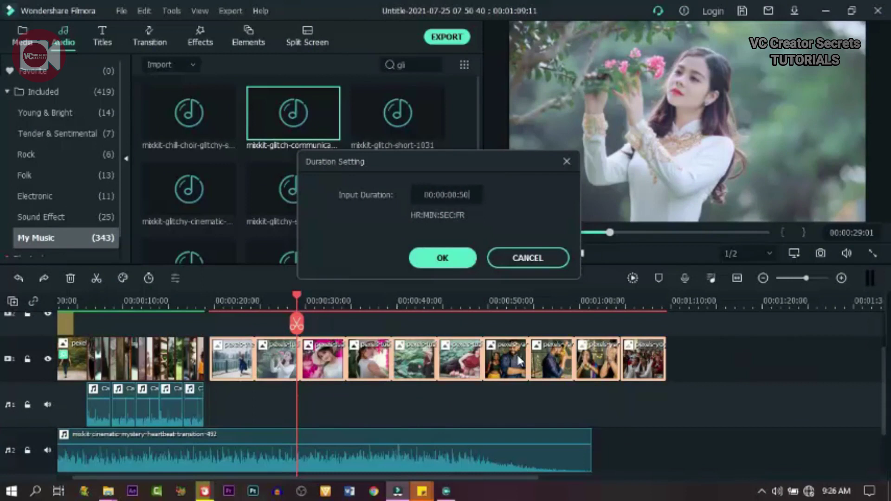
left_click(439, 260)
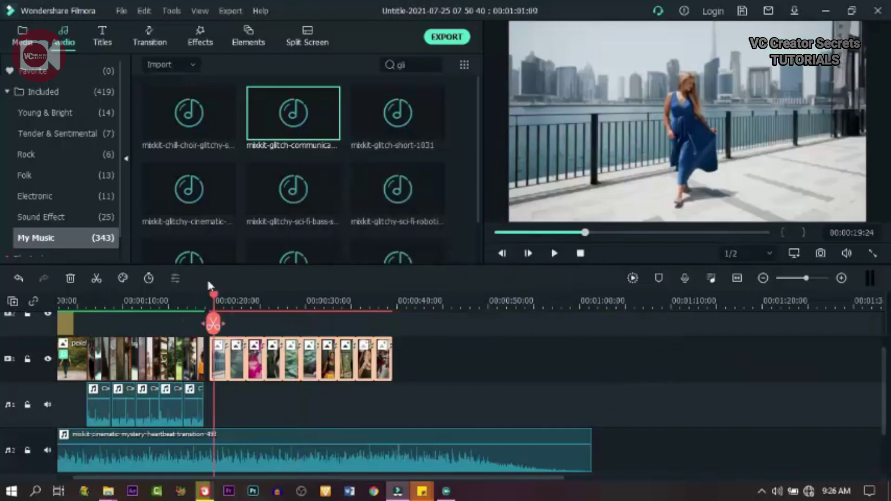
Preview the shortened photos and place the Strong Glitch effect on the track above them, starting at the waterfront photo.
left_click_drag(214, 297, 207, 301)
key("space")
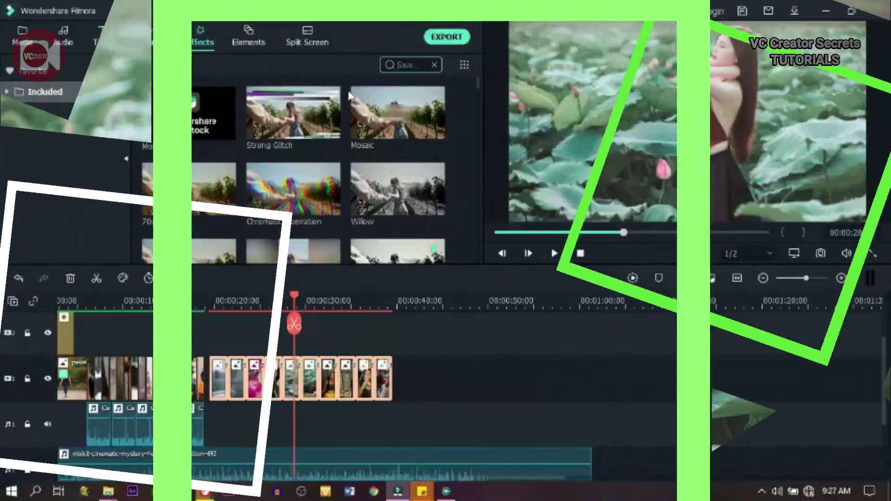
left_click_drag(308, 113, 210, 337)
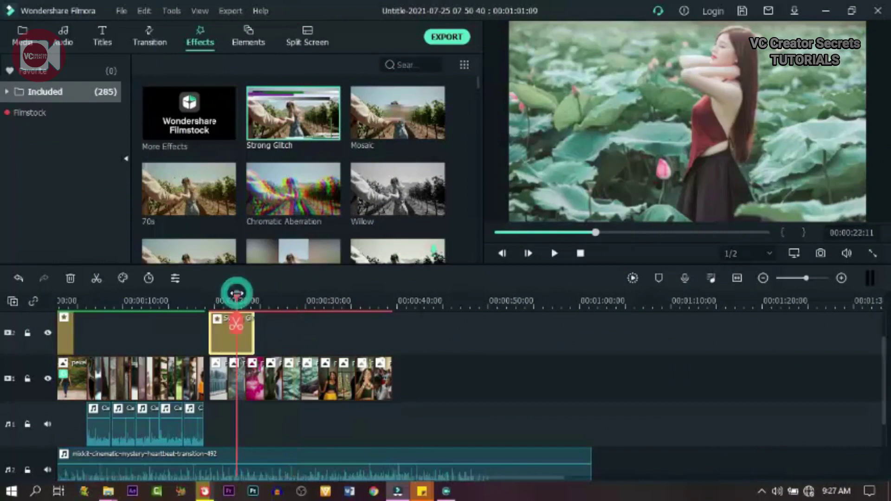
Preview the Strong Glitch effect and extend it to the end of the classroom photo so it covers all ten photos.
left_click_drag(595, 233, 574, 233)
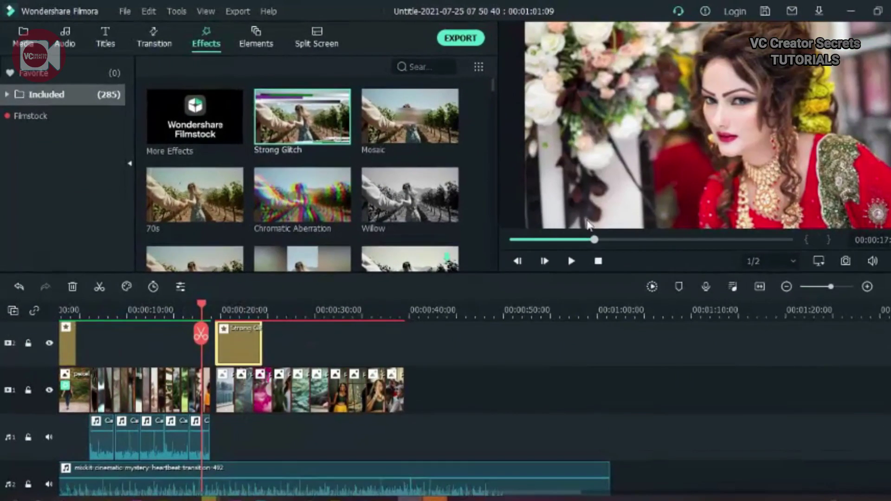
left_click(571, 261)
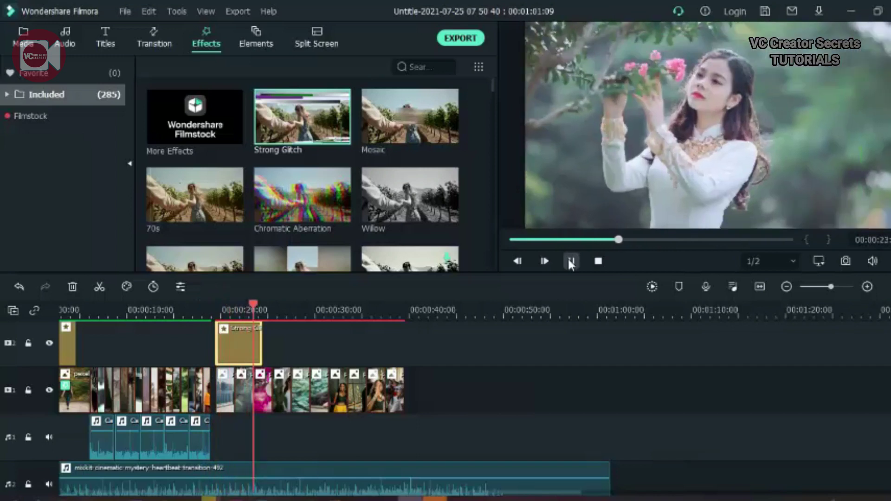
left_click(570, 256)
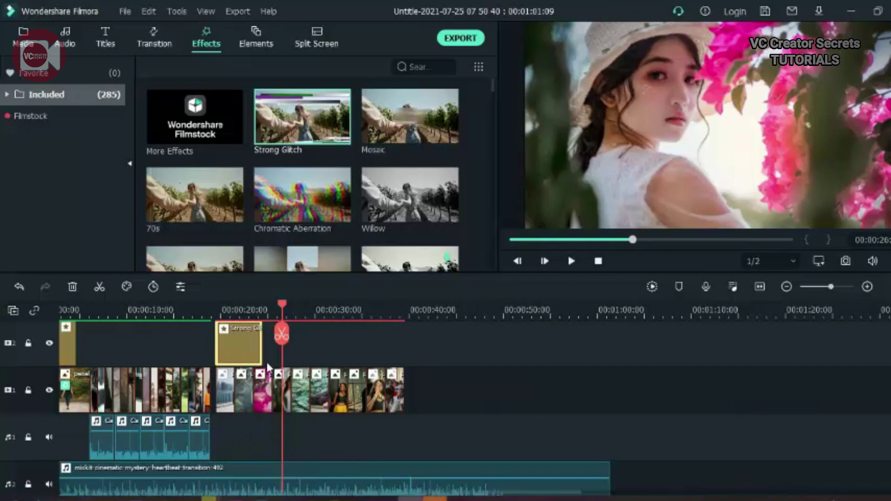
left_click_drag(262, 356, 405, 347)
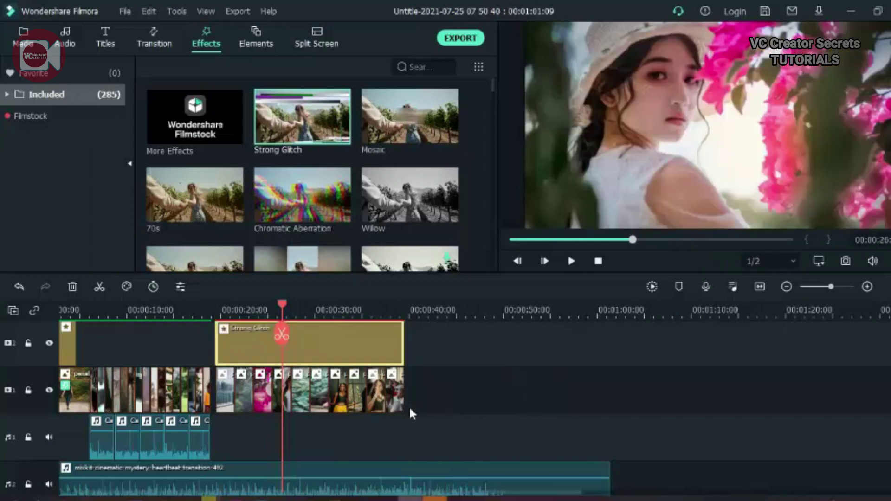
left_click(215, 310)
key("space")
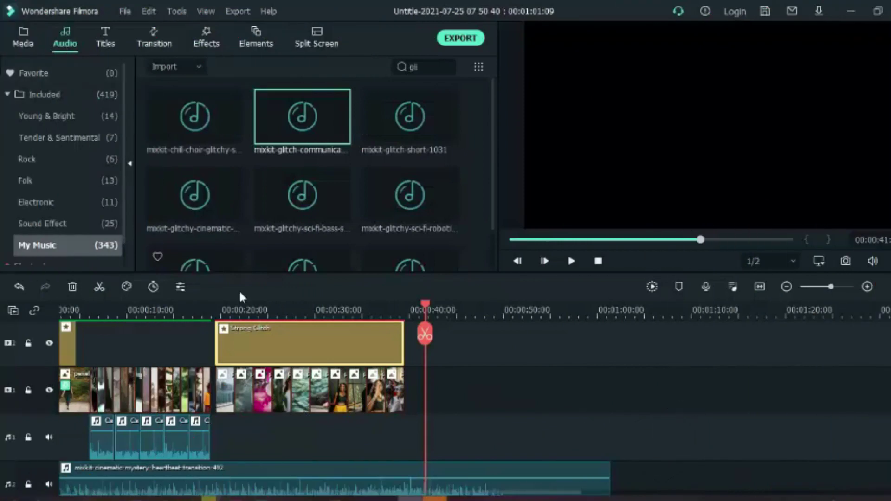
Audition the glitch sounds and place mixkit-glitchy-cinematic-suspense-hit-679 on the first audio track under the waterfront photo.
left_click(274, 132)
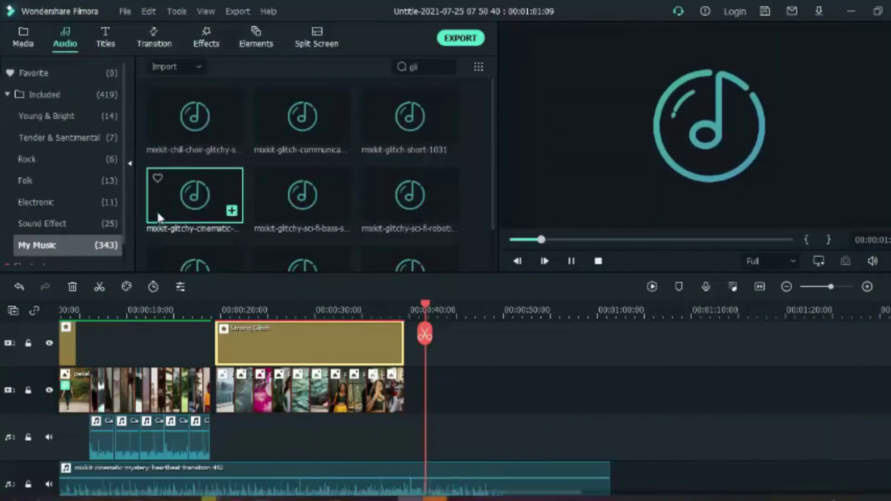
left_click_drag(158, 205, 219, 449)
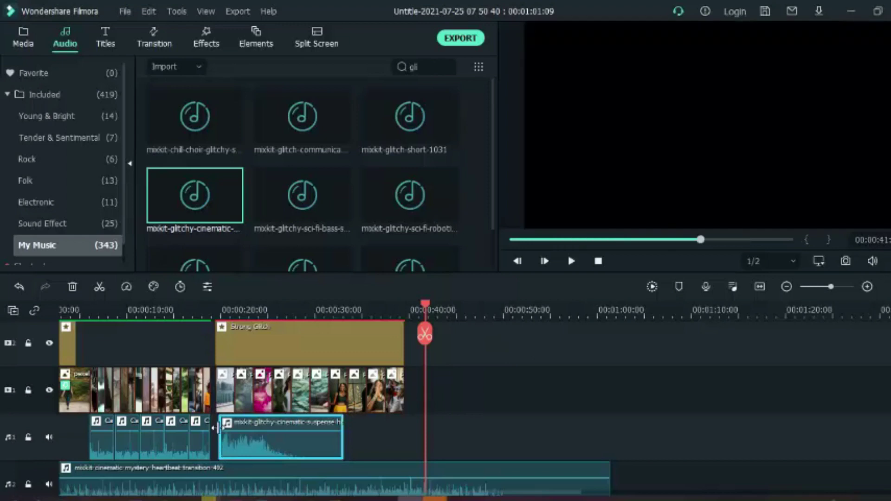
scroll(180, 302, "up", 3)
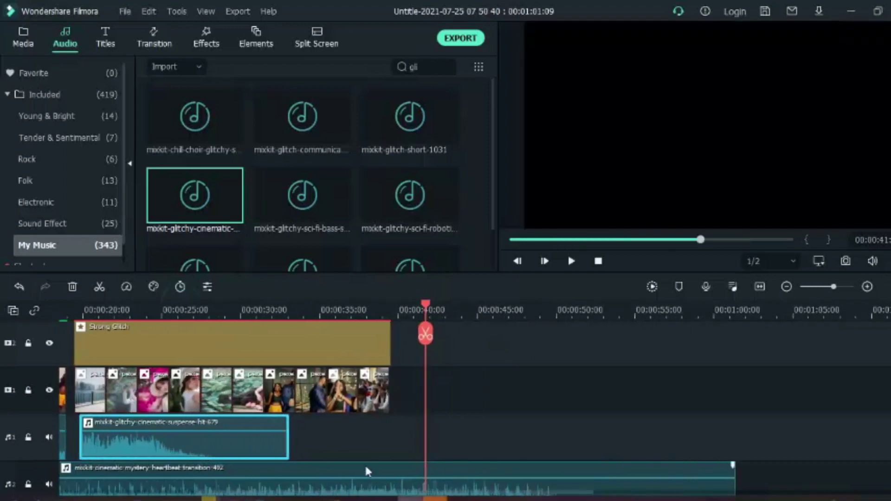
Ripple delete the empty gap before the waterfront photo on the first video track.
scroll(366, 470, "down", 2)
left_click_drag(364, 498, 246, 420)
scroll(246, 420, "up", 2)
left_click(346, 360)
right_click(346, 360)
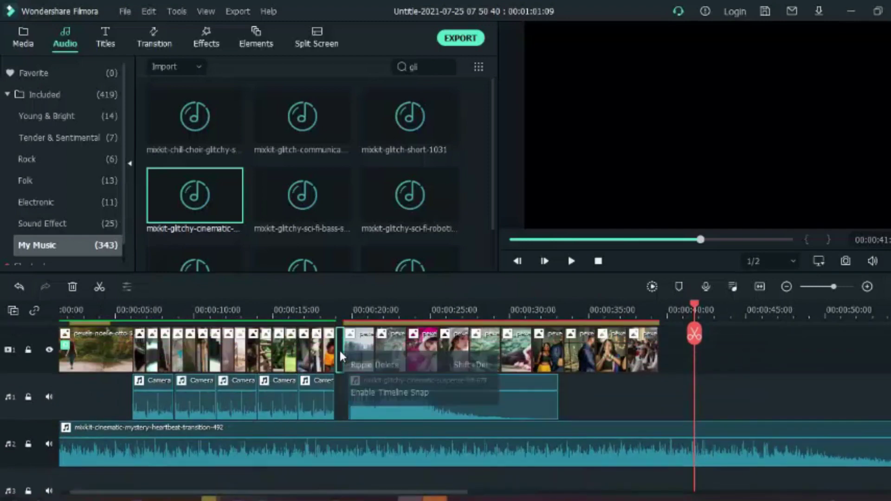
left_click(360, 366)
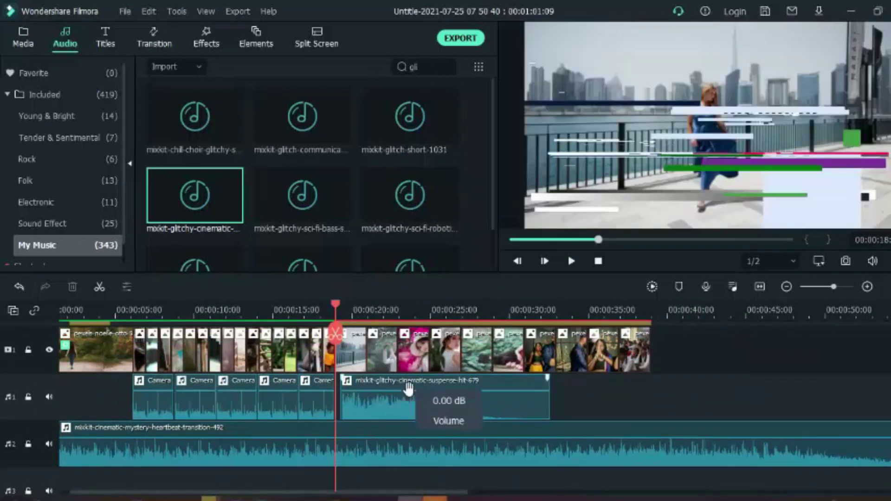
scroll(424, 374, "up", 2)
scroll(425, 369, "up", 1)
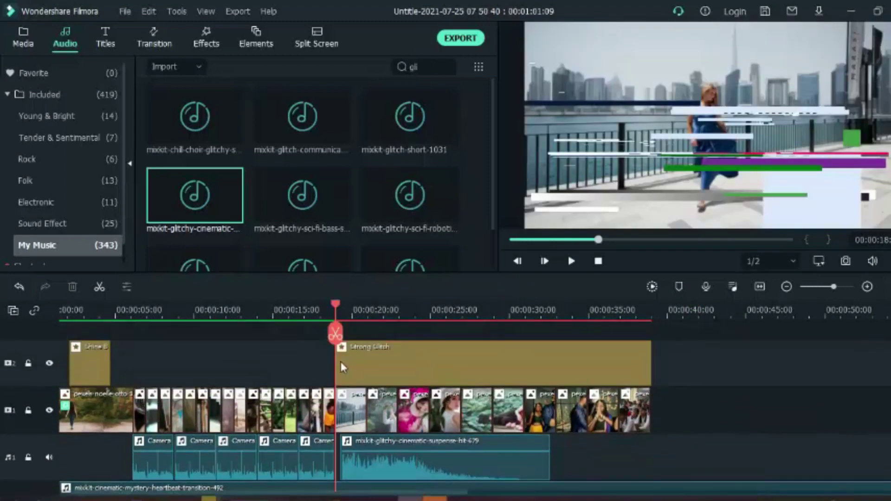
Play back the glitch section with its new sound and examine where the suspense hit fades out.
left_click(310, 309)
key("space")
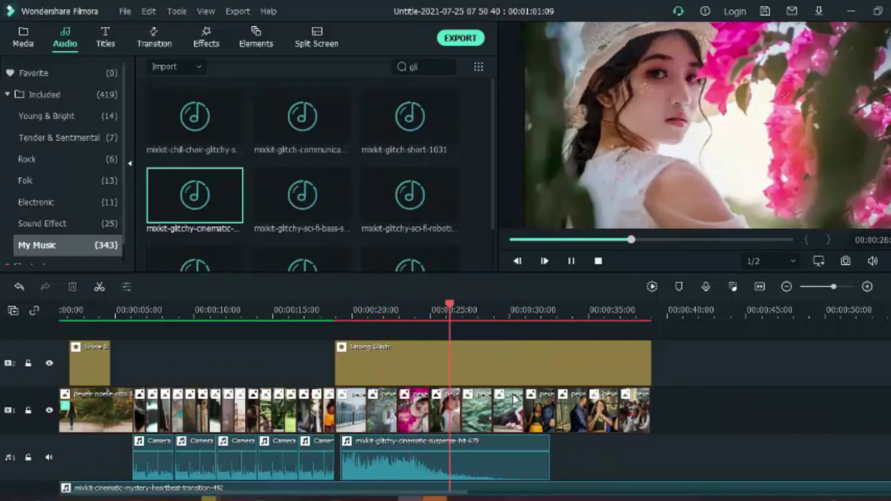
key("space")
left_click(429, 310)
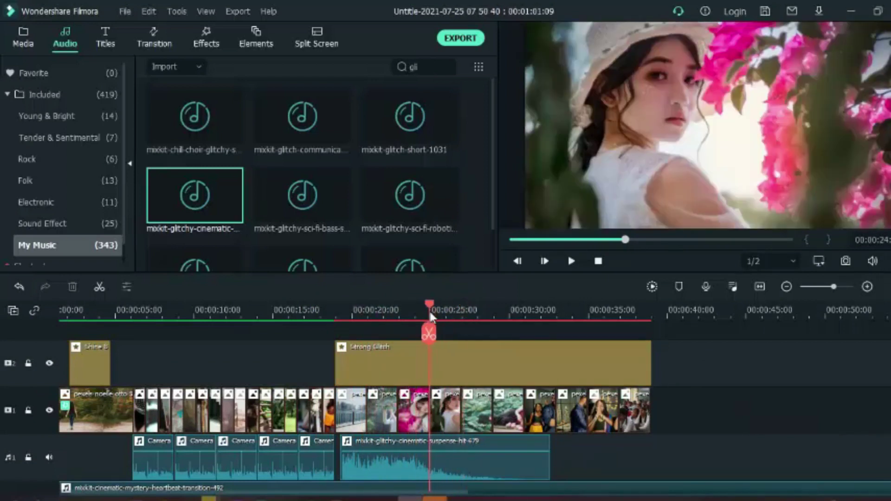
left_click(429, 305)
left_click_drag(414, 314, 334, 310)
key("space")
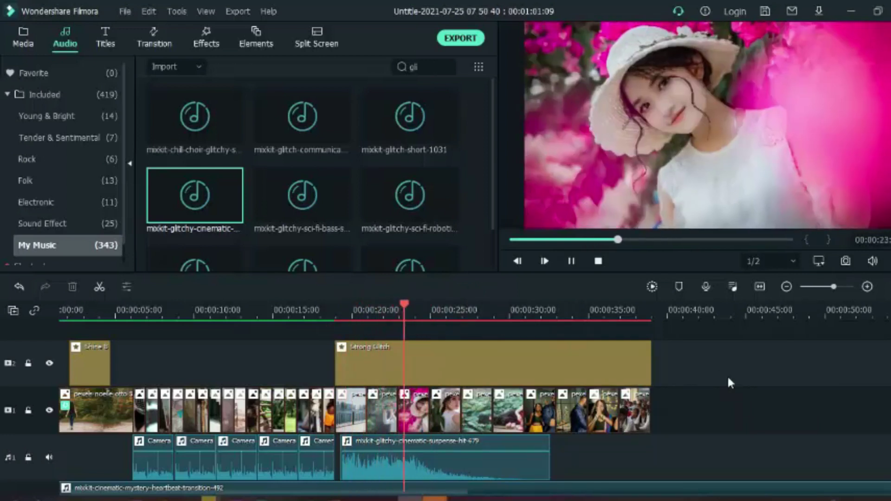
key("space")
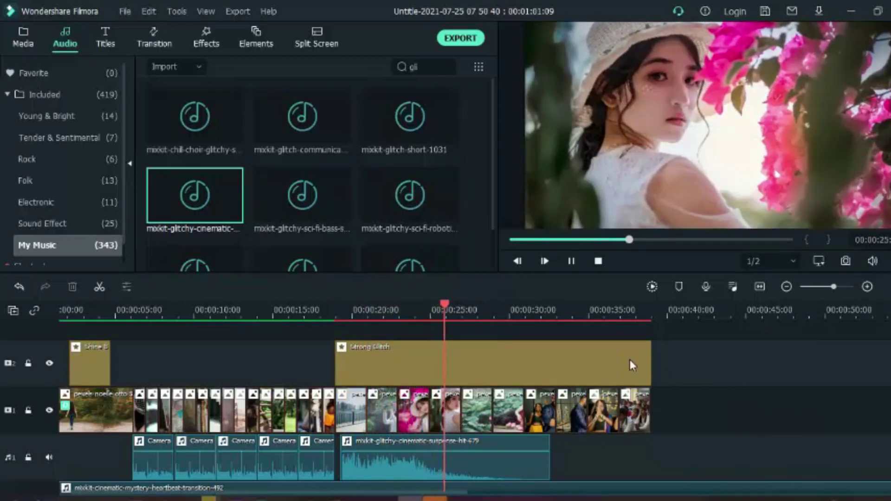
key("space")
Split the glitchy suspense hit near the end of the pink-blossom sun-hat photo and delete its fading tail.
left_click_drag(450, 305, 425, 312)
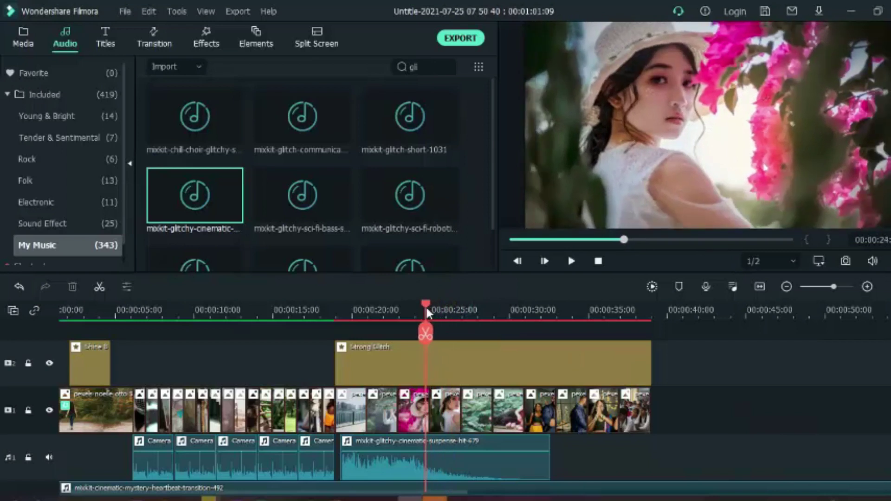
left_click(447, 460)
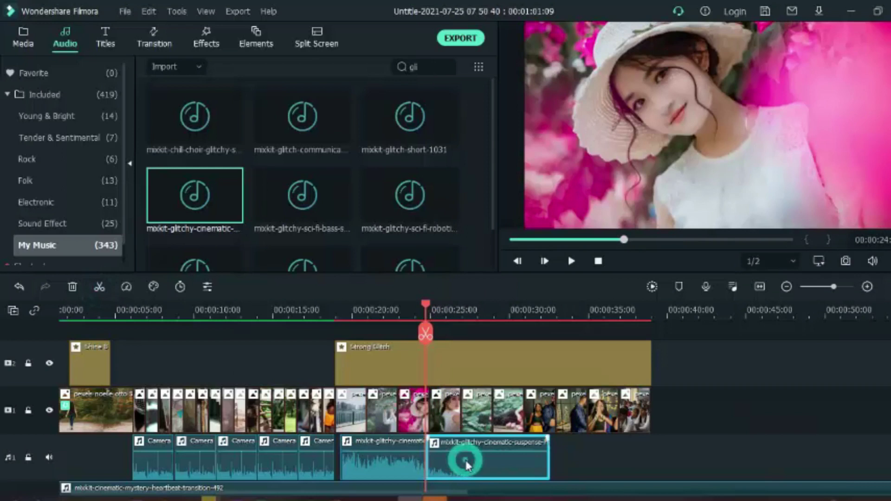
left_click(72, 287)
Place a second copy of the glitchy cinematic suspense hit directly after the trimmed one and play it back.
left_click_drag(156, 201, 430, 483)
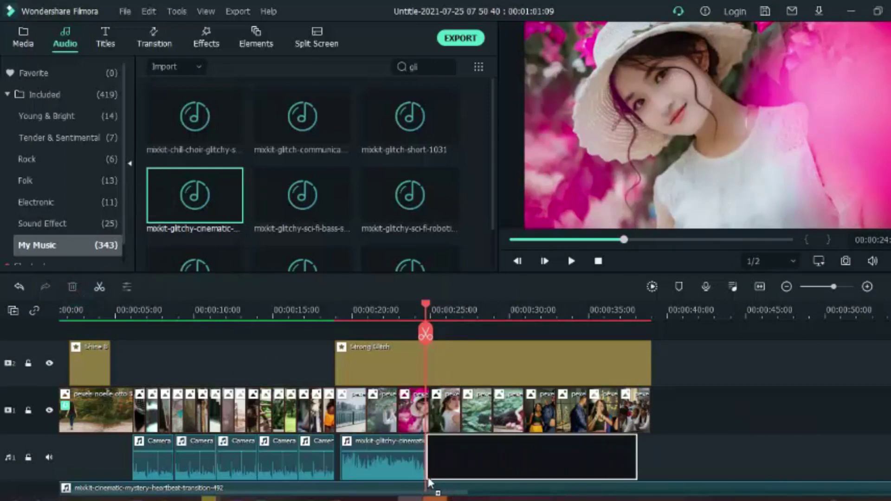
left_click_drag(504, 471, 505, 471)
key("space")
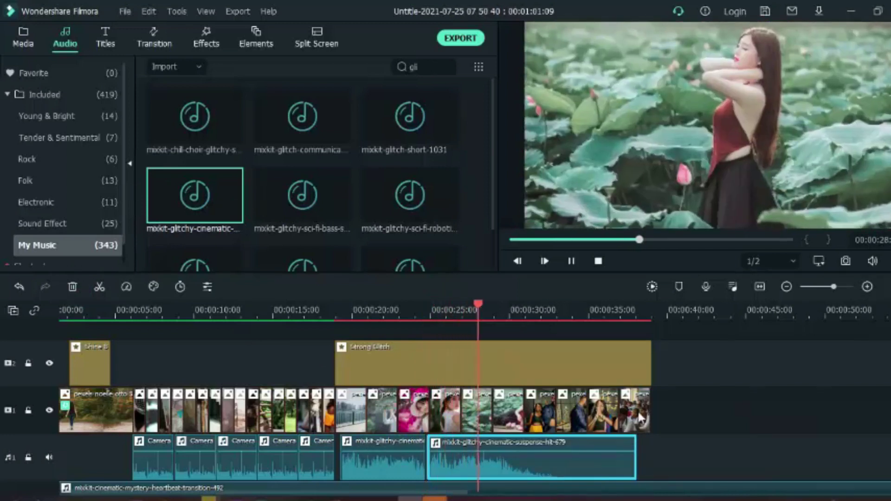
key("space")
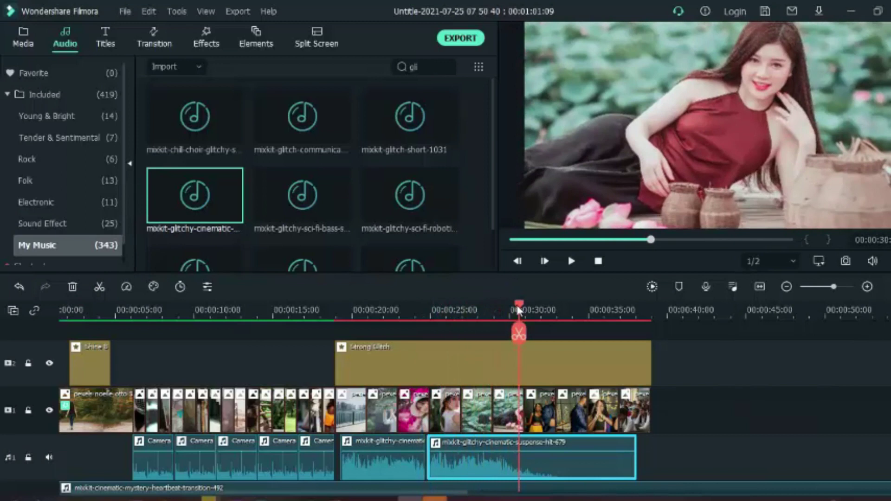
Cut the second suspense hit near the start of the reclining-woman photo and replace its tail with a third copy.
left_click(497, 308)
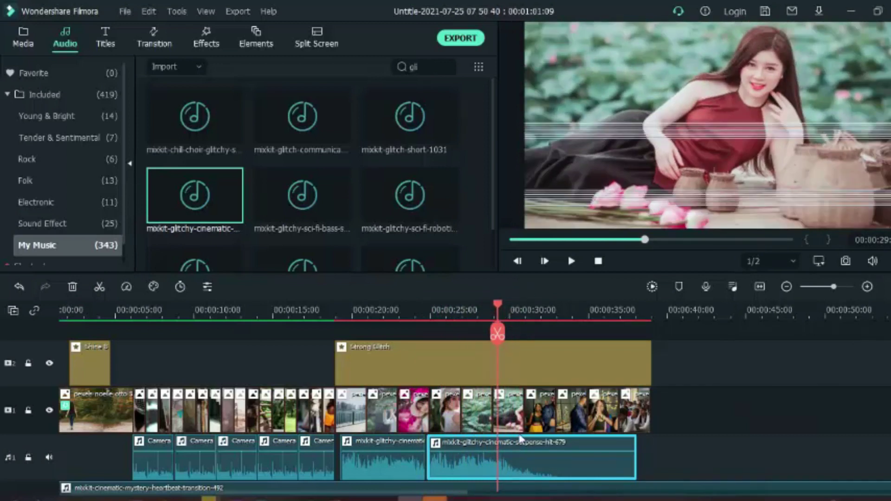
left_click_drag(497, 305, 488, 305)
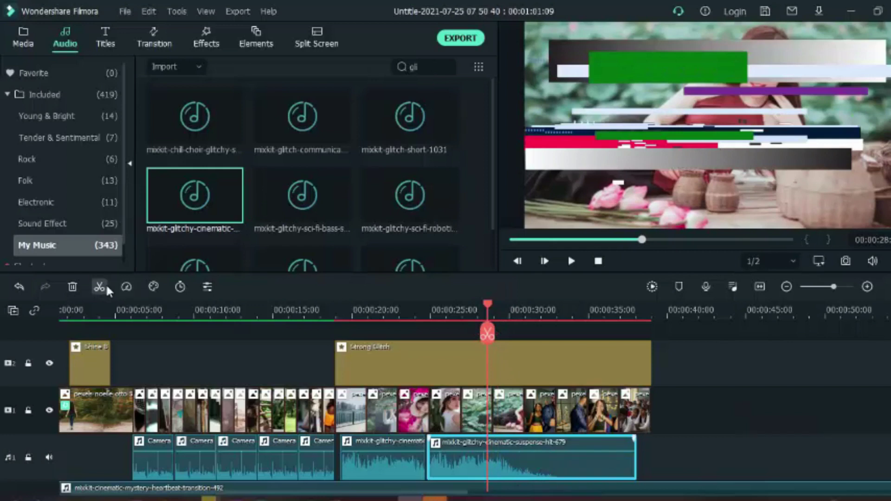
key("ctrl+b")
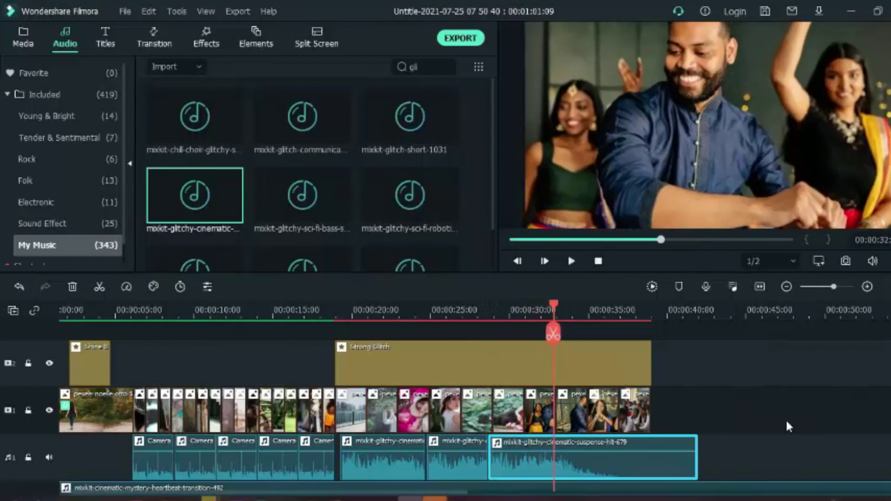
Cut the third suspense hit at the start of the garland-couple photo and put a fourth copy in place of its tail.
left_click(564, 308)
left_click(101, 286)
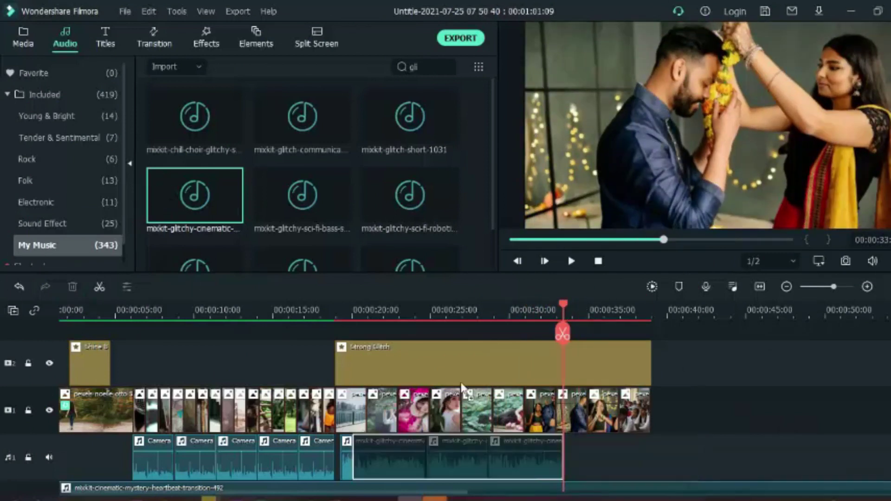
key("Delete")
key("ctrl+z")
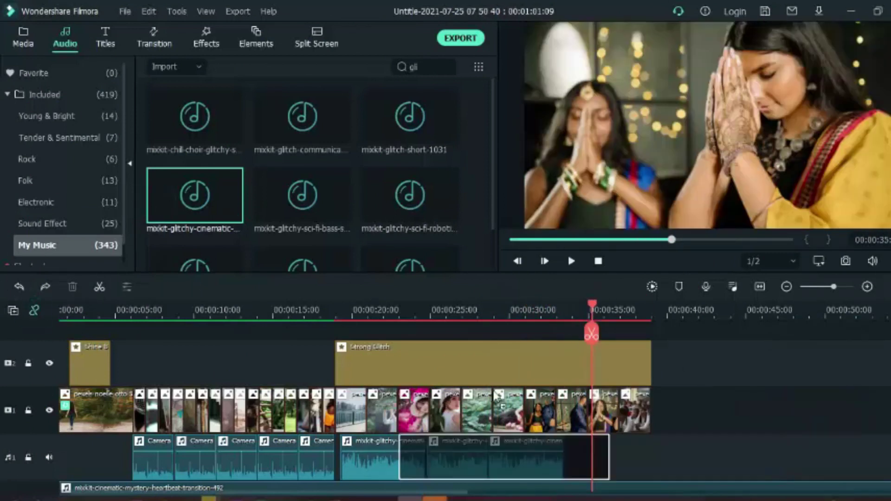
Cut the fourth suspense hit under the classroom photo and replace its tail with a fifth copy.
key("space")
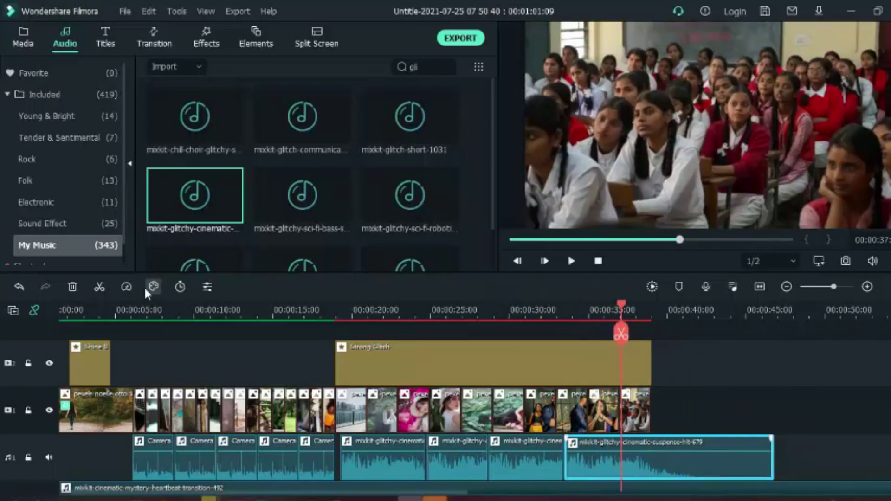
key("space")
key("ctrl+v")
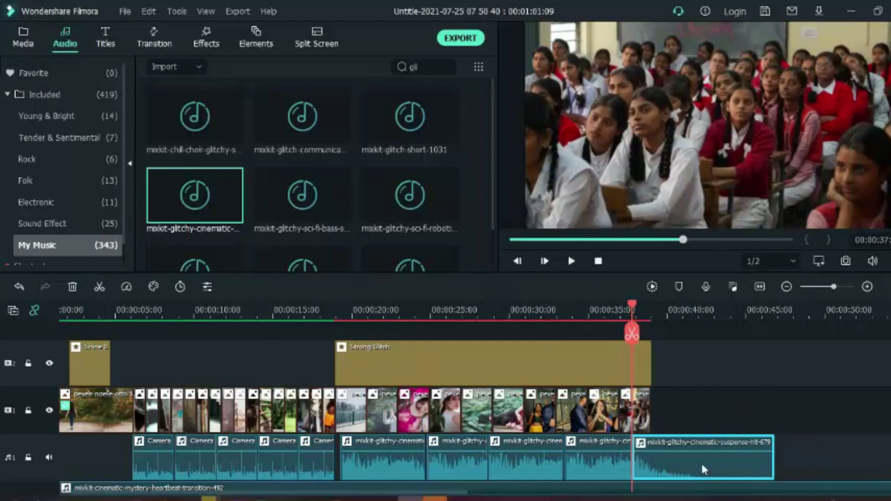
left_click(662, 310)
key("space")
Split the fifth suspense hit at the end of the classroom photo and delete the remainder.
left_click(652, 310)
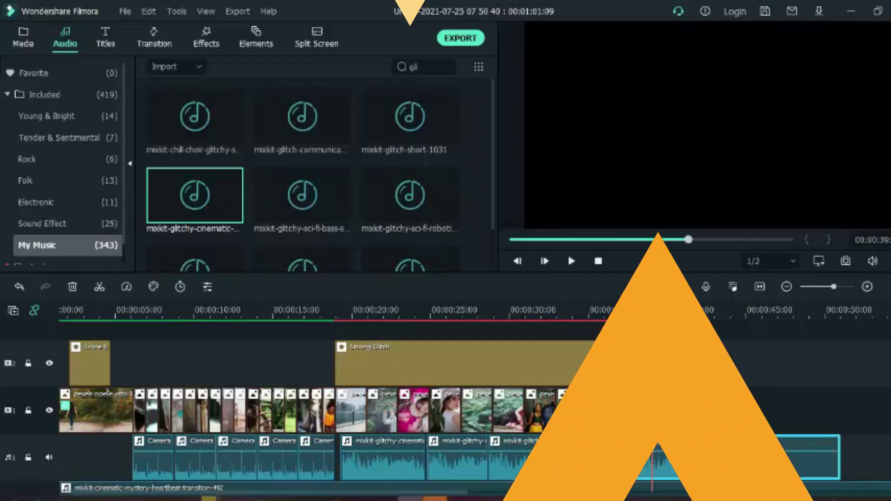
left_click(100, 287)
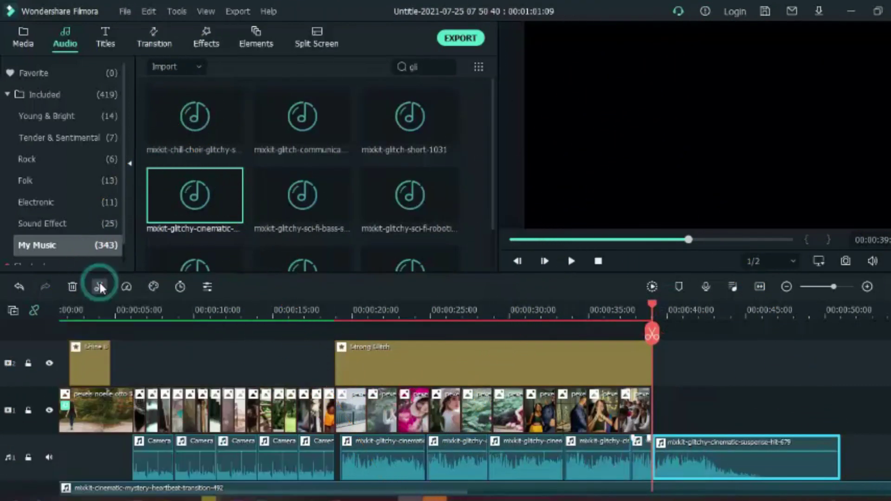
left_click(72, 287)
Lengthen the classroom photo slightly so it ends at the playhead.
left_click(639, 415)
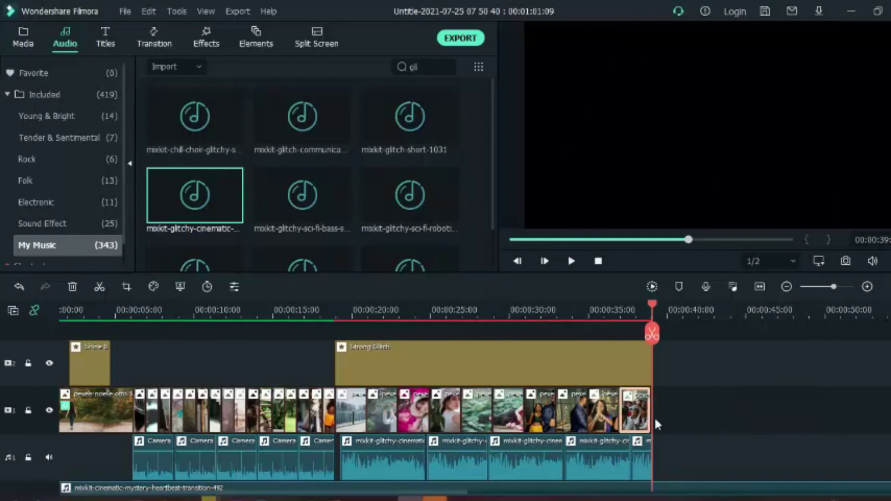
mouse_move(655, 414)
left_mouse_down()
mouse_move(662, 414)
mouse_move(654, 415)
left_mouse_up()
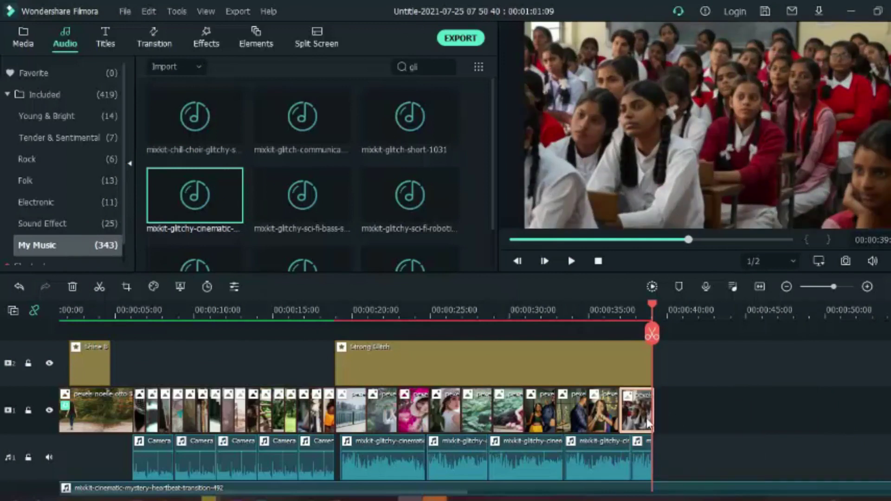
left_click(713, 451)
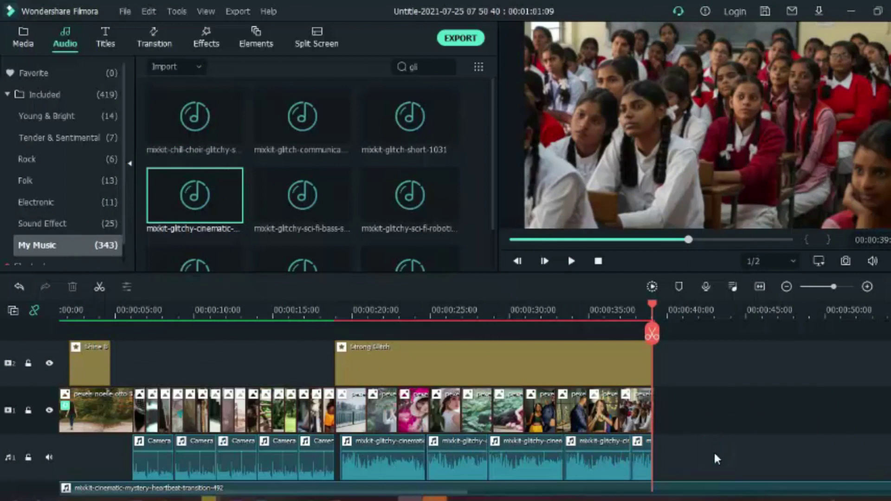
Play back the glitch section from just before the waterfront photo and open the INDIAN LADIES media folder.
left_click(322, 307)
key("space")
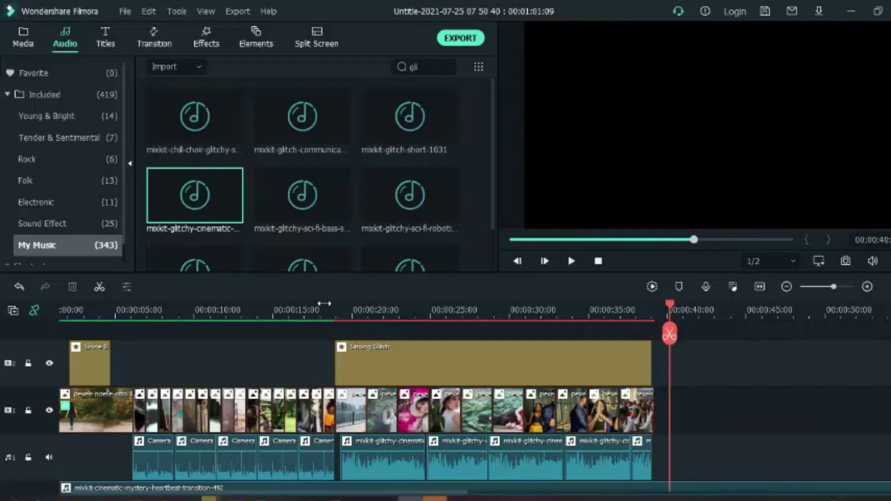
scroll(468, 397, "up", 1)
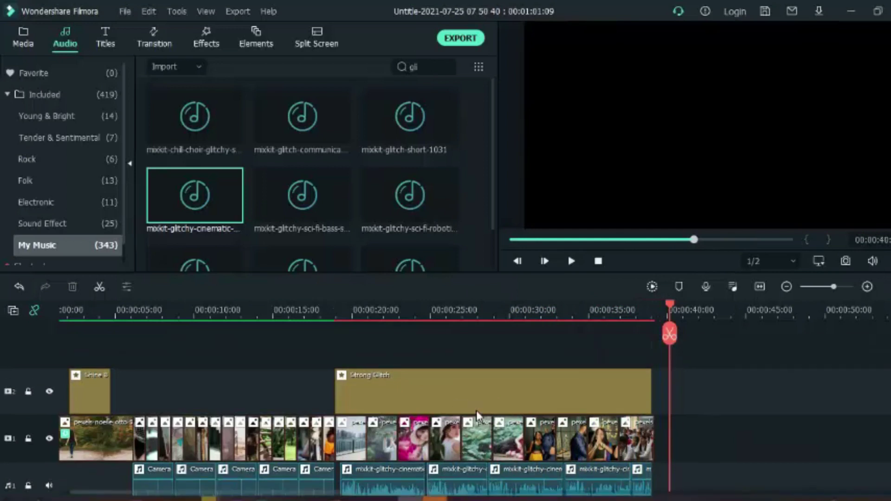
left_click(22, 46)
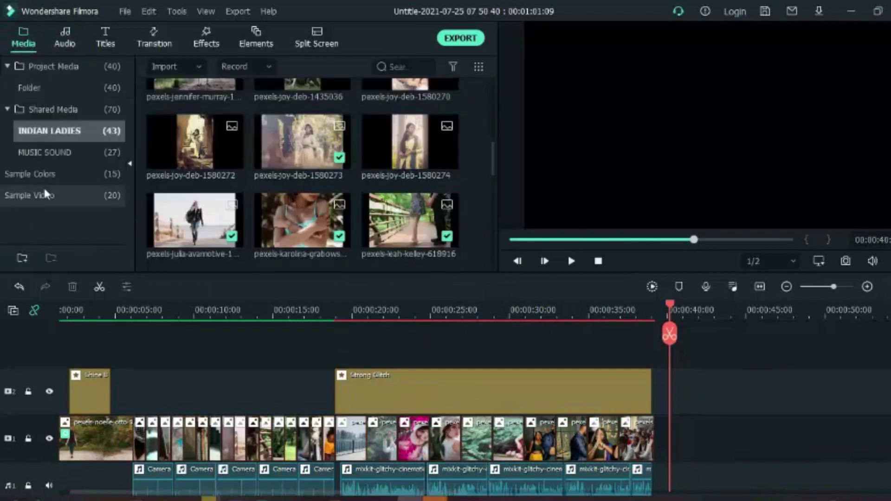
Add the Black sample color on a new track above the Strong Glitch effect near 32 seconds and shorten it to a thin strip.
left_click(37, 173)
left_click_drag(195, 118, 564, 392)
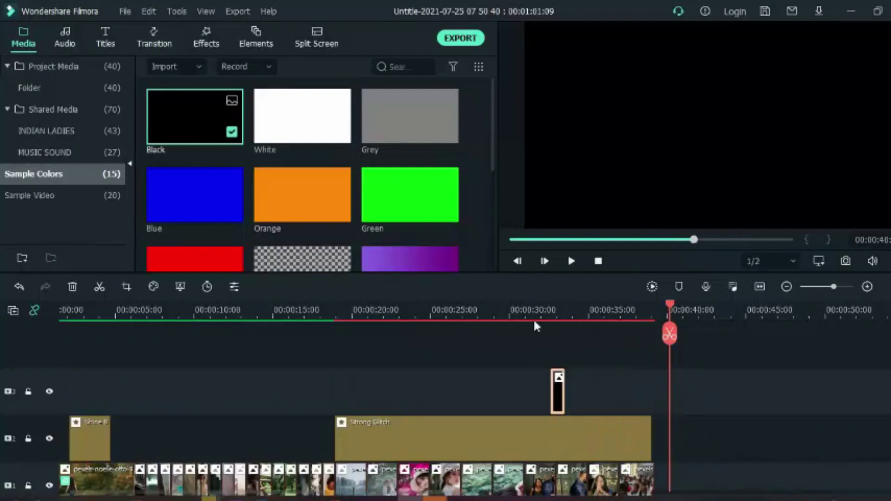
scroll(533, 322, "up", 3)
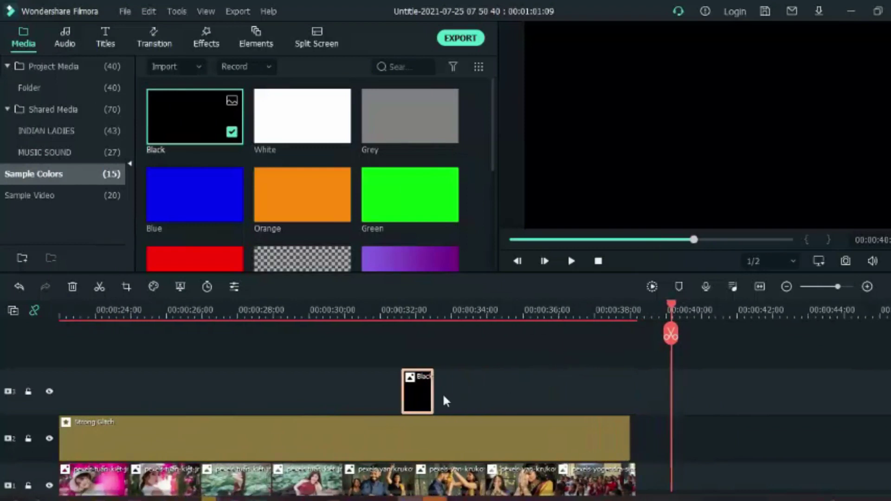
scroll(531, 328, "up", 3)
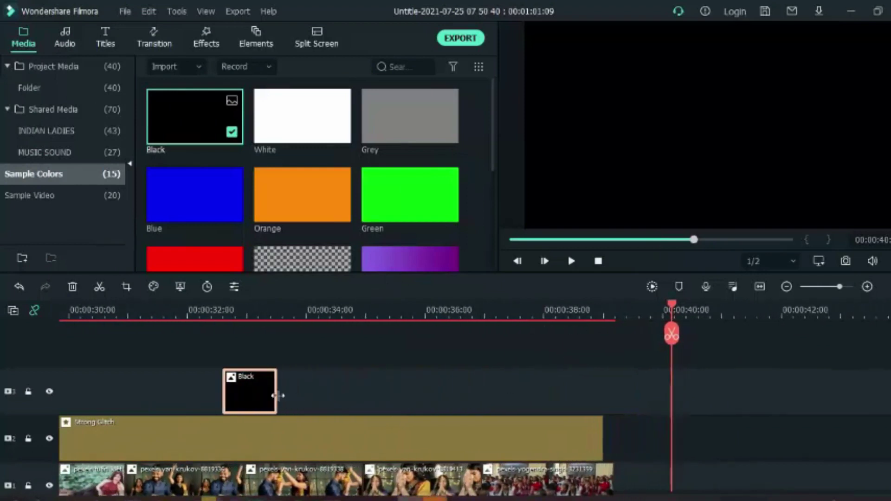
left_click_drag(277, 400, 237, 397)
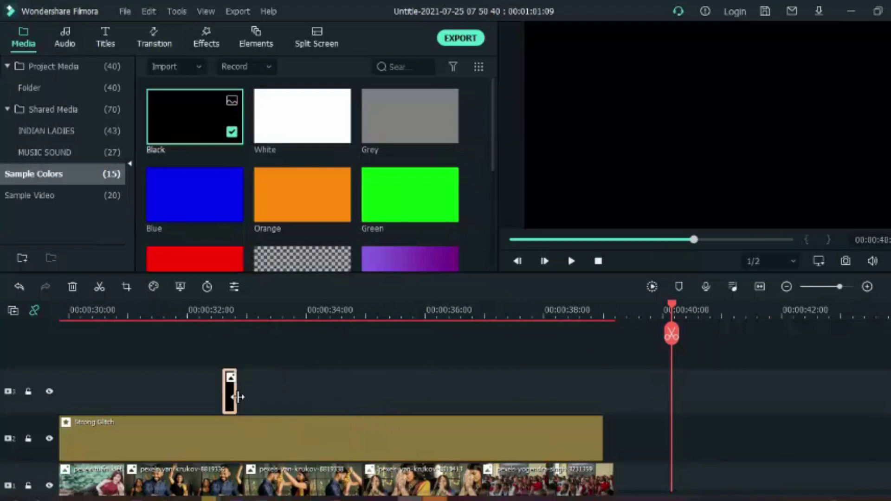
Shift the black strip slightly earlier on its track and trim its end a little shorter.
scroll(454, 374, "down", 3)
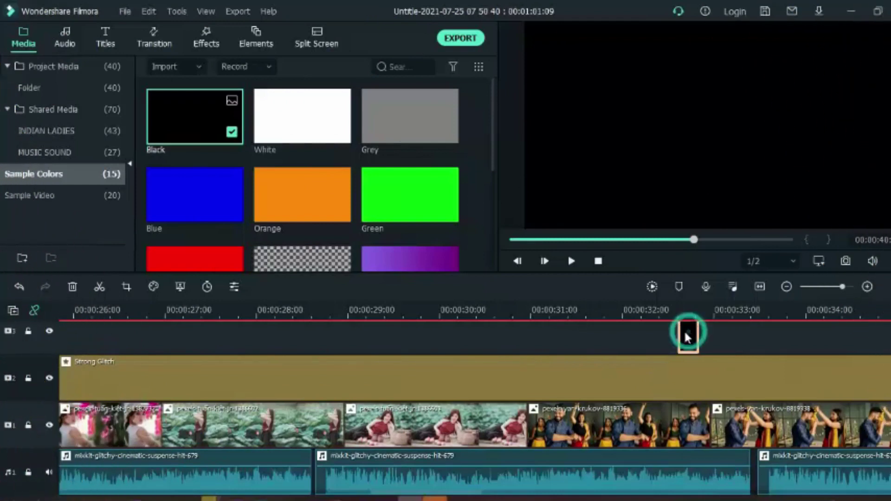
left_click_drag(685, 333, 681, 333)
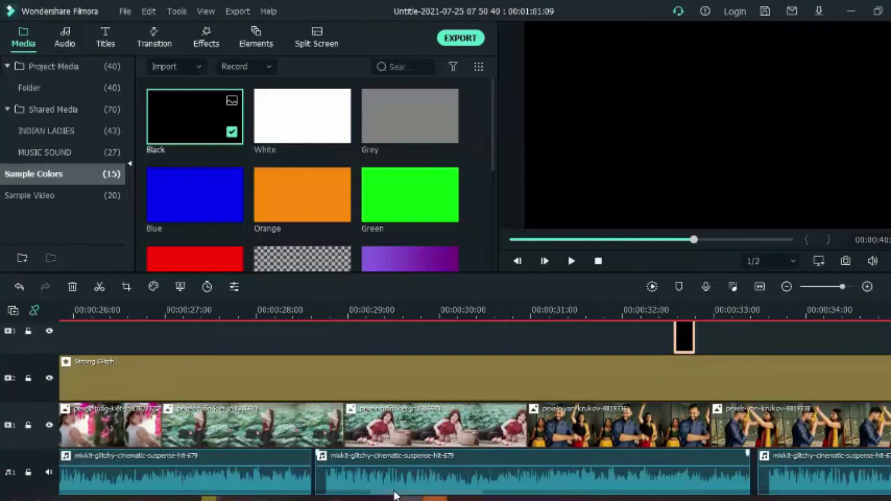
left_click_drag(394, 495, 404, 497)
scroll(650, 351, "up", 3)
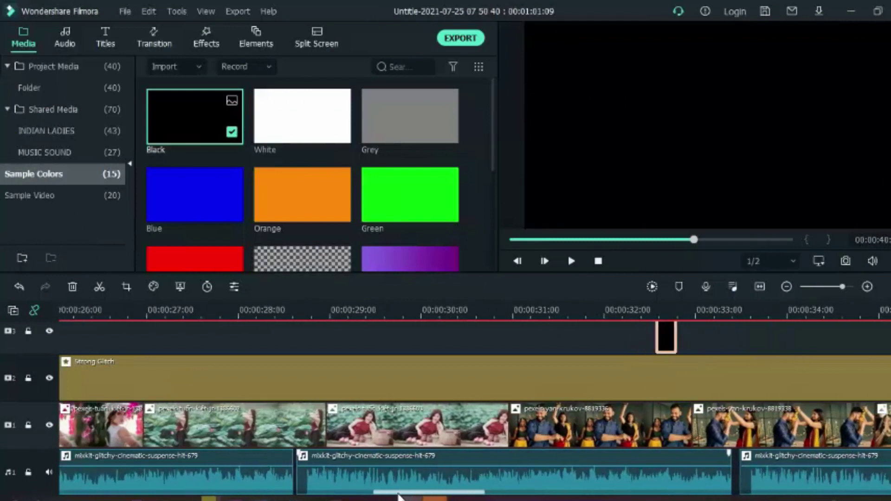
left_click(658, 339)
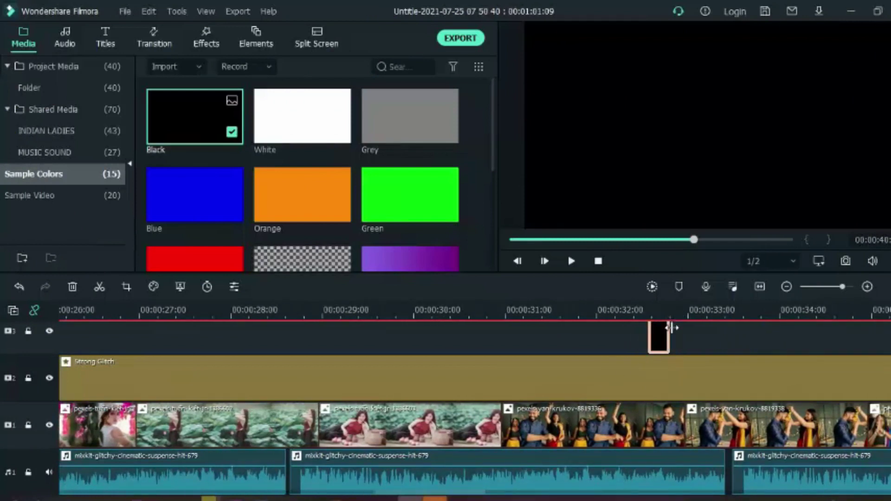
left_click_drag(668, 329, 666, 331)
left_click(730, 308)
Paste a copy of the black strip on its track near 40 seconds and move the original next to it.
scroll(730, 308, "left", 10)
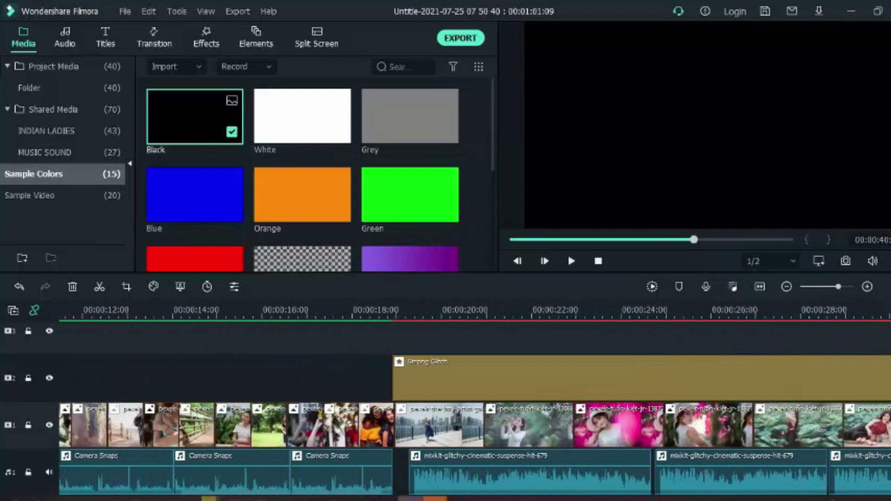
scroll(542, 496, "right", 10)
scroll(512, 426, "up", 2)
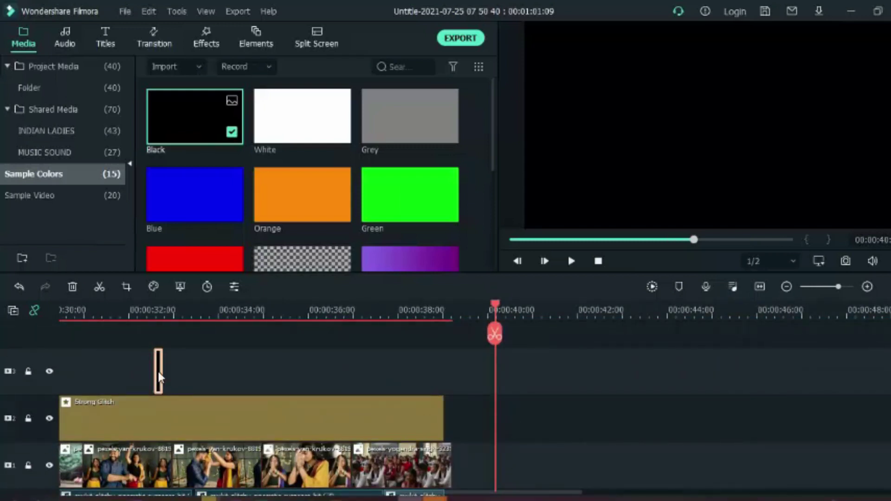
right_click(138, 375)
left_click(96, 362)
right_click(159, 380)
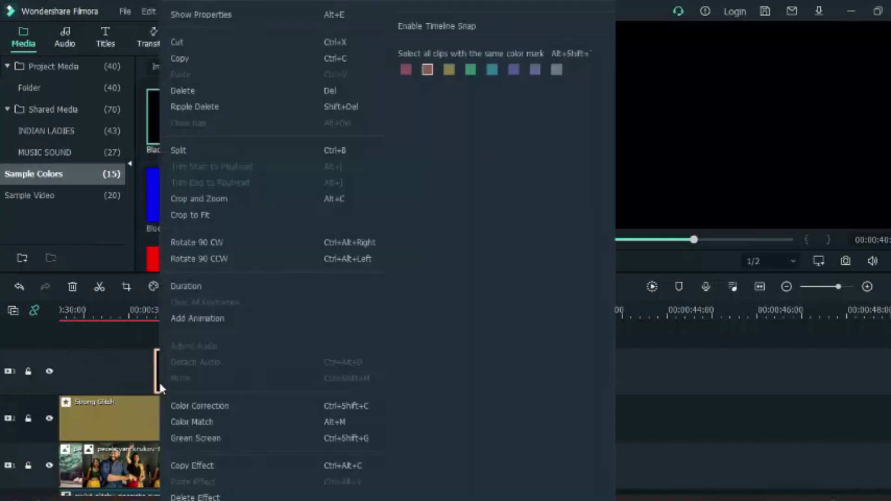
left_click(181, 58)
right_click(507, 377)
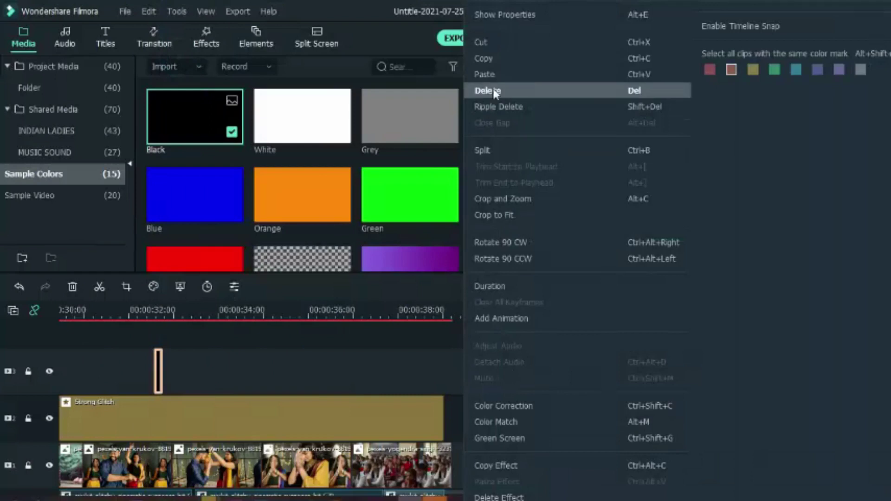
left_click(493, 74)
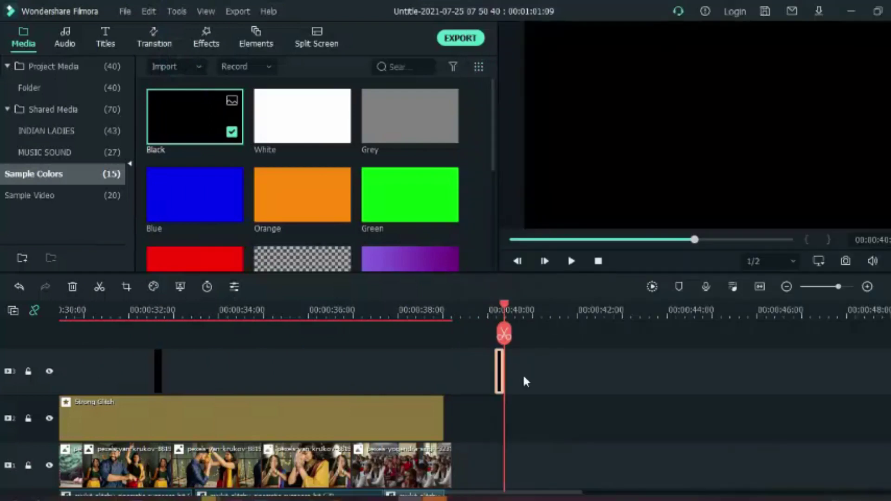
left_click_drag(160, 379, 494, 383)
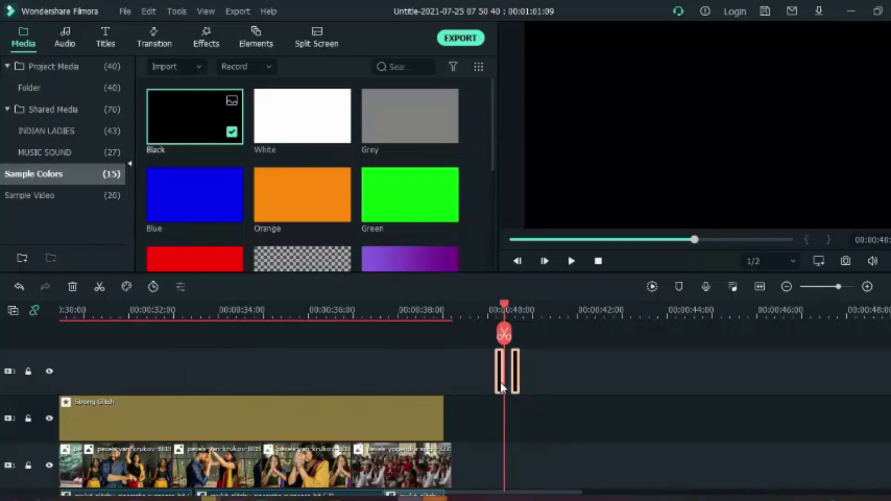
Copy the pair of black strips and keep duplicating them behind one another to make a row of eight.
right_click(502, 387)
left_click(533, 29)
left_click(533, 319)
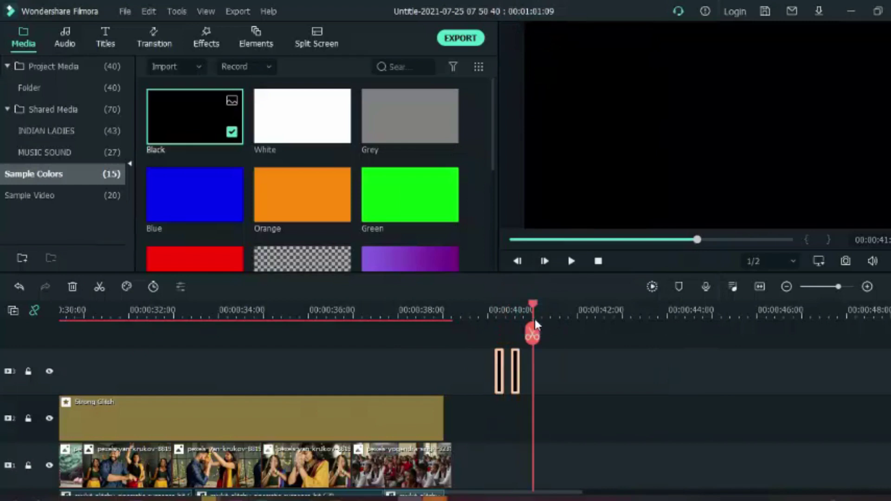
right_click(533, 373)
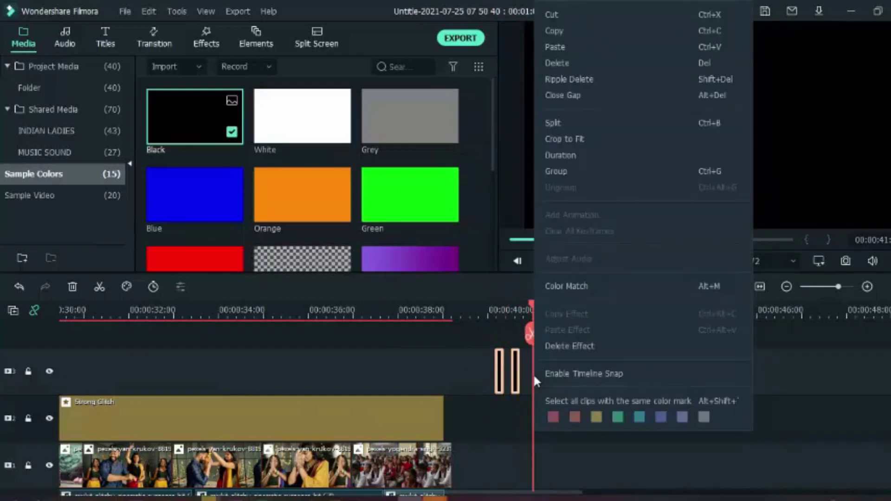
left_click(555, 47)
left_click_drag(572, 380, 481, 374)
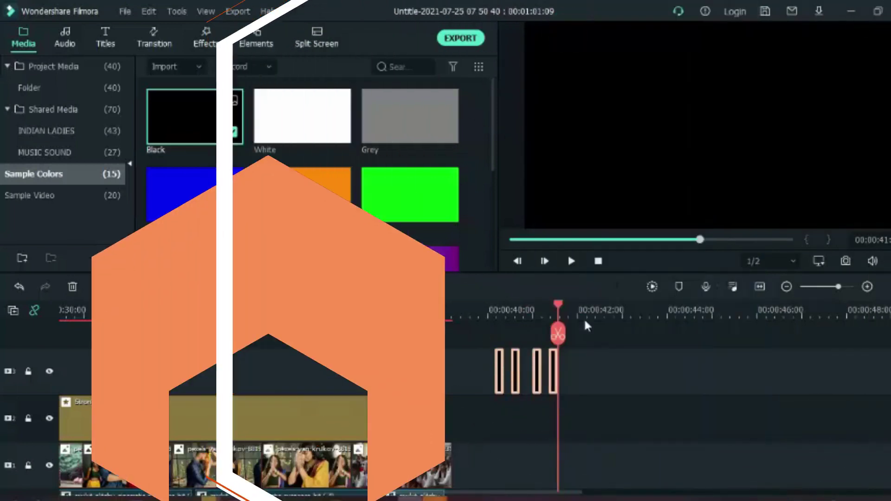
right_click(575, 366)
left_click(596, 47)
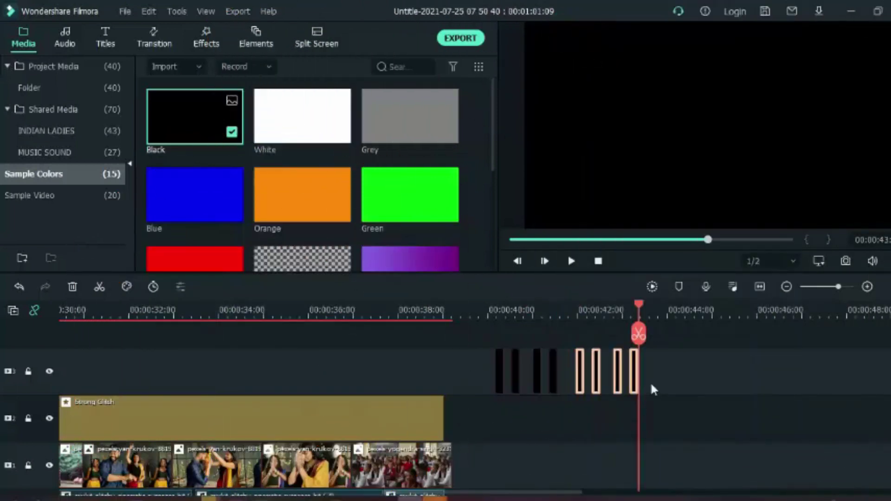
Copy the row of eight black strips and duplicate it twice along the track to form one long flicker row.
right_click(552, 392)
left_click(576, 30)
left_click(656, 440)
right_click(653, 389)
left_click(680, 50)
scroll(710, 310, "down", 1)
left_click_drag(817, 353, 586, 390)
right_click(813, 375)
left_click(724, 50)
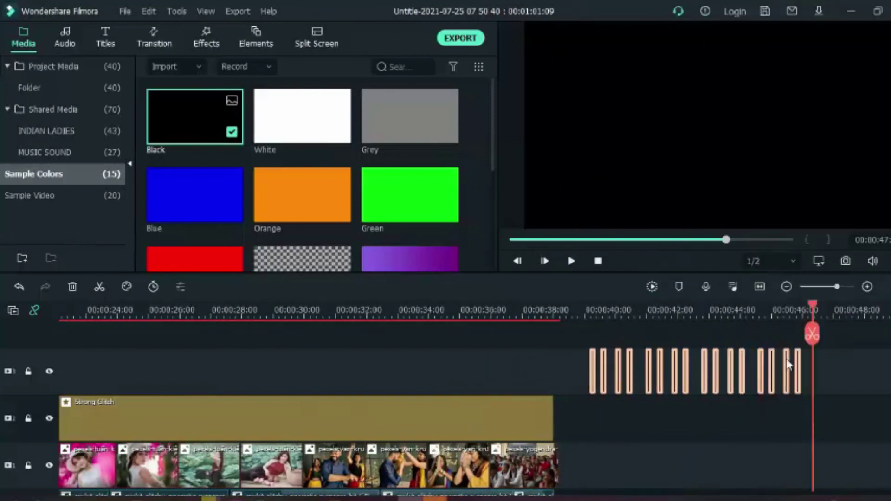
scroll(785, 363, "down", 2)
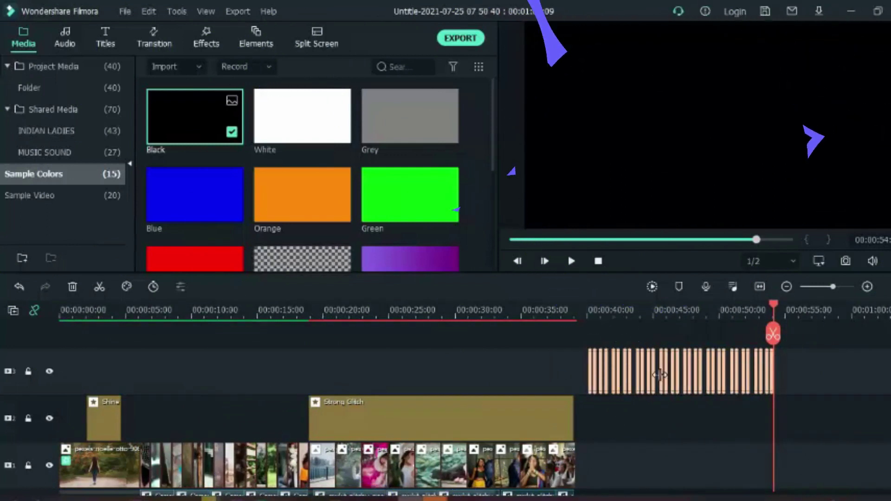
left_click_drag(662, 375, 716, 402)
key("ctrl+z")
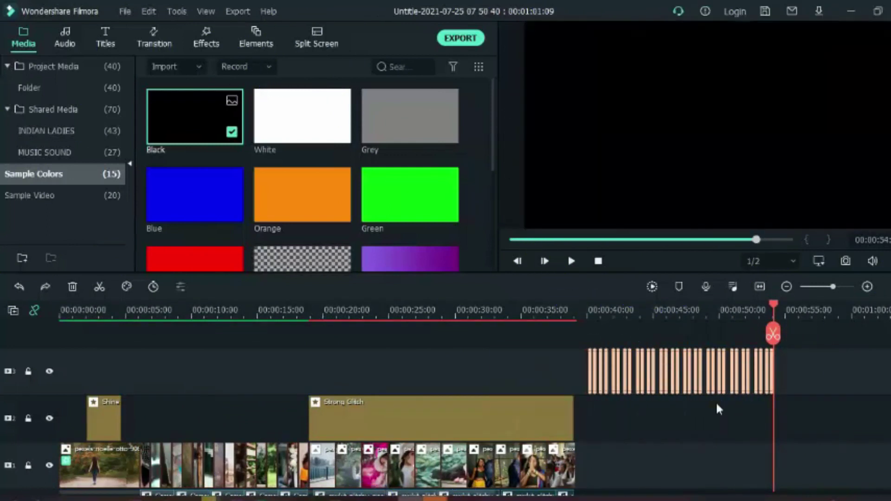
Move the whole row of black strips above the glitch section so it ends level with the Strong Glitch effect.
scroll(668, 308, "up", 1)
scroll(668, 309, "up", 1)
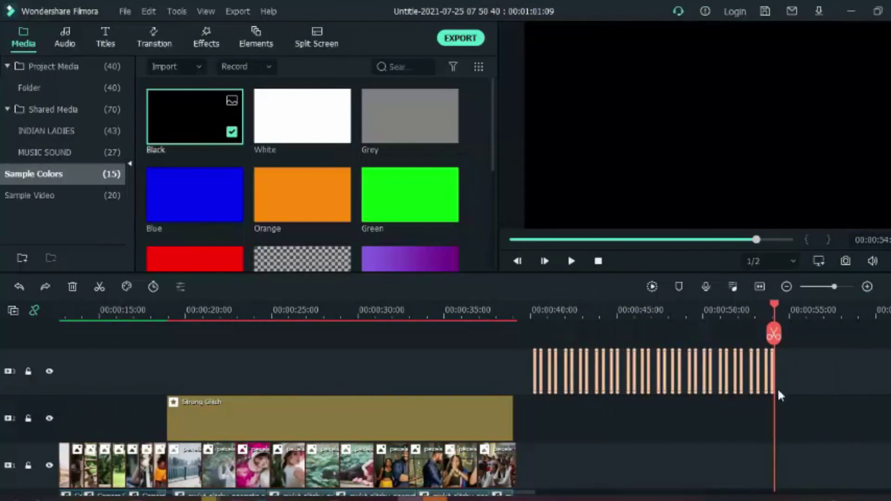
scroll(721, 309, "up", 2)
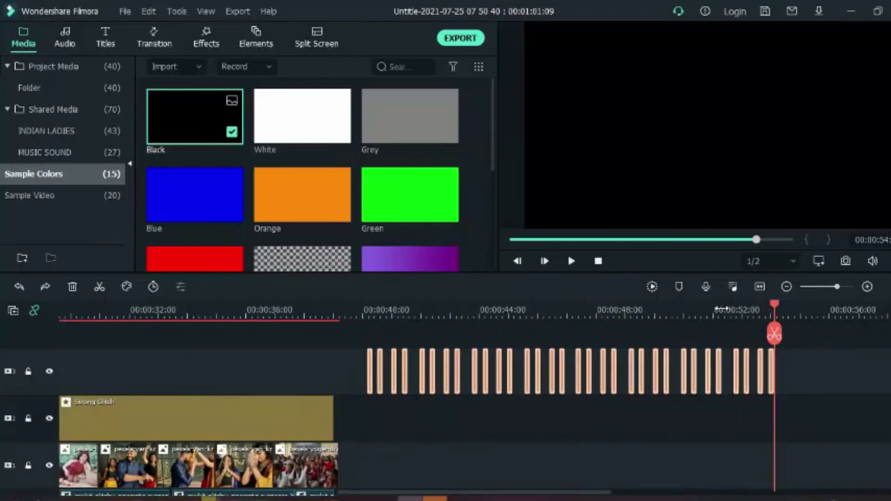
left_click_drag(761, 386, 320, 384)
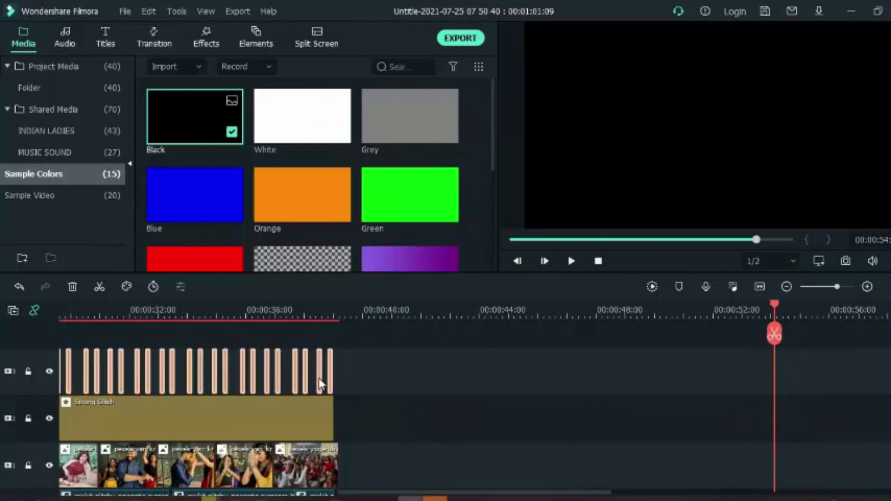
scroll(563, 461, "down", 2)
scroll(610, 477, "up", 2)
Copy the last group of black strips and paste it at the start of the glitch section to fill the empty stretch.
scroll(696, 441, "left", 10)
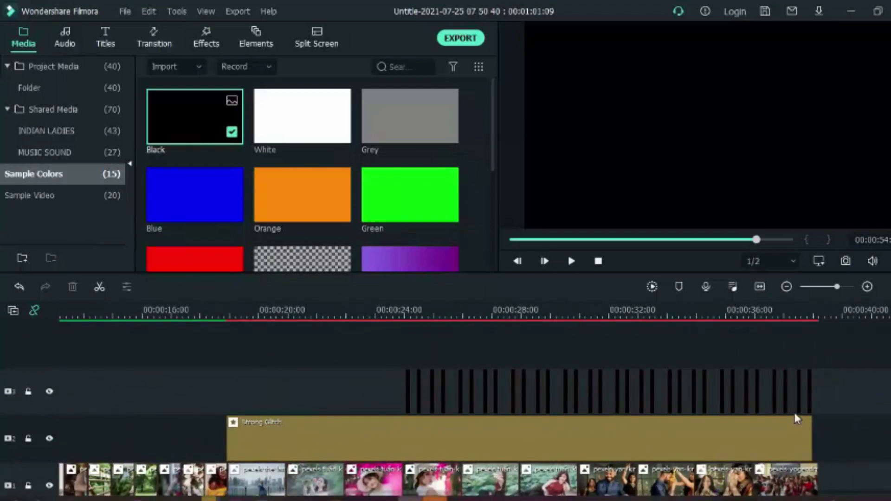
left_click(789, 395)
left_click_drag(822, 397, 440, 410)
left_click_drag(846, 407, 650, 404)
left_click(237, 311)
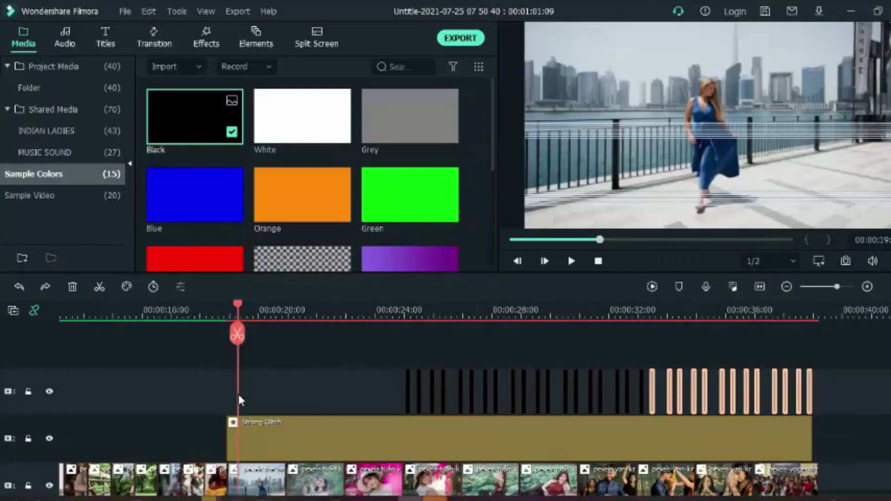
key("ctrl+v")
Play back the flickering glitch section and render the timeline preview.
key("space")
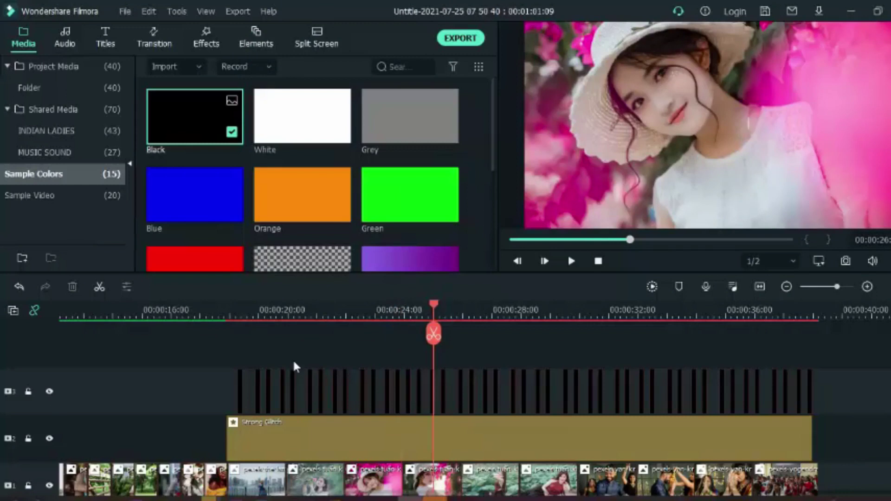
left_click(214, 312)
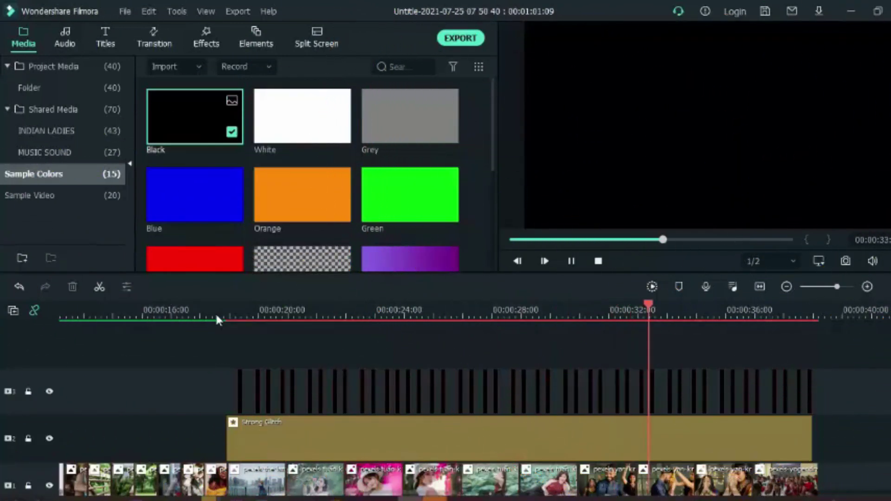
key("space")
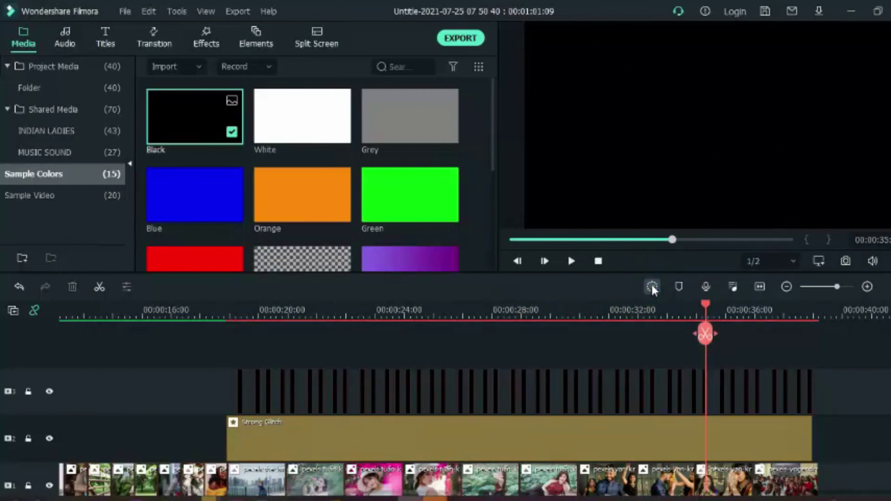
left_click(651, 286)
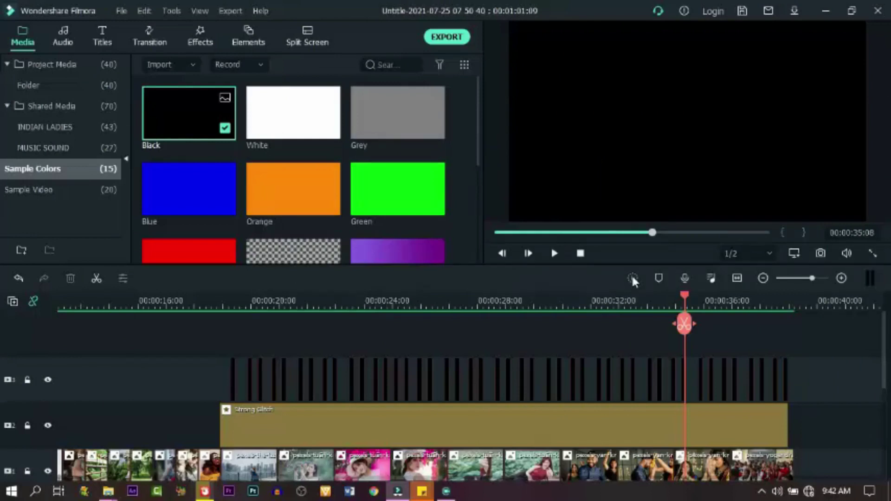
Play back the rendered glitch section starting from just before the waterfront photo.
left_click(208, 306)
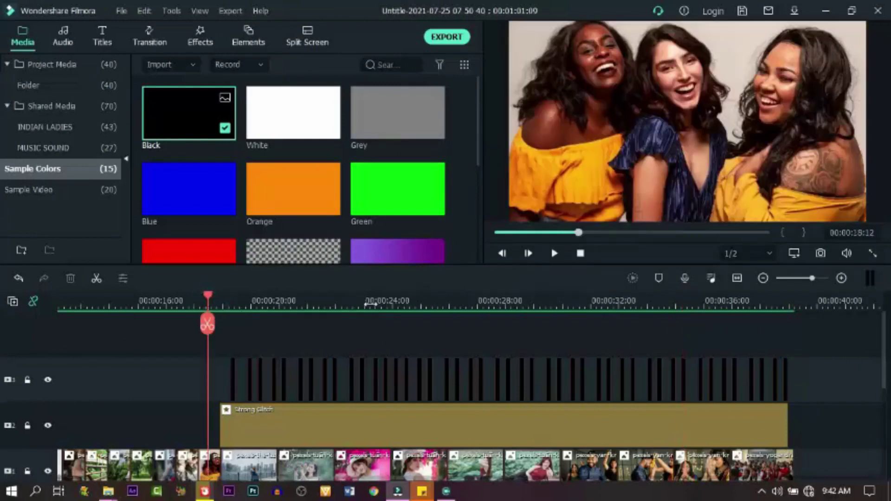
left_click(554, 253)
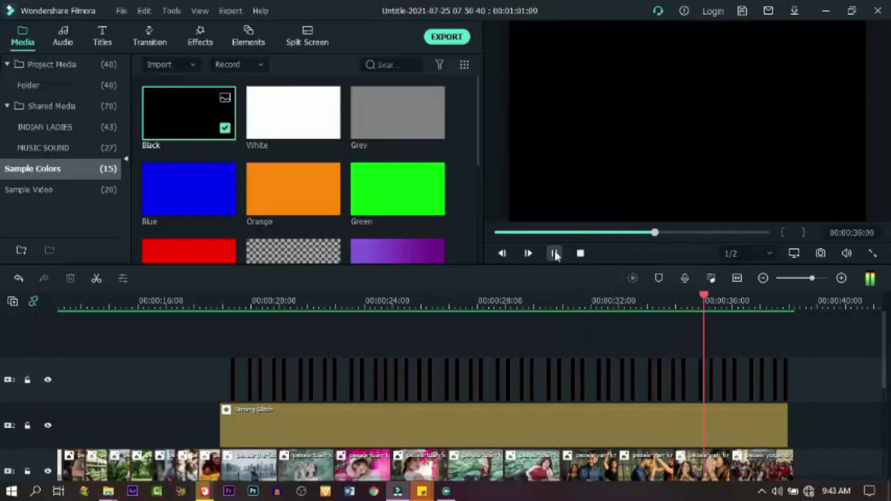
left_click(556, 254)
Select every black strip above the Strong Glitch effect and set their duration to 00:00:00:02.
left_click(727, 369)
left_click_drag(726, 369, 225, 380)
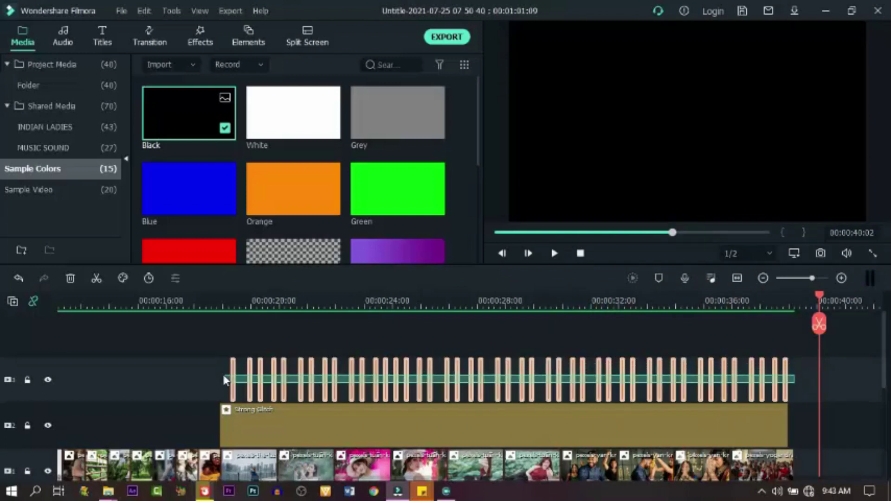
right_click(261, 382)
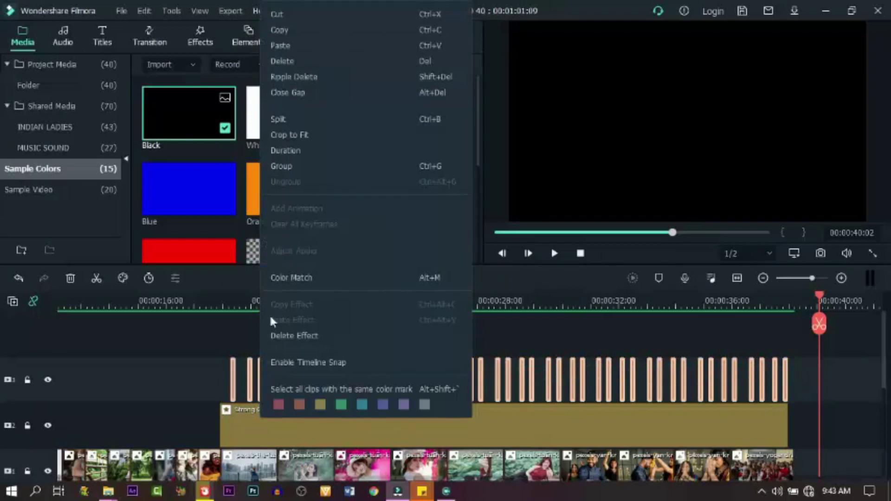
left_click(308, 149)
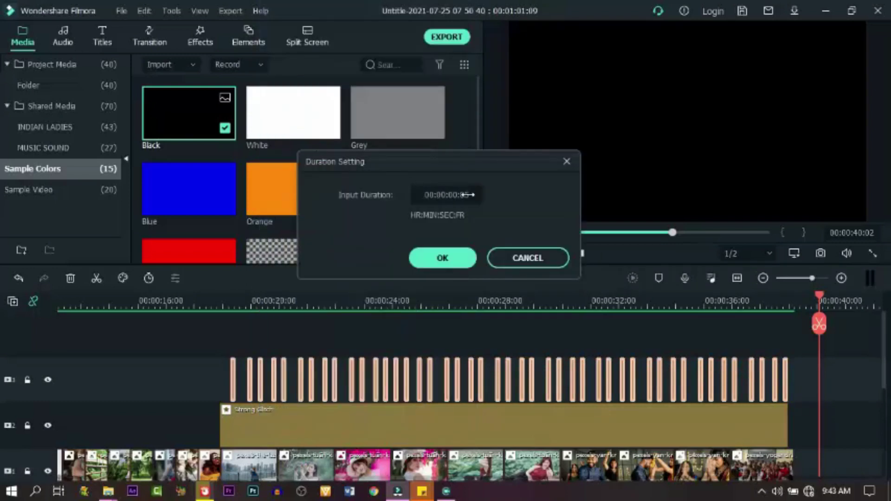
double_click(467, 195)
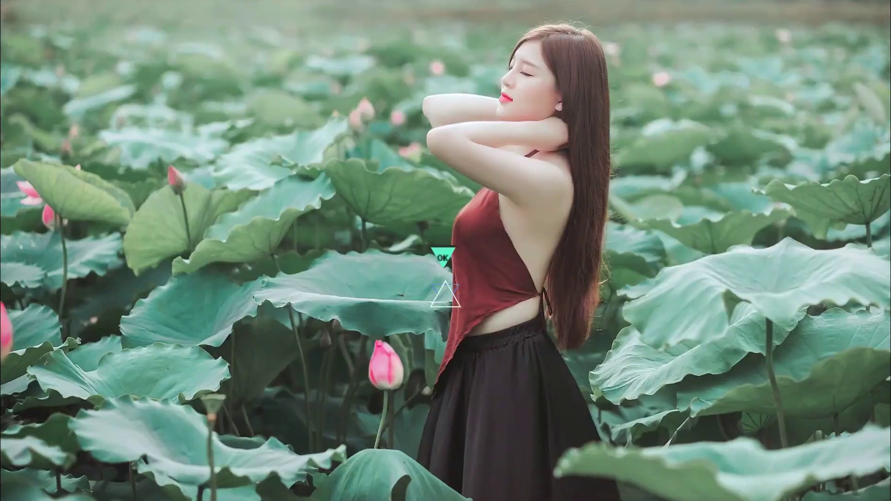
type("00:00:00:0")
type("2")
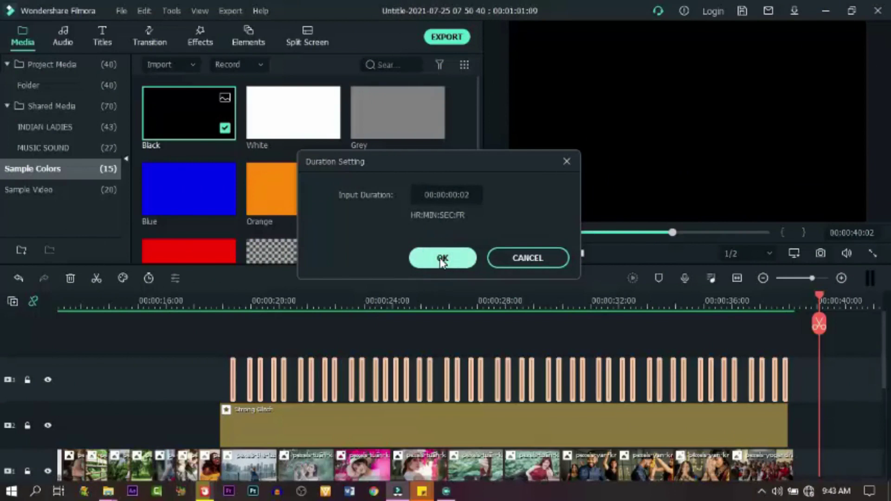
left_click(442, 259)
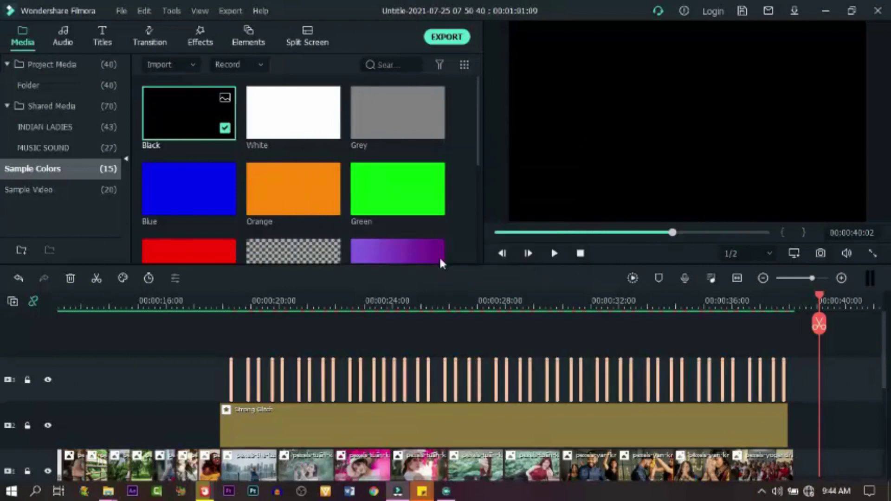
Render the timeline preview and play back the glitch section from just before its start.
left_click(631, 279)
left_click(212, 303)
key("space")
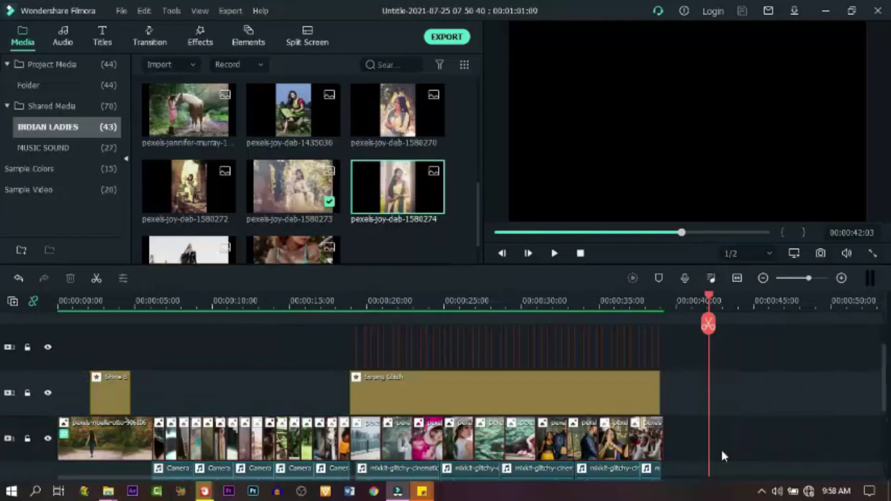
Add the INDIAN LADIES photo ending in 1580273 after the last photo on the main track and close the gap before it.
left_click_drag(270, 186, 697, 454)
right_click(675, 442)
left_click(689, 459)
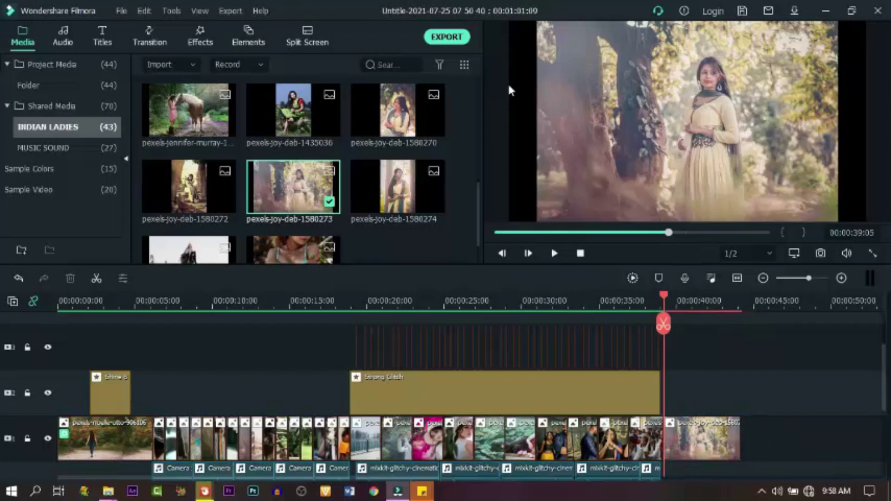
Set a 16:9 Pan & Zoom ratio for the new photo and shift its full-width start frame slightly downward.
right_click(698, 439)
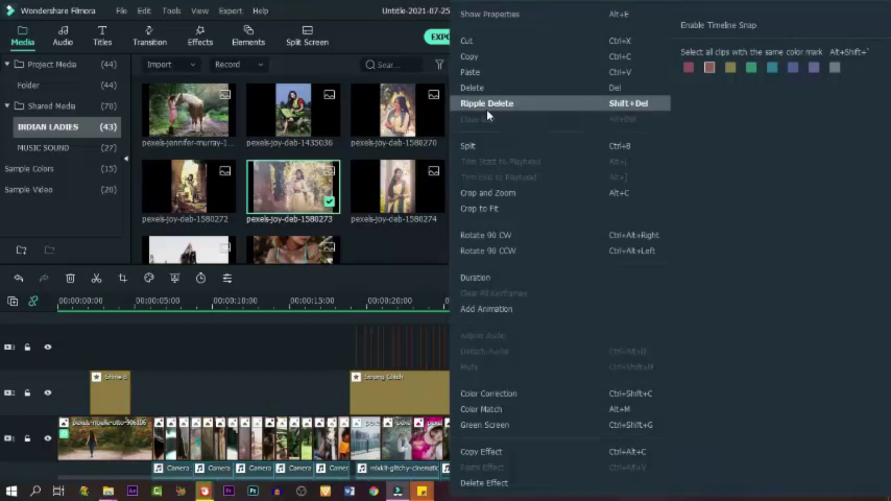
left_click(507, 193)
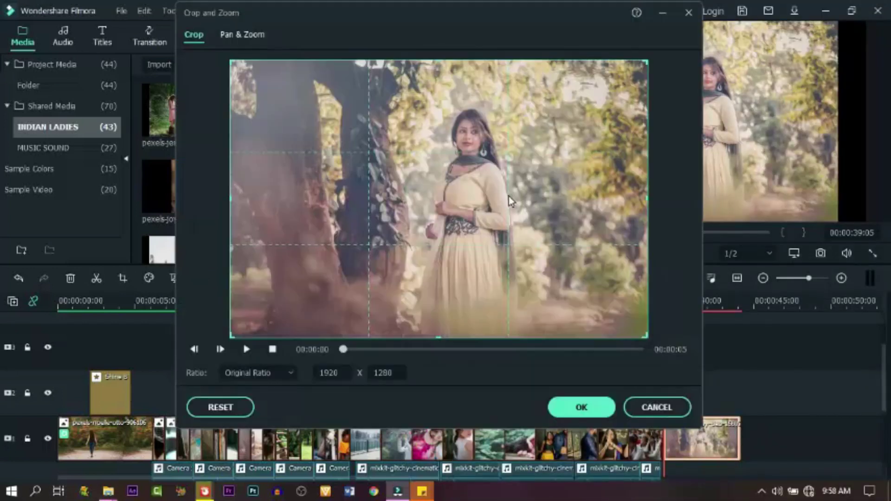
left_click(234, 38)
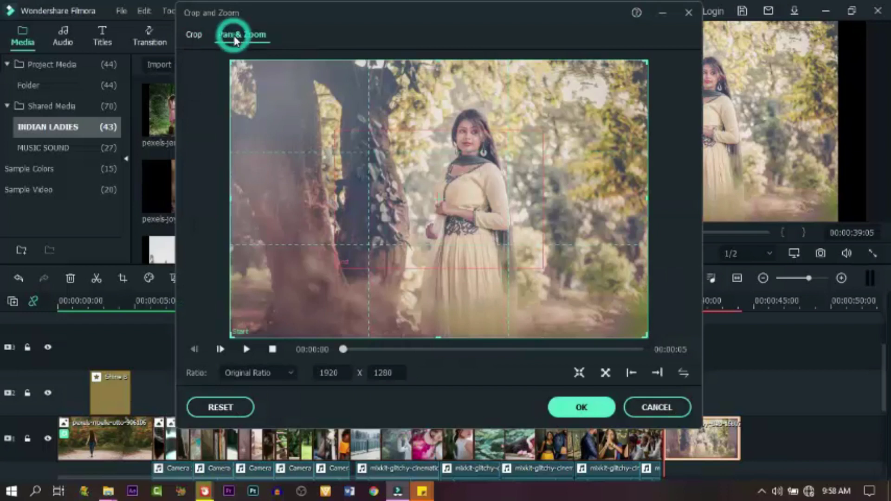
left_click(263, 374)
left_click(240, 266)
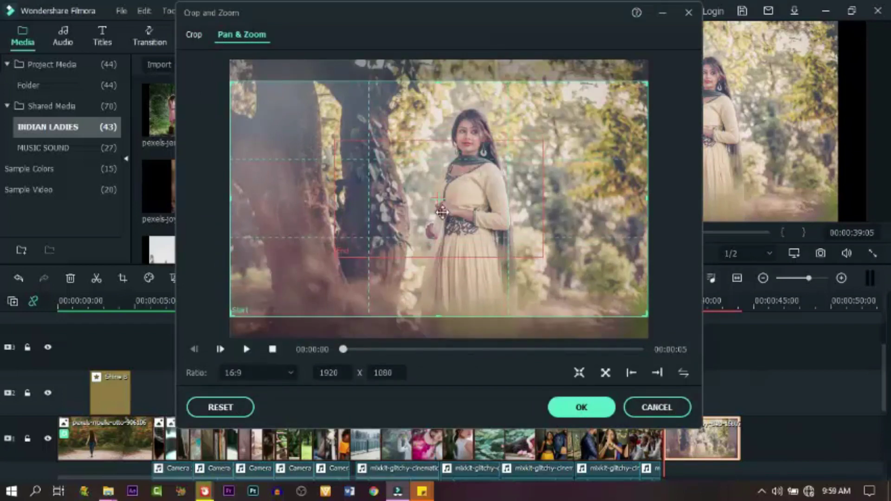
left_click_drag(482, 214, 486, 226)
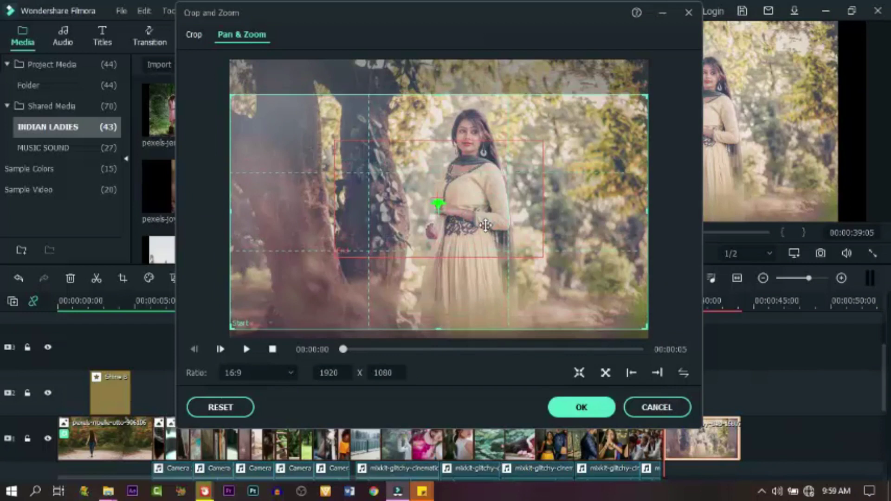
Enlarge the Pan & Zoom end frame to about 1731 x 974 inside the start frame, preview the motion and apply it.
left_click(536, 217)
left_click_drag(540, 255, 638, 311)
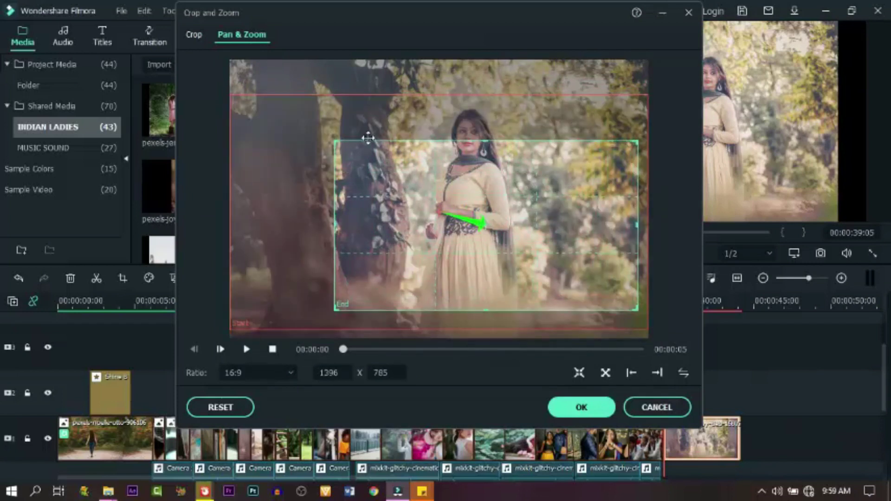
left_click_drag(334, 141, 261, 156)
left_click_drag(475, 156, 465, 162)
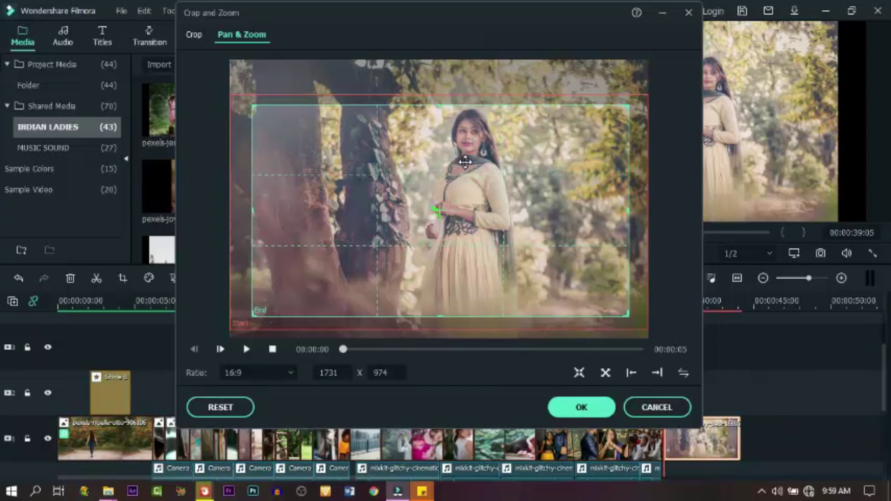
left_click(246, 349)
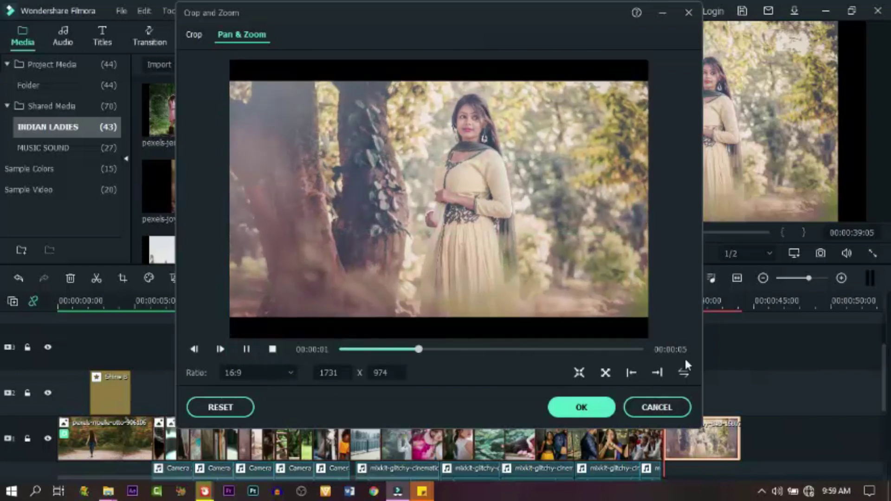
left_click(598, 411)
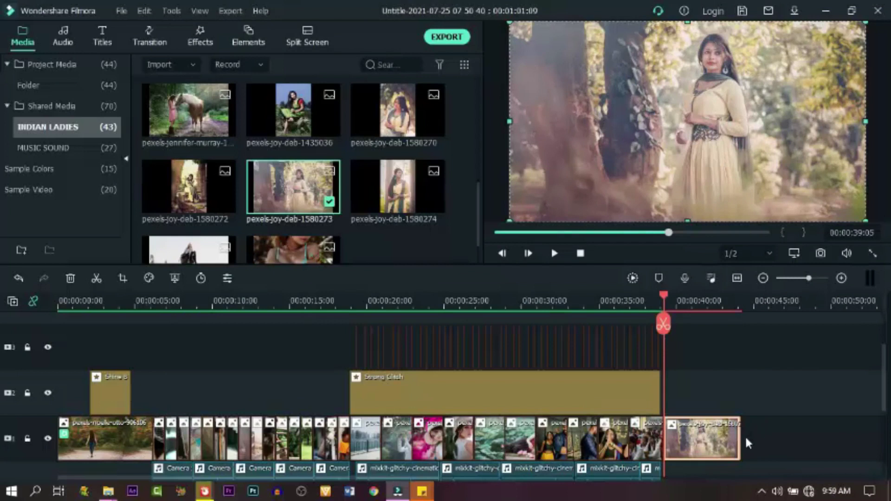
Extend the last photo to about the 48-second mark, apply the Square Blur effect to it and play it back.
left_click_drag(741, 442, 802, 433)
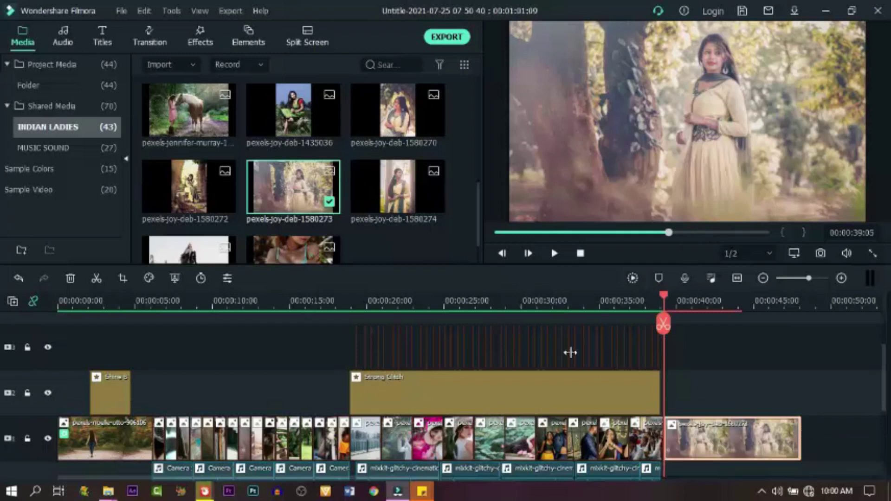
left_click(198, 43)
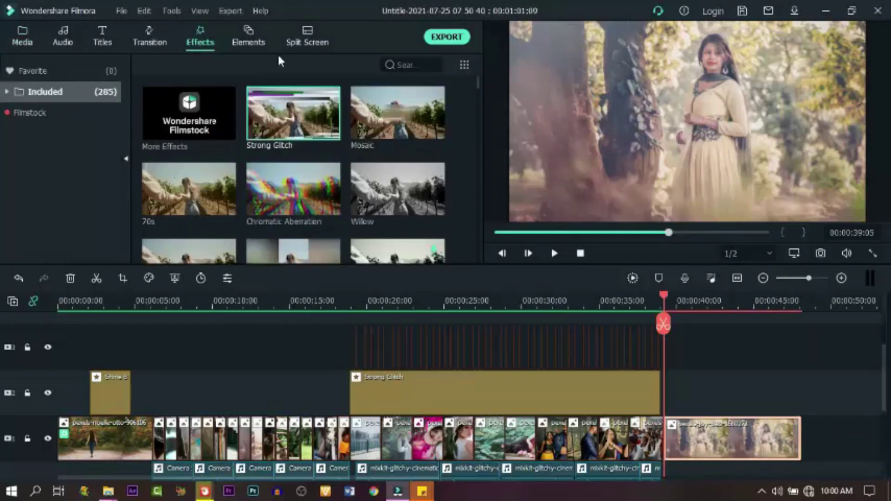
left_click(404, 64)
type("sq")
left_click_drag(202, 120, 706, 437)
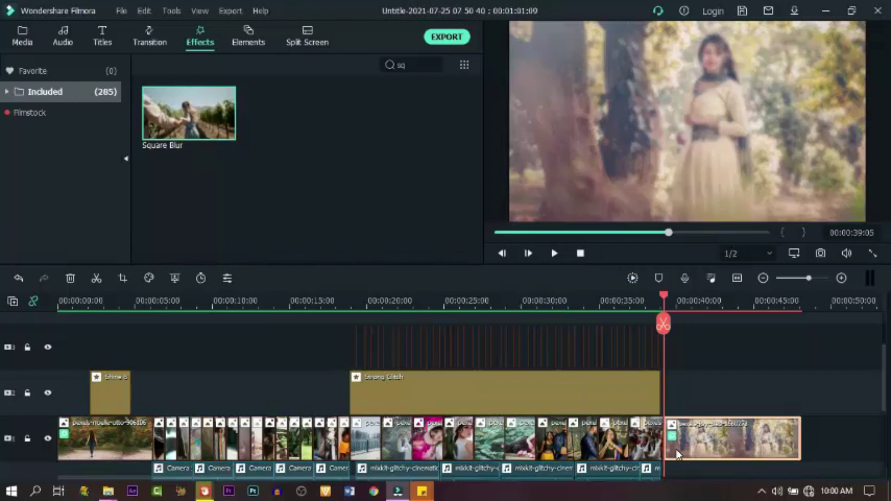
key("space")
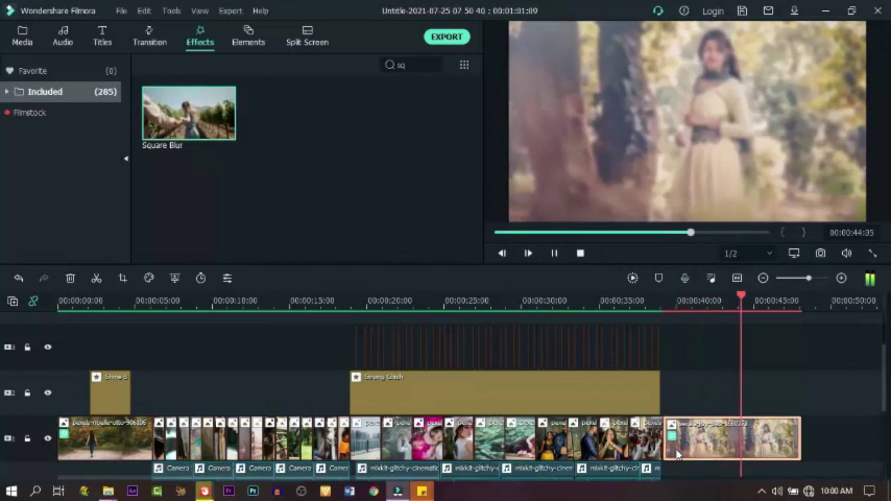
key("space")
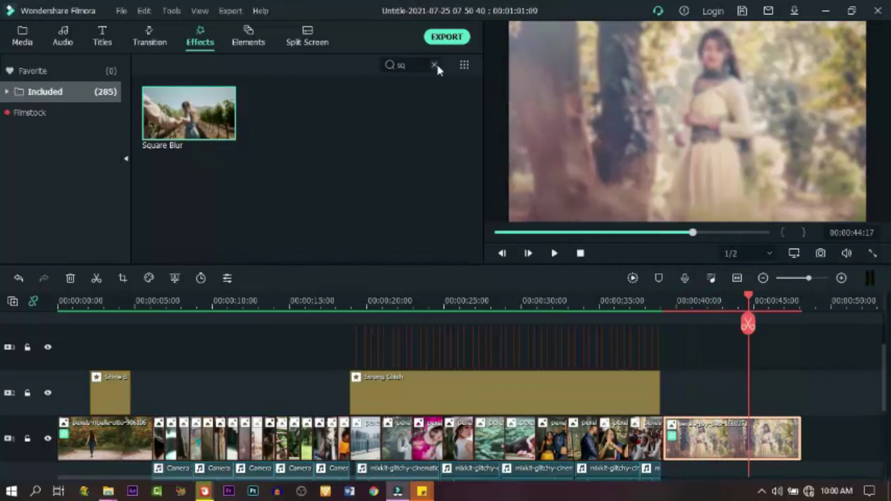
Place the photo ending in 1580272 on the second video track above the blurred photo and extend it to nearly the same end.
left_click(434, 65)
left_click(22, 37)
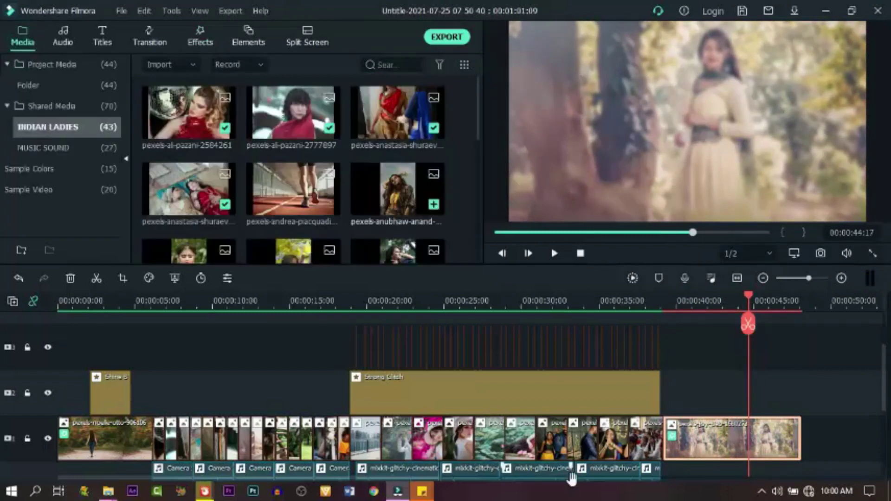
scroll(607, 412, "down", 3)
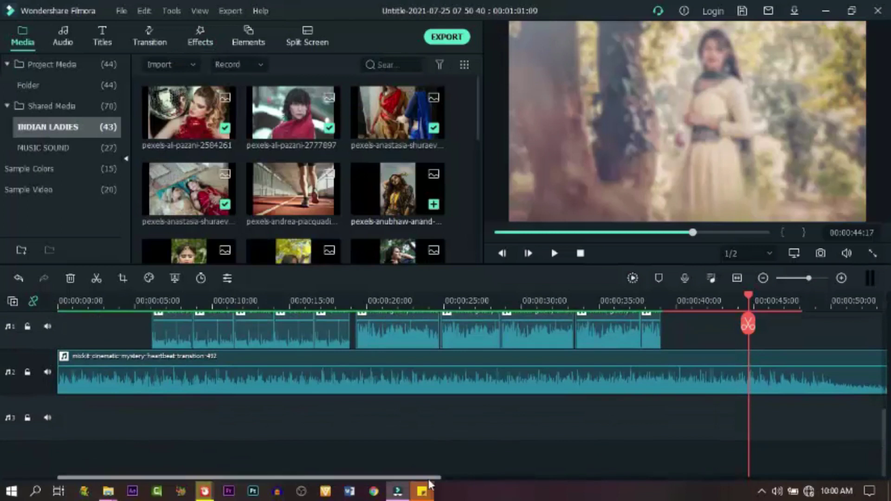
left_click_drag(429, 478, 553, 478)
scroll(510, 374, "up", 2)
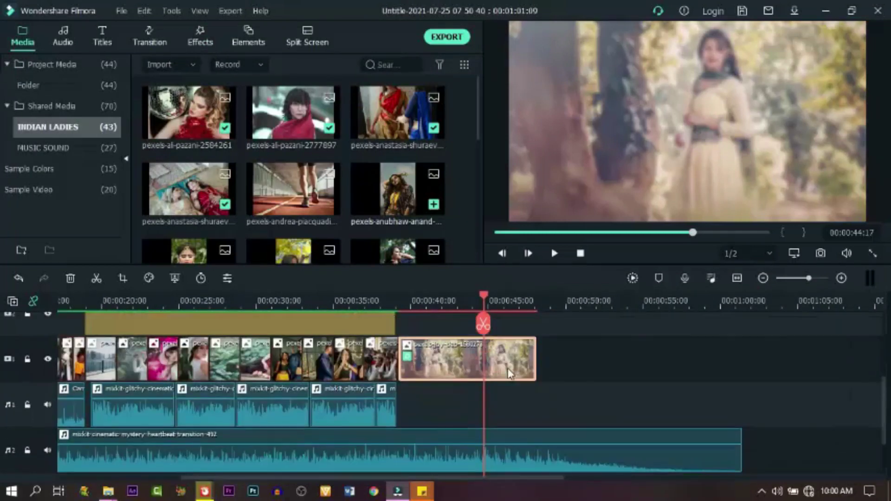
scroll(509, 374, "up", 3)
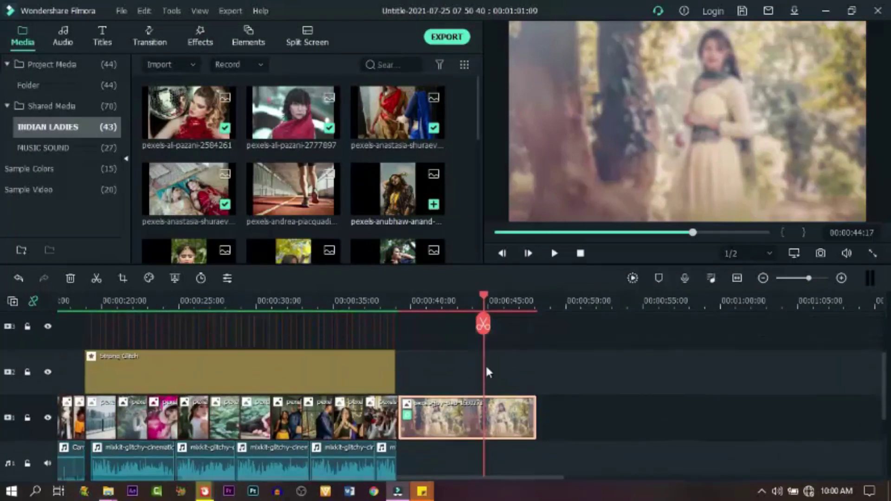
scroll(404, 241, "down", 5)
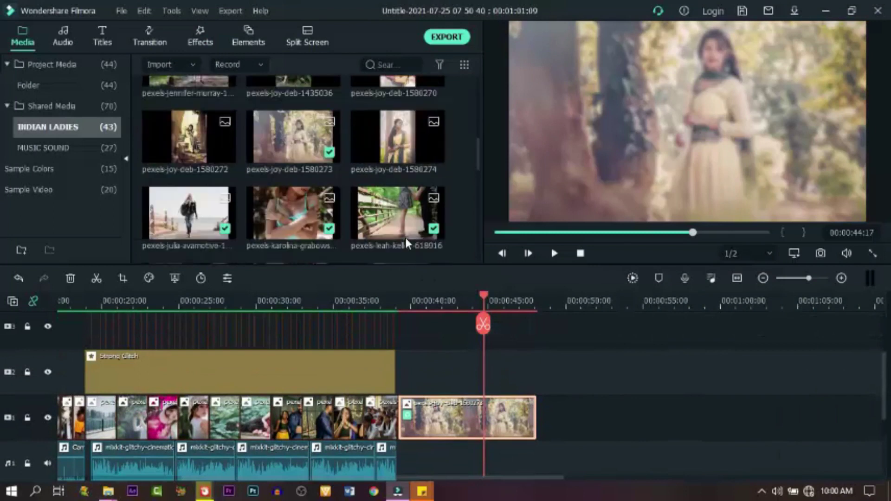
left_click_drag(188, 137, 400, 379)
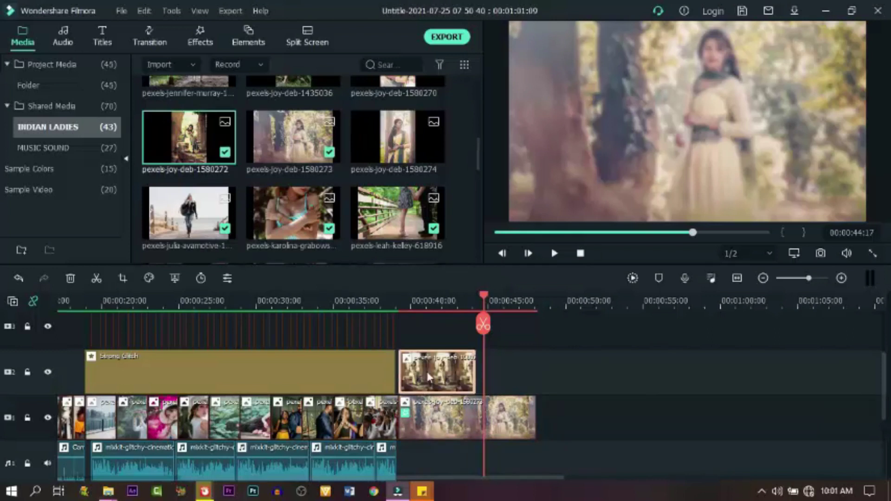
left_click(461, 375)
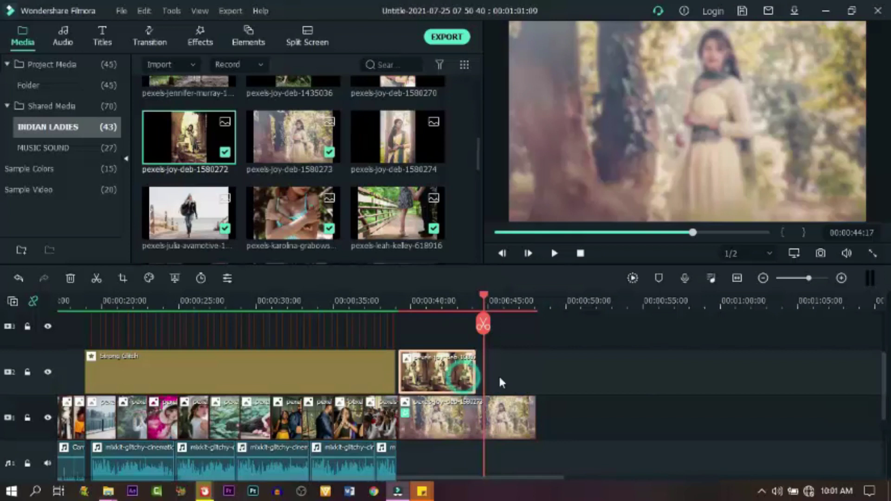
left_click_drag(476, 386, 532, 378)
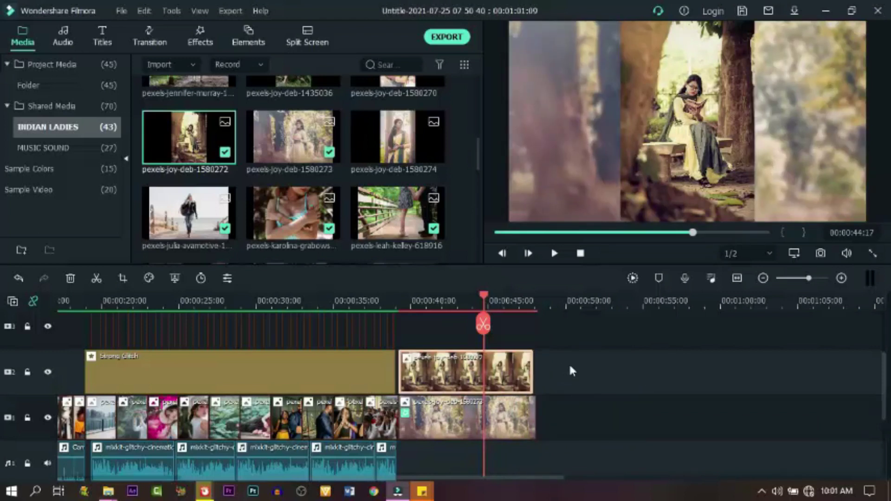
Add the photo ending in 1580274 on the third video track above the blurred photo and stretch it to match the overlay below.
mouse_move(422, 161)
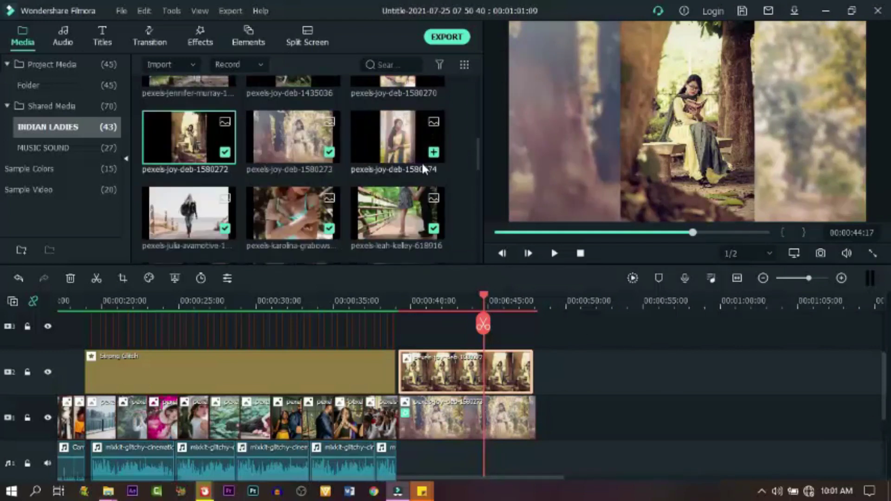
left_click_drag(398, 137, 400, 336)
left_click_drag(477, 330, 533, 343)
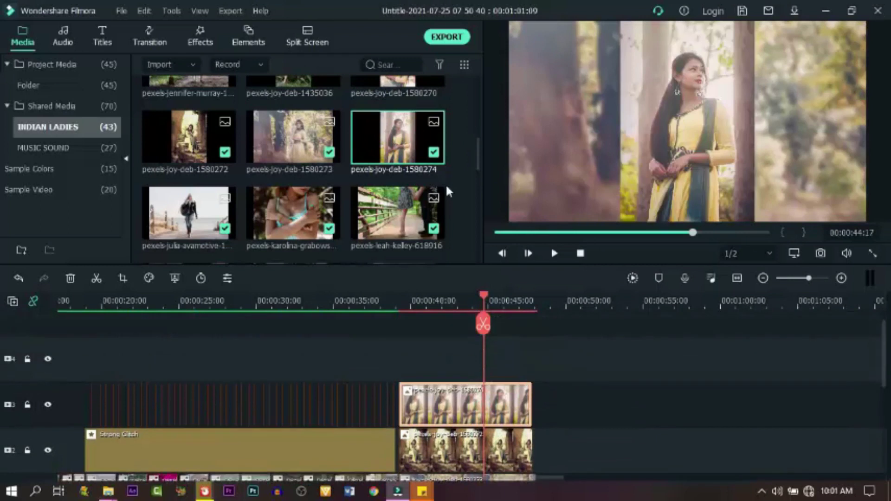
Stack the photo ending in 1580270 on the fourth video track and lengthen it to end with the other overlay photos.
scroll(414, 138, "down", 2)
scroll(415, 139, "up", 4)
left_click_drag(388, 144, 403, 370)
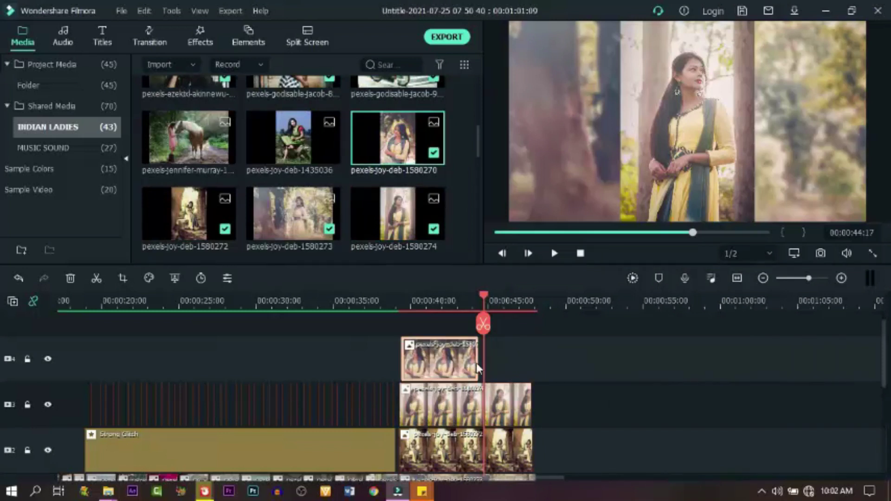
left_click_drag(477, 369, 531, 364)
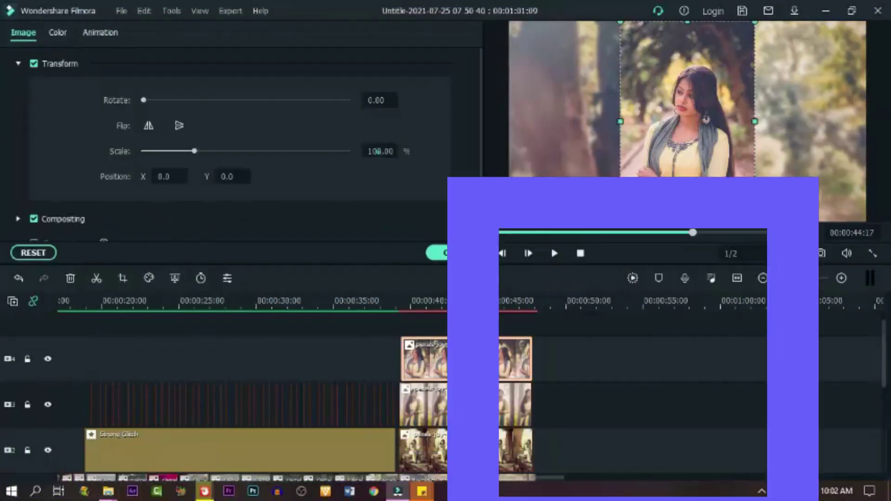
Tilt the fourth-track photo to 341.66 degrees with an orange-to-purple border and copy its effects onto the two overlay photos below.
left_click_drag(145, 100, 338, 124)
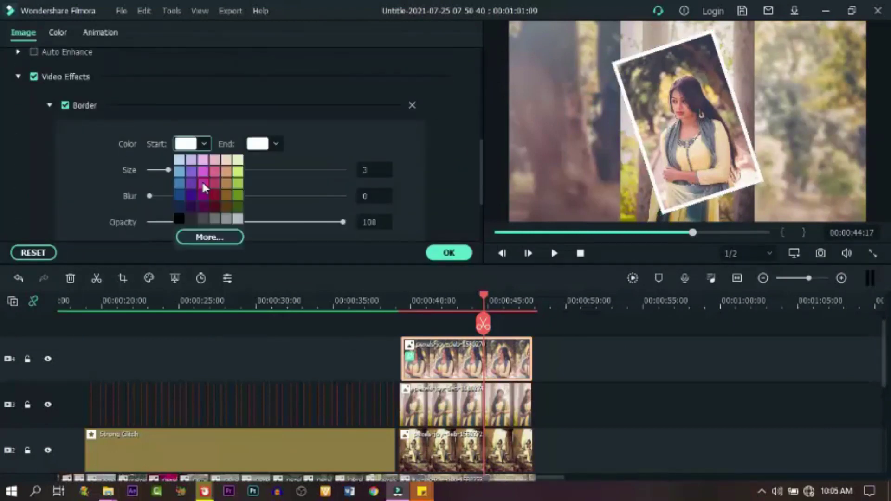
left_click(204, 187)
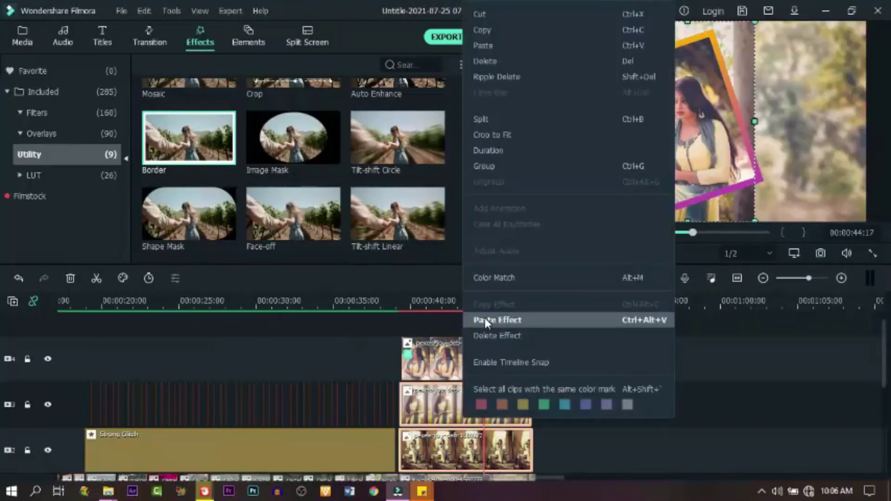
left_click(484, 318)
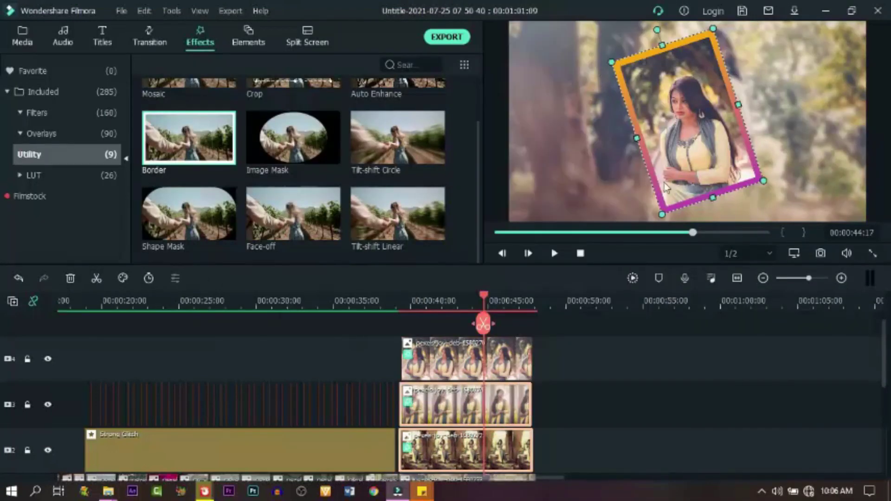
Spread the three bordered photos side by side, placing the second-track one at X -156, Y -11, and render the preview.
double_click(503, 449)
left_click_drag(687, 121, 585, 125)
left_click(634, 279)
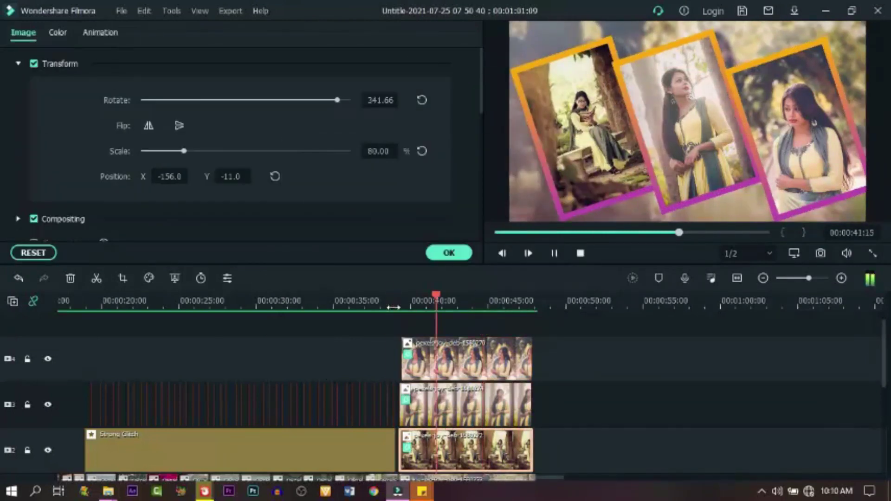
Stagger the overlay photos, starting the third-track one at about 41 seconds and the fourth-track one at about 43, and extend their ends.
left_click_drag(402, 362, 456, 364)
left_click_drag(401, 408, 431, 408)
left_click_drag(531, 365, 548, 366)
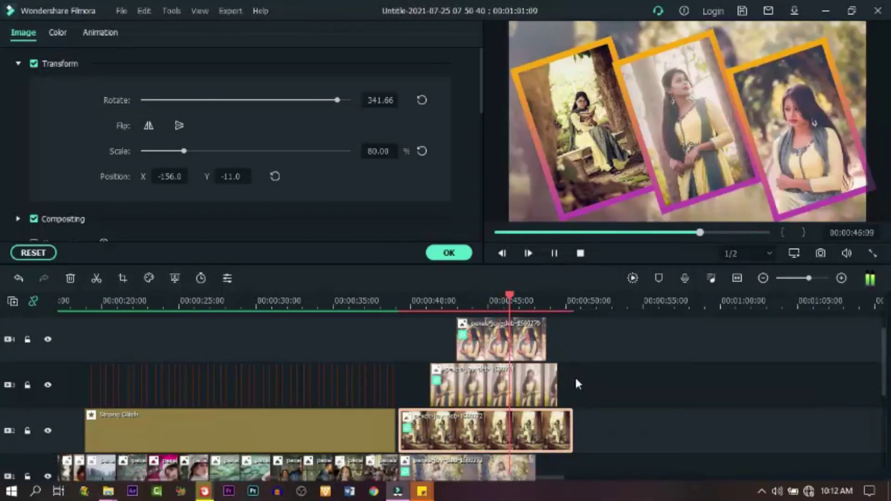
Give the closing photo at about 50 seconds a 16:9 Pan & Zoom ending in a 155 x 87 frame on the woman's face.
left_click_drag(575, 375, 597, 398)
left_click(584, 384)
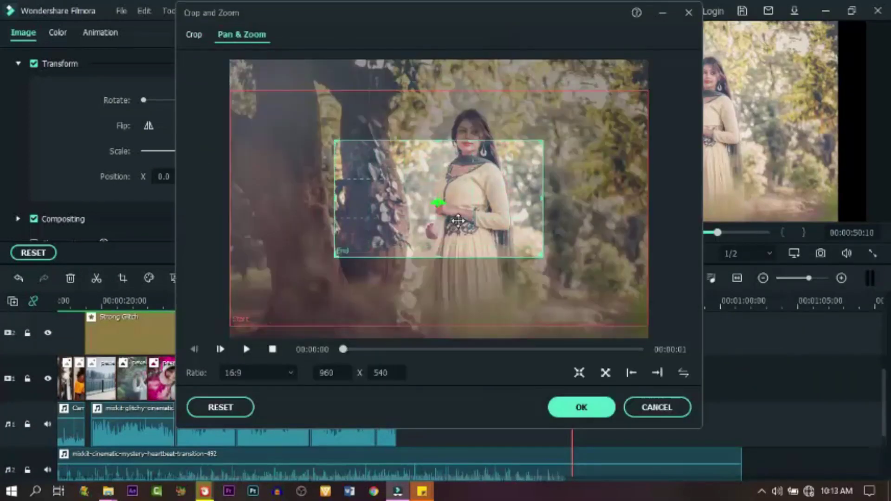
left_click_drag(440, 199, 472, 138)
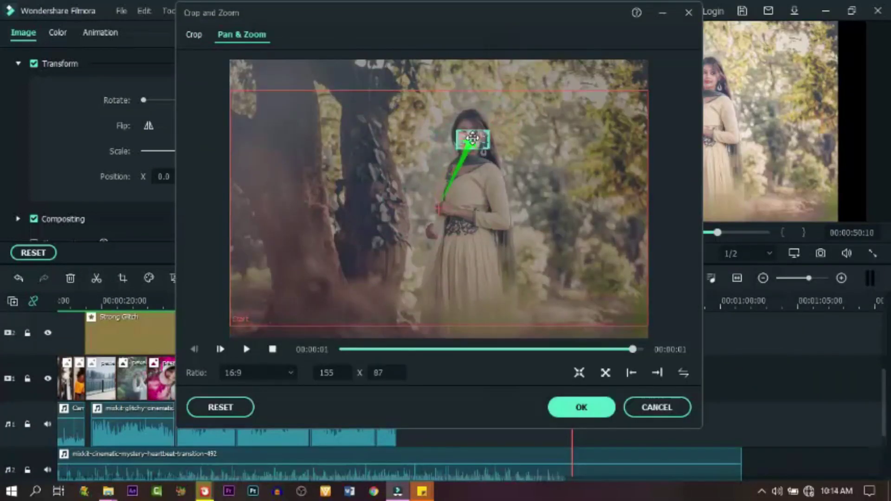
left_click(582, 407)
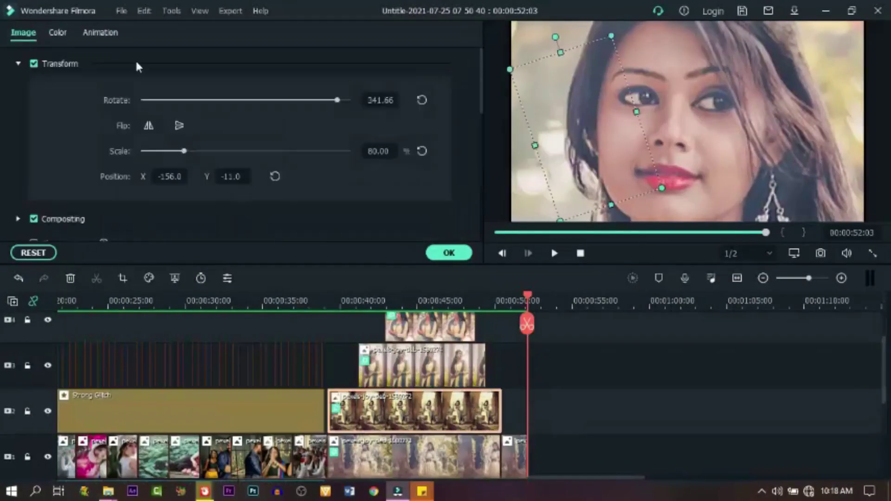
Apply the upward-sliding preset animation to each of the three overlay photos and render the preview.
left_click(100, 32)
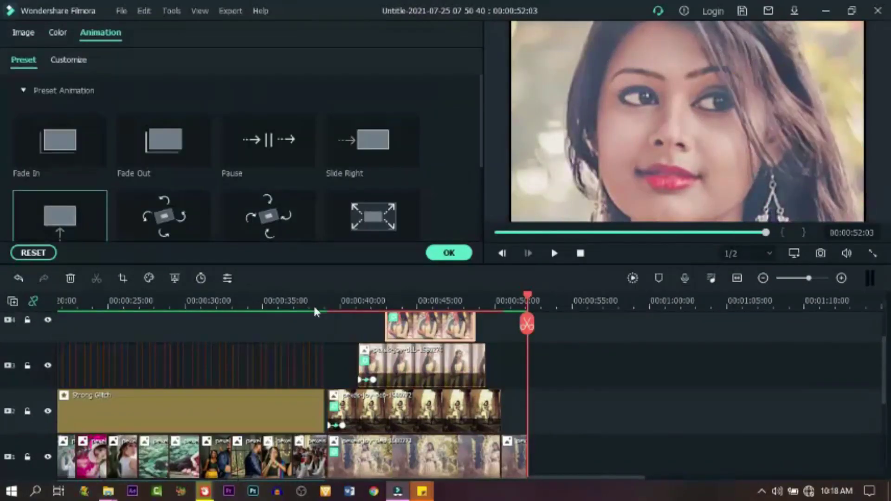
left_click(632, 279)
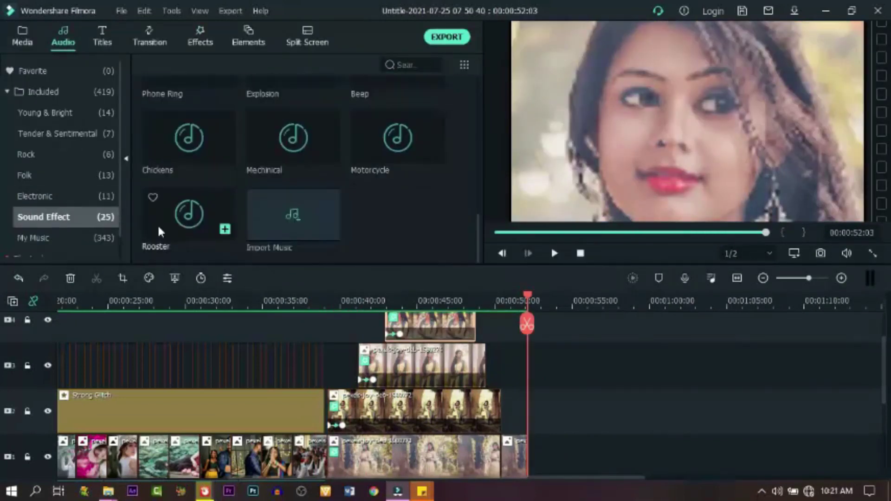
Add short sound effects, including the mixkit-arrow-whoosh clip, to the first audio track beneath the overlay and closing photos.
scroll(160, 232, "up", 8)
left_click_drag(189, 141, 337, 459)
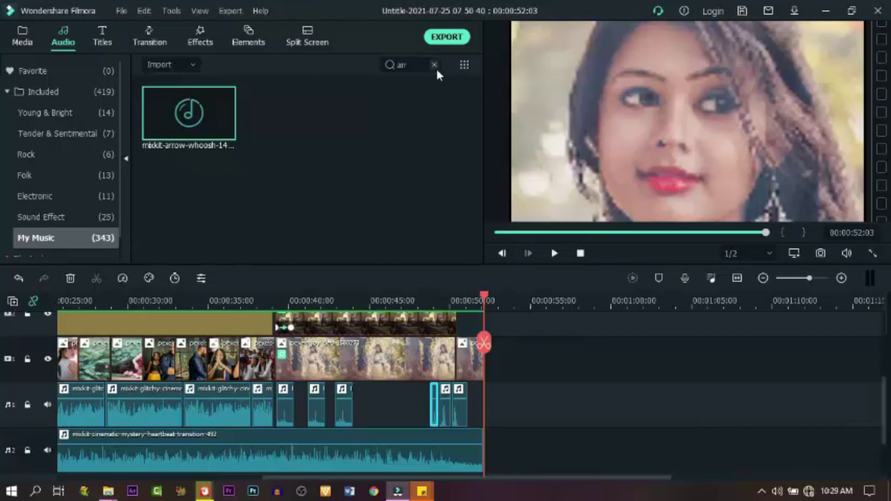
left_click(434, 65)
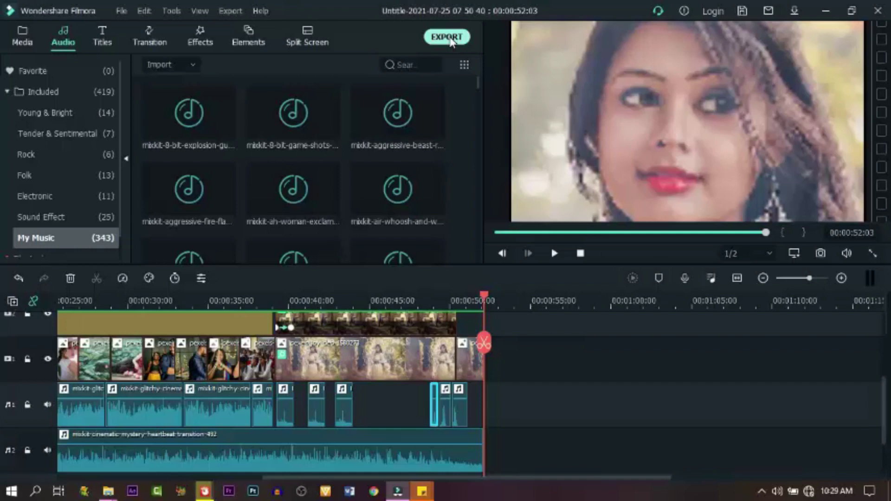
Open the export settings for saving the slideshow as a local MP4 file.
left_click(448, 39)
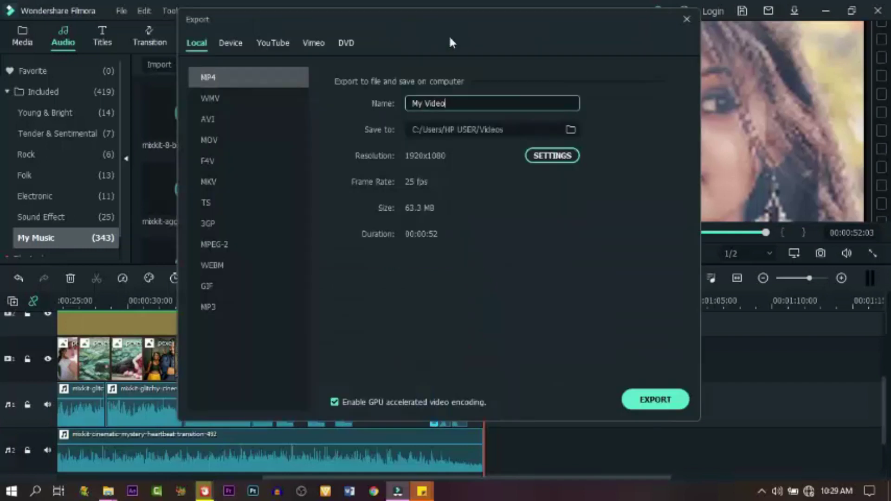